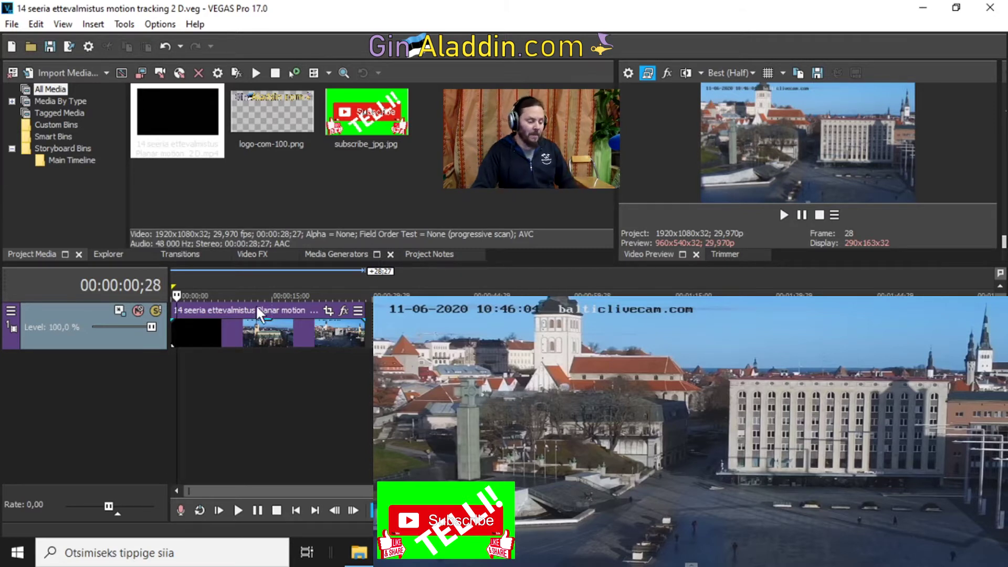
Step: Play the city footage clip from its start and split it at 00:00:03;00
{"action": "left_click", "coordinate": [173, 326]}
{"action": "left_click", "coordinate": [173, 327]}
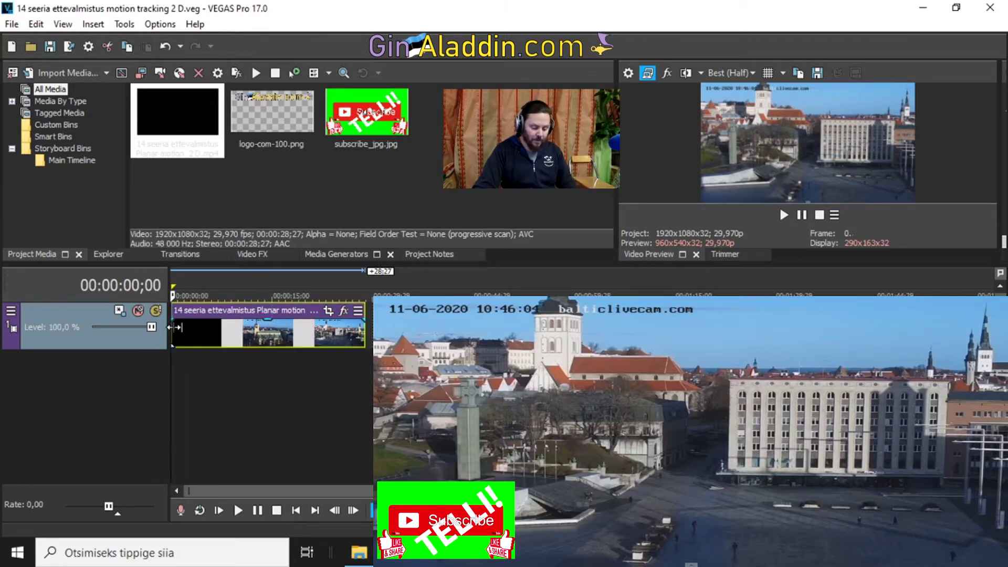
{"action": "key", "text": "space"}
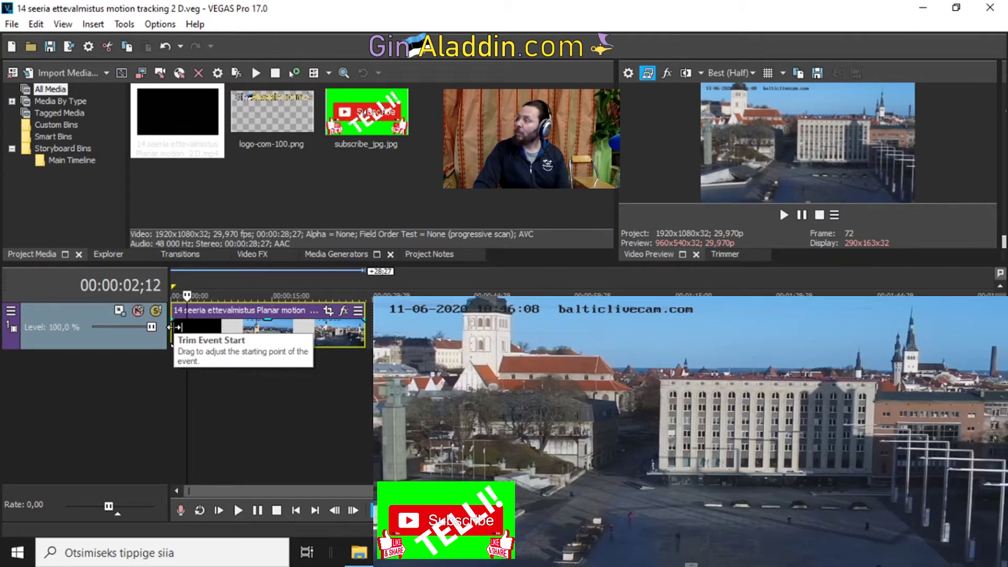
{"action": "key", "text": "space"}
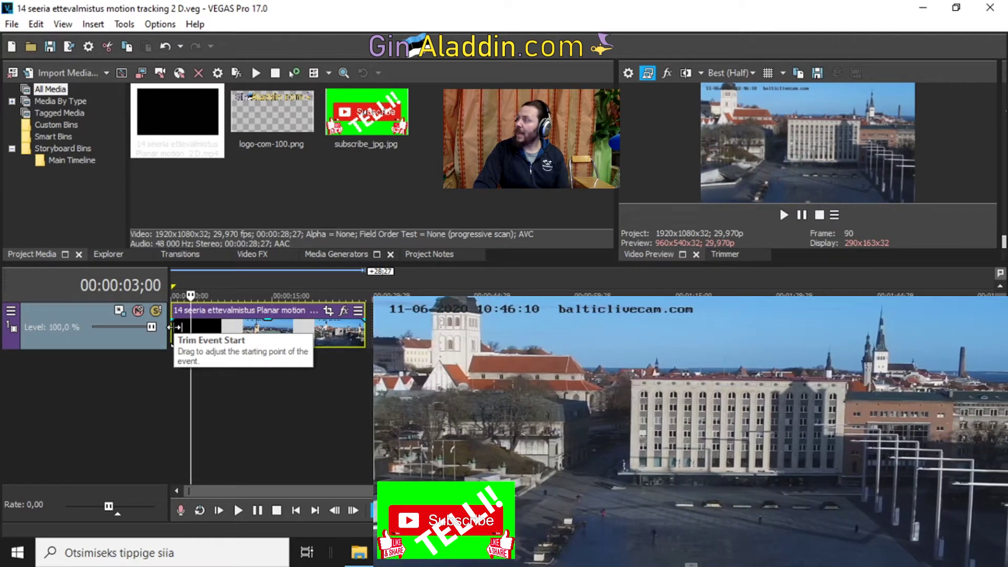
{"action": "key", "text": "s"}
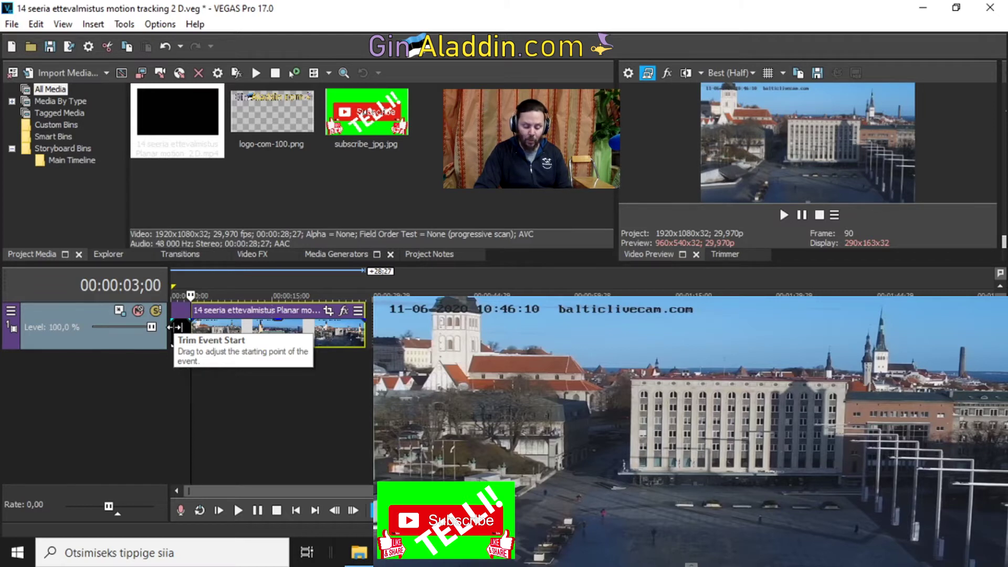
Step: Play on from the first cut, fine-tune the position frame by frame, and split the clip at 00:00:04;06
{"action": "key", "text": "space"}
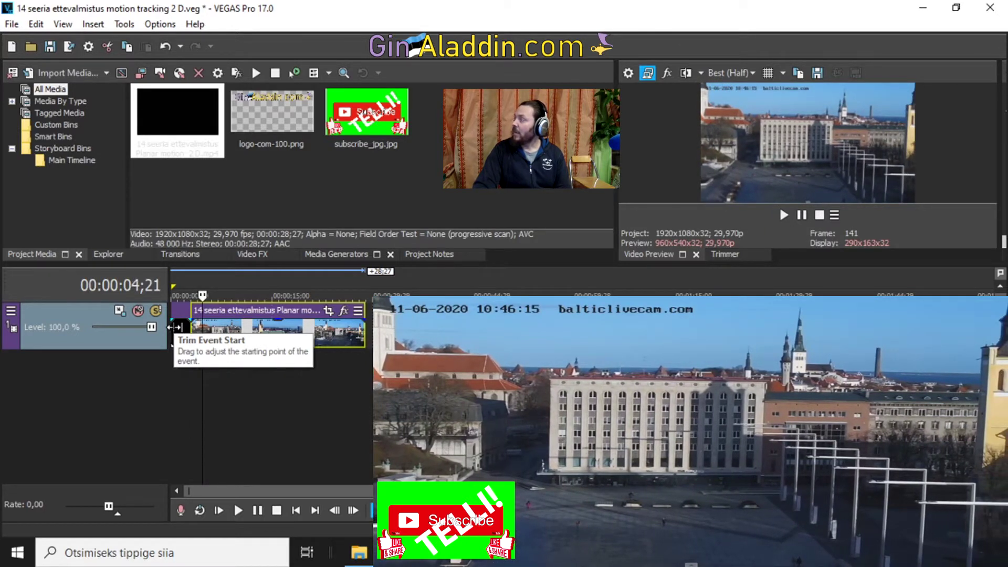
{"action": "key", "text": "Left"}
{"action": "key", "text": "Left"}
{"action": "key", "text": "Left"}
{"action": "key", "text": "Left"}
{"action": "key", "text": "Left"}
{"action": "key", "text": "Left"}
{"action": "key", "text": "Left"}
{"action": "key", "text": "Left"}
{"action": "key", "text": "Left"}
{"action": "key", "text": "Left"}
{"action": "key", "text": "Left"}
{"action": "key", "text": "Left"}
{"action": "key", "text": "Left"}
{"action": "key", "text": "Left"}
{"action": "key", "text": "Left"}
{"action": "key", "text": "Left"}
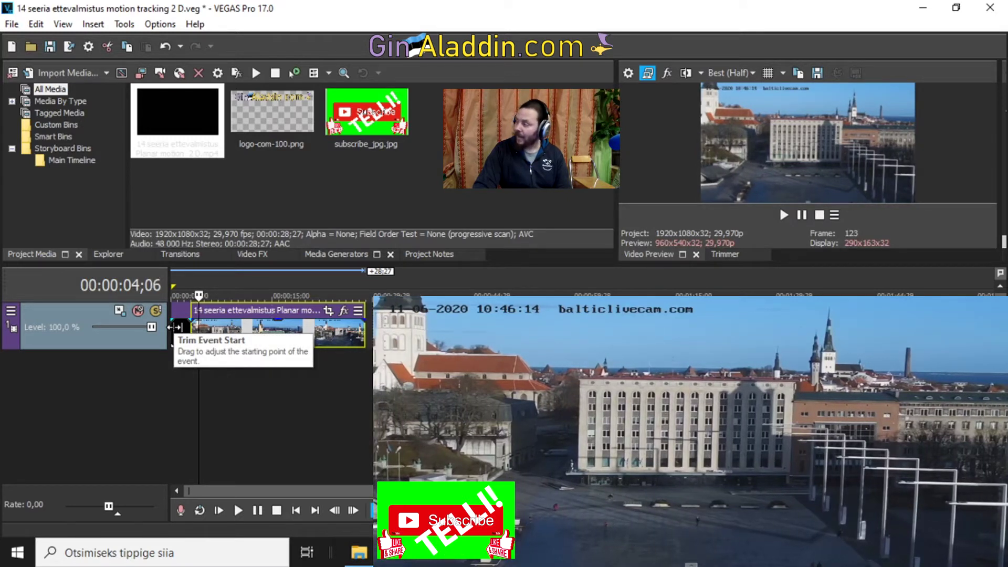
{"action": "key", "text": "Right"}
{"action": "key", "text": "Right"}
{"action": "key", "text": "Right"}
{"action": "key", "text": "Right"}
{"action": "key", "text": "Right"}
{"action": "key", "text": "Right"}
{"action": "key", "text": "Left"}
{"action": "key", "text": "Left"}
{"action": "key", "text": "Left"}
{"action": "key", "text": "Left"}
{"action": "key", "text": "Left"}
{"action": "key", "text": "Left"}
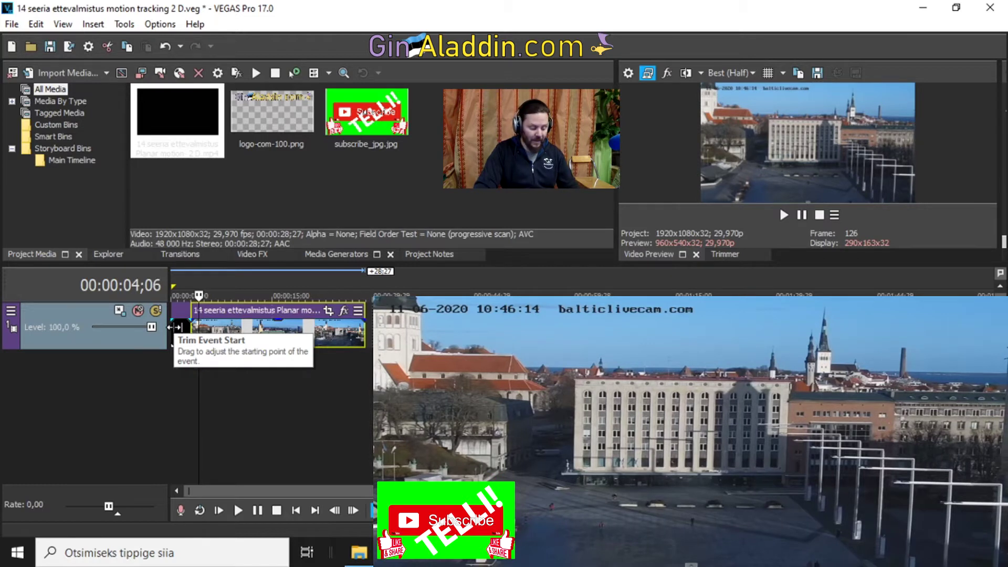
{"action": "key", "text": "s"}
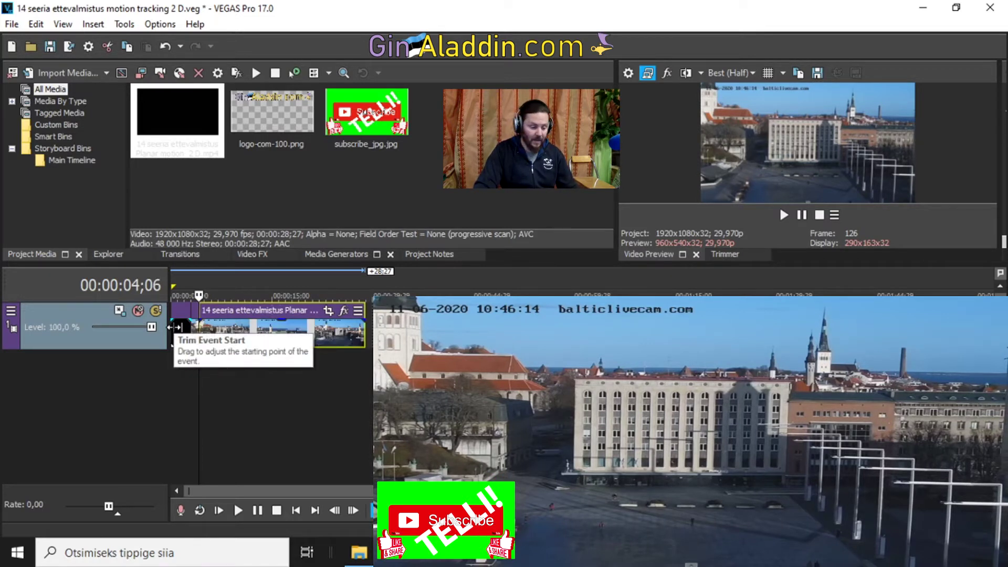
Step: Play on from the 00:00:04;06 cut and split the clip at 00:00:05;03
{"action": "key", "text": "Right"}
{"action": "key", "text": "Right"}
{"action": "key", "text": "Right"}
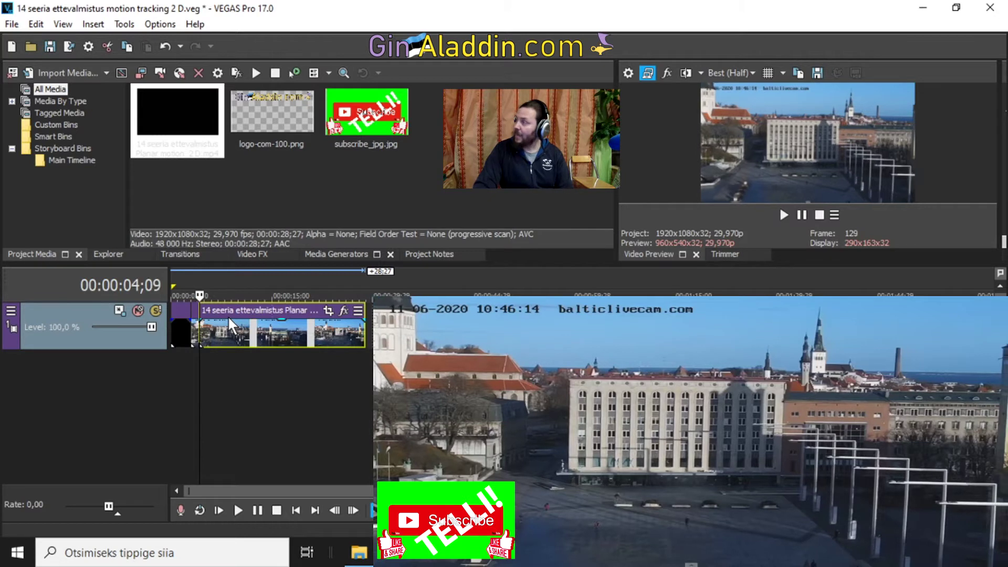
{"action": "key", "text": "space"}
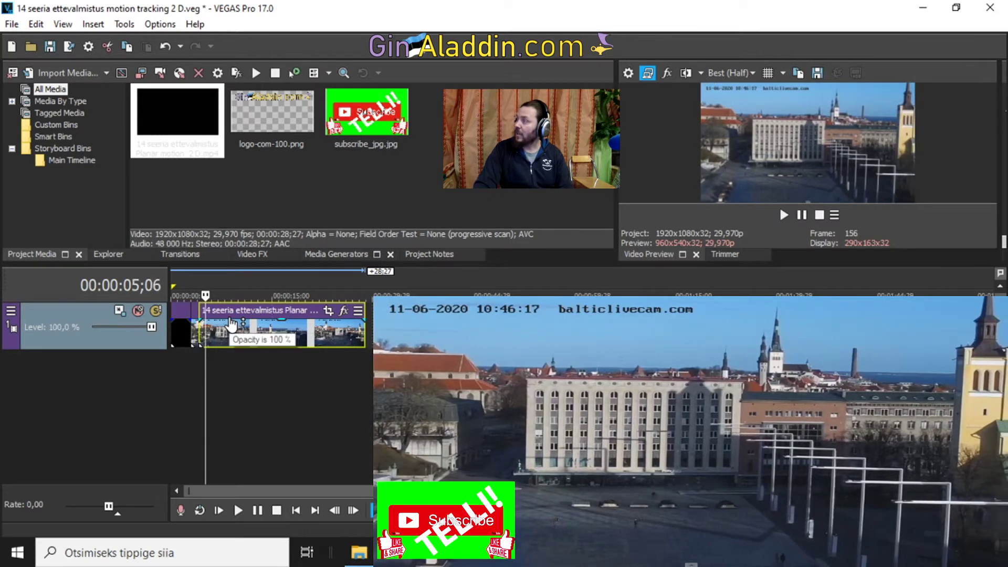
{"action": "key", "text": "Left"}
{"action": "key", "text": "Left"}
{"action": "key", "text": "Left"}
{"action": "key", "text": "s"}
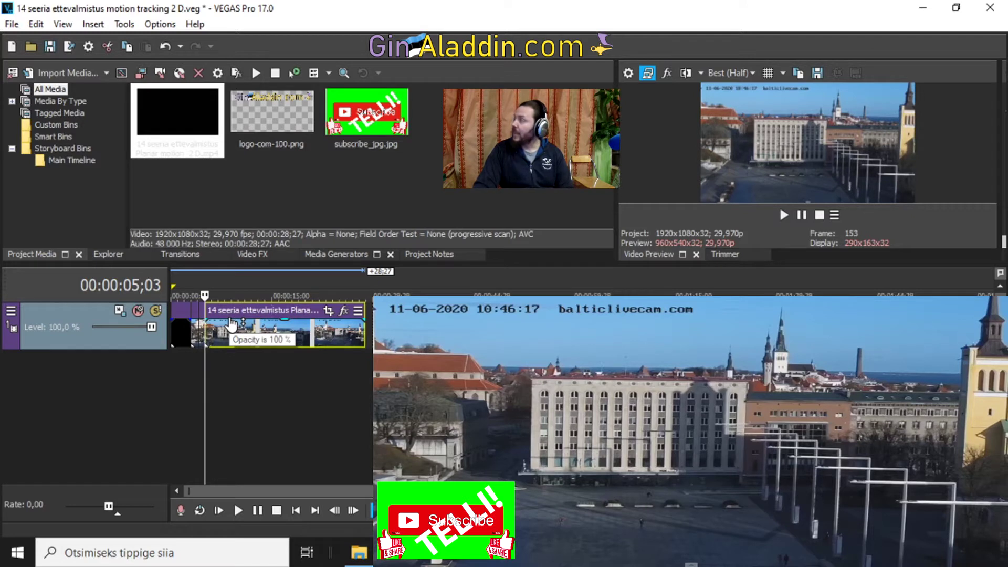
Step: Play the rest of the clip and split it at about 00:00:13;18 and at 00:00:16;09
{"action": "key", "text": "space"}
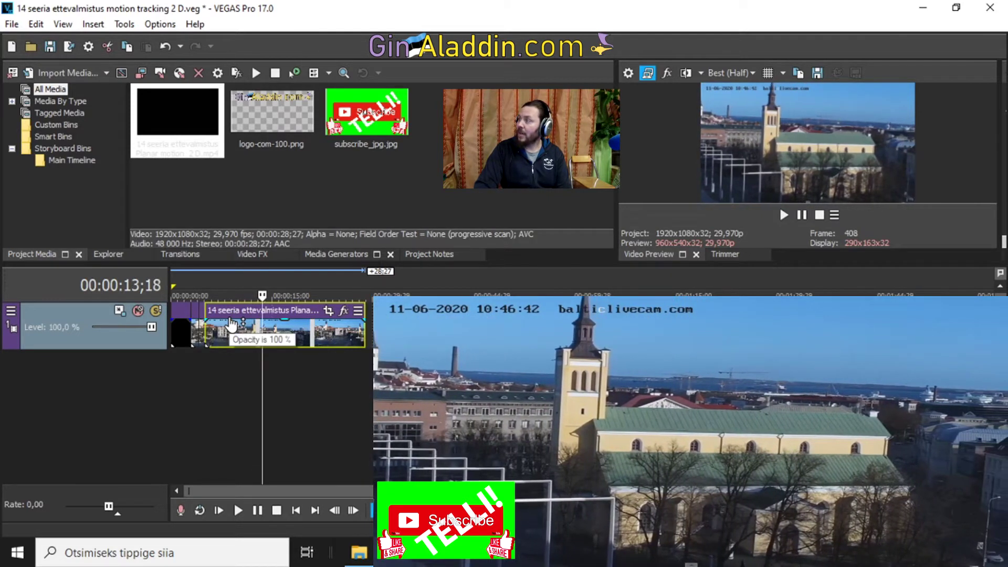
{"action": "key", "text": "s"}
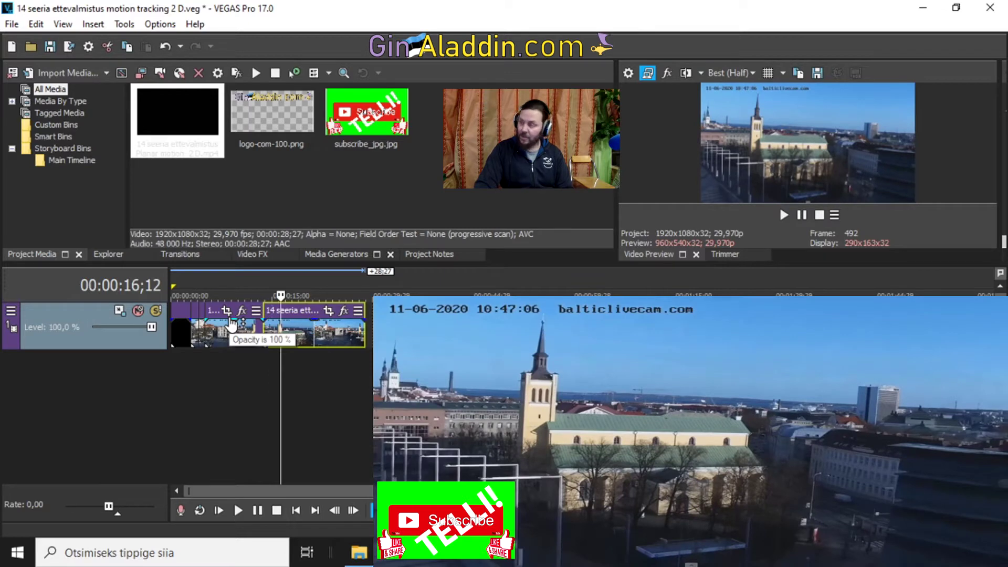
{"action": "key", "text": "Left"}
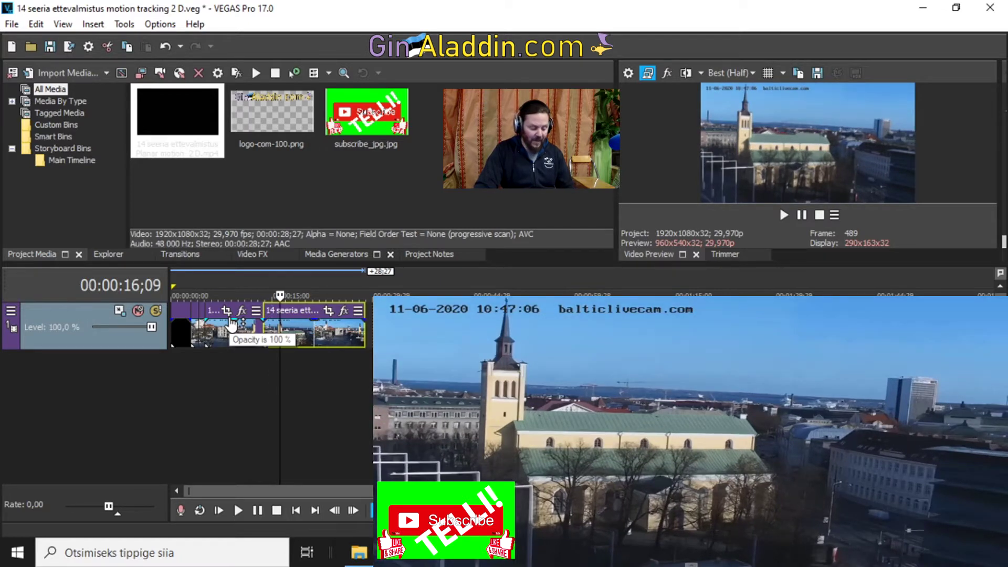
{"action": "key", "text": "alt+bracketleft"}
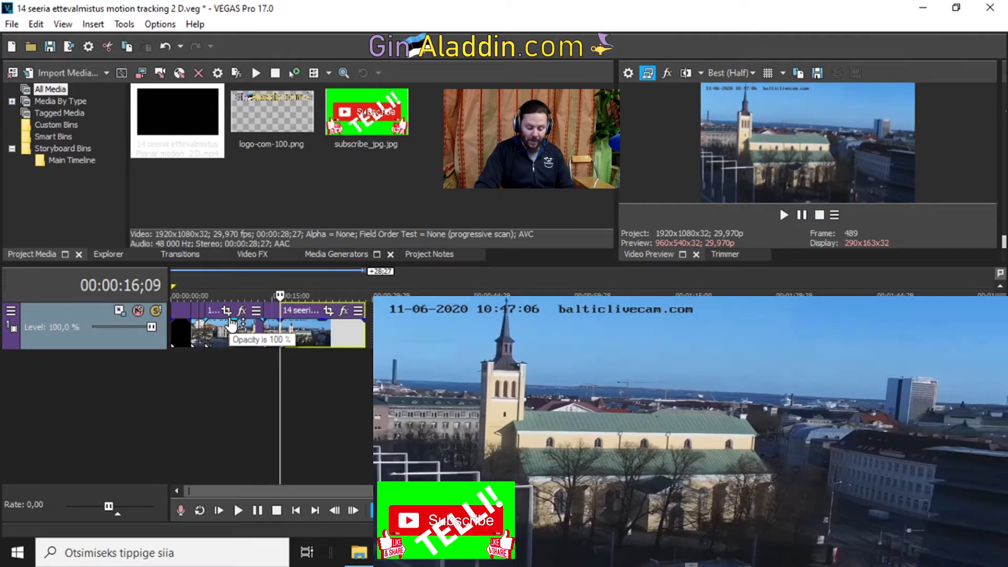
Step: Play on to the church and square view and split the clip at 00:00:24;03
{"action": "key", "text": "Right"}
{"action": "key", "text": "space"}
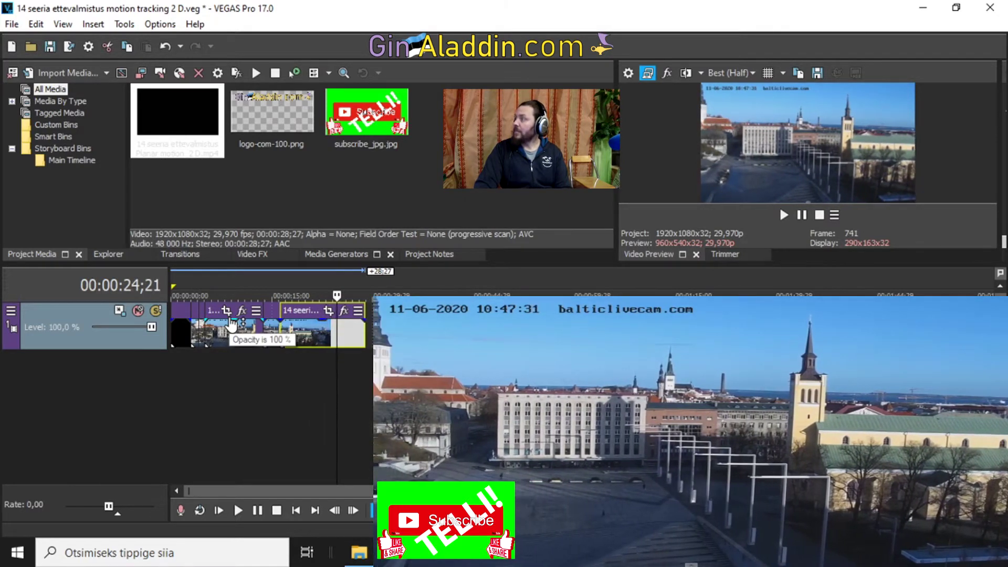
{"action": "key", "text": "j"}
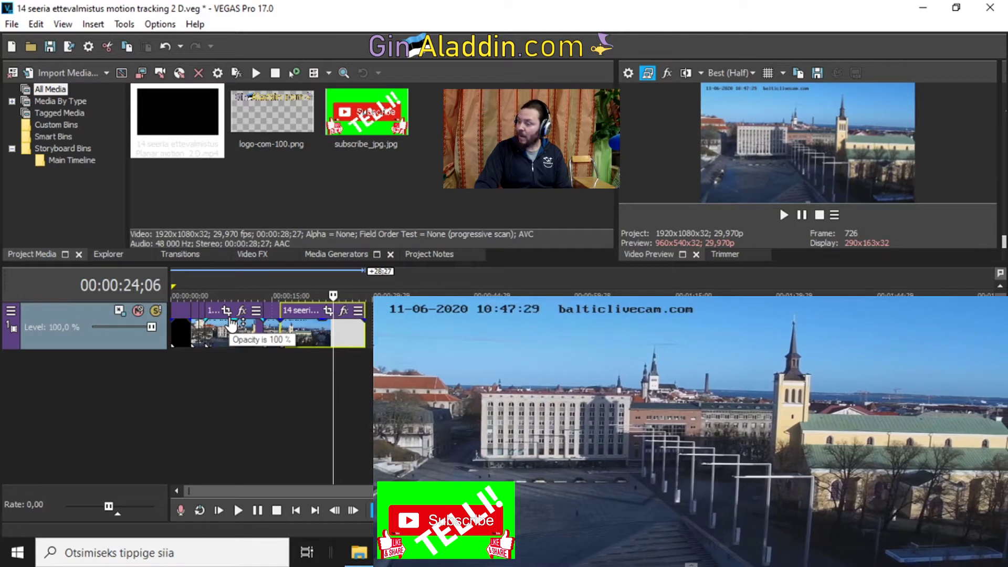
{"action": "key", "text": "s"}
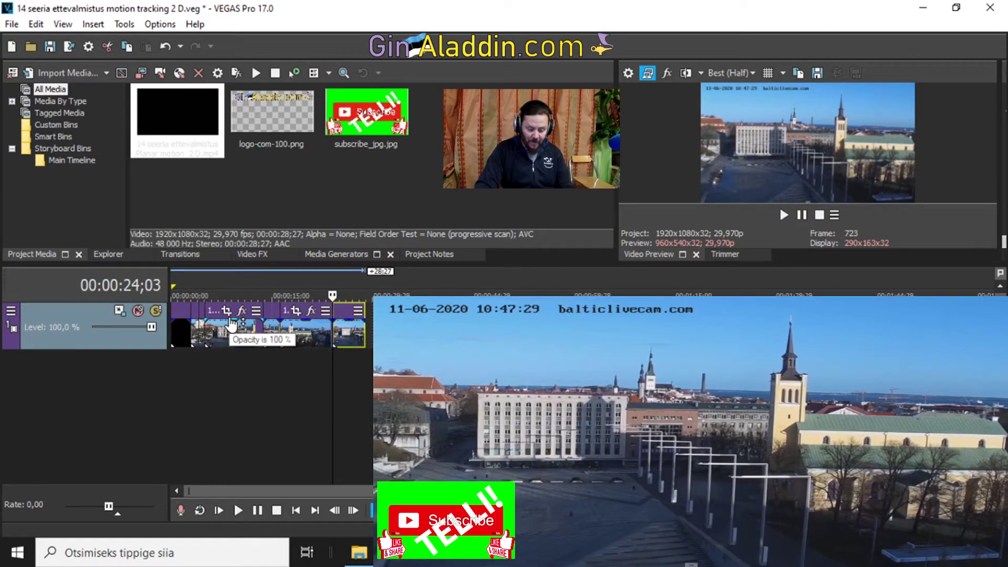
Step: Split the last part of the clip at 00:00:26;15 and play the segment that follows the cut
{"action": "key", "text": "space"}
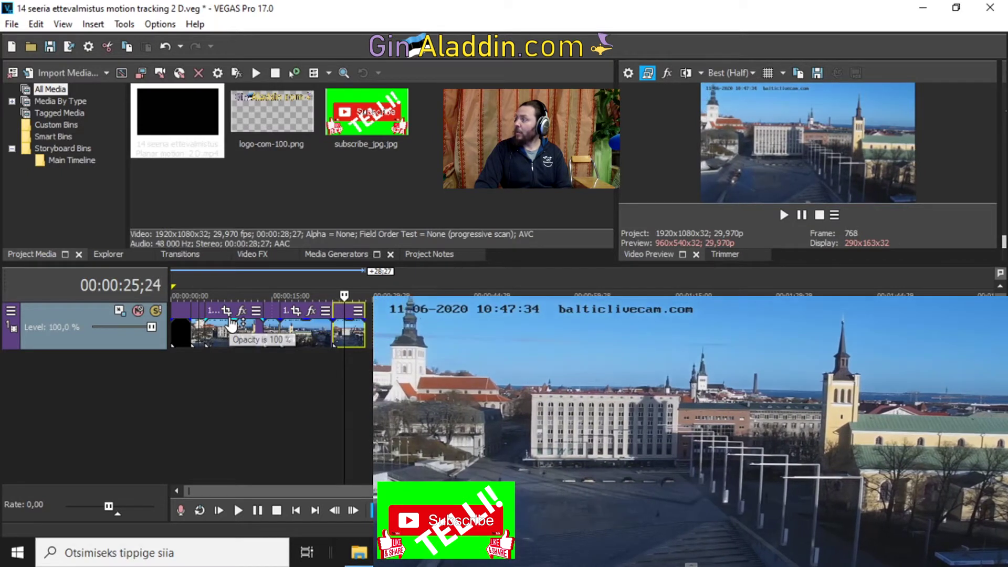
{"action": "key", "text": "Return"}
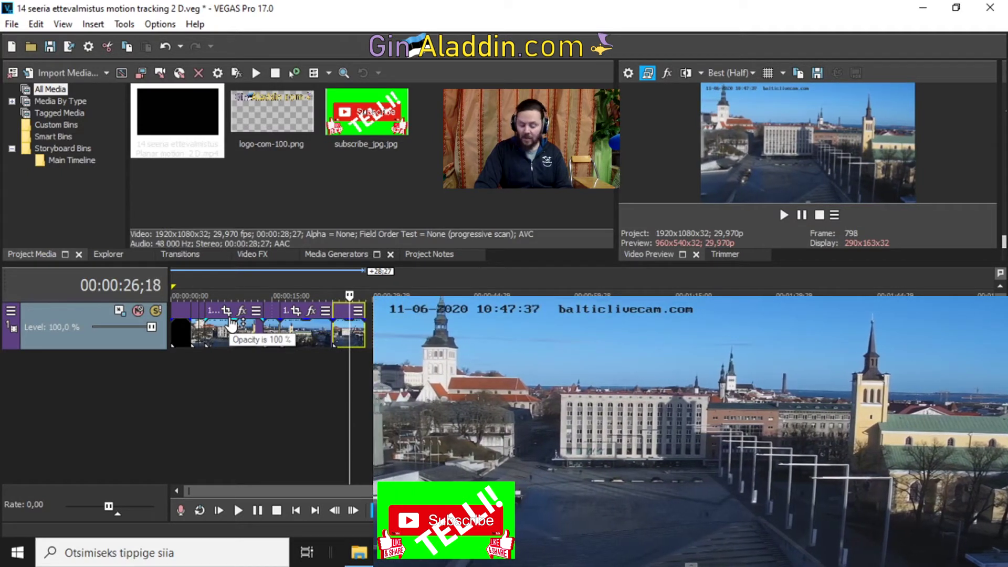
{"action": "key", "text": "Left"}
{"action": "key", "text": "Left"}
{"action": "key", "text": "Left"}
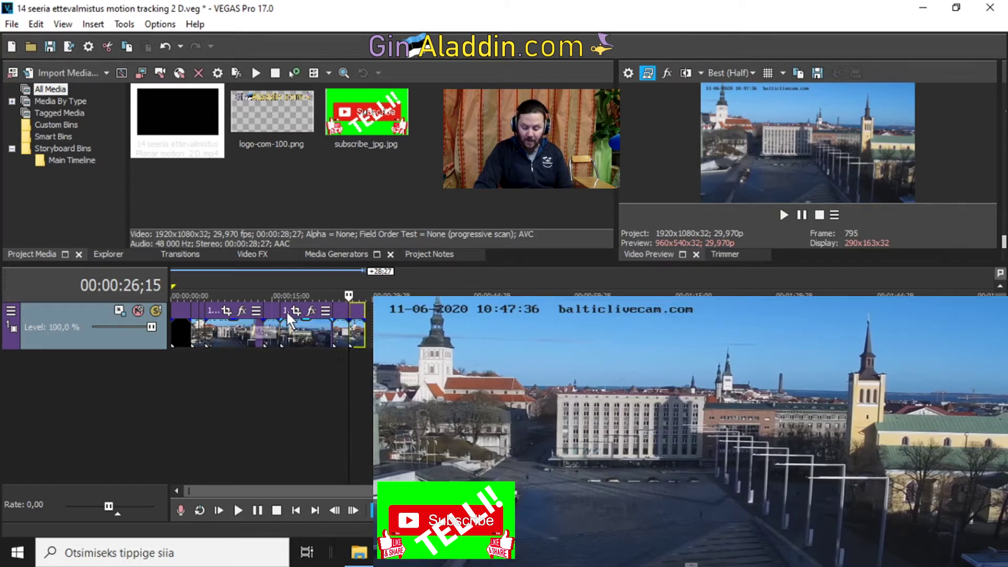
{"action": "key", "text": "space"}
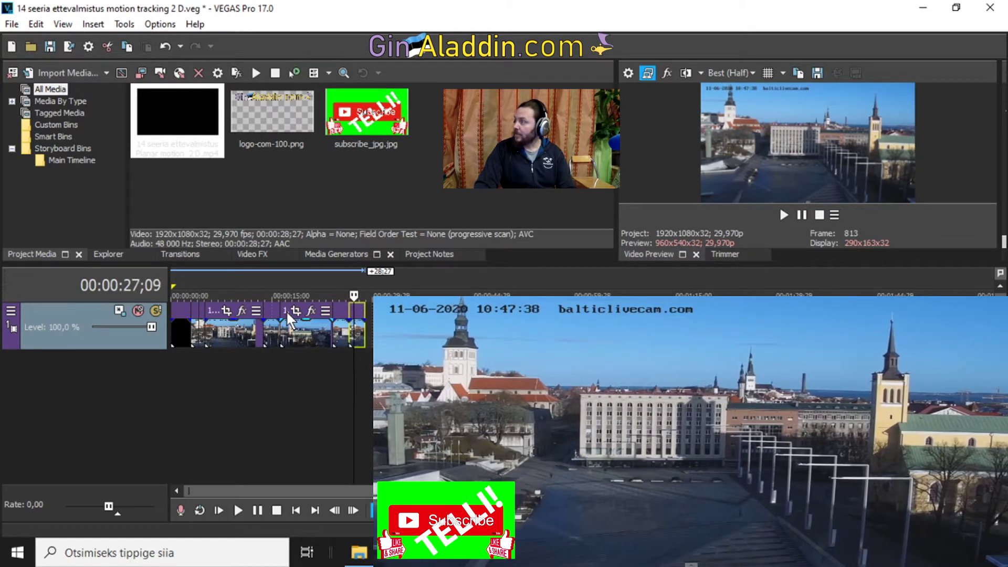
{"action": "key", "text": "space"}
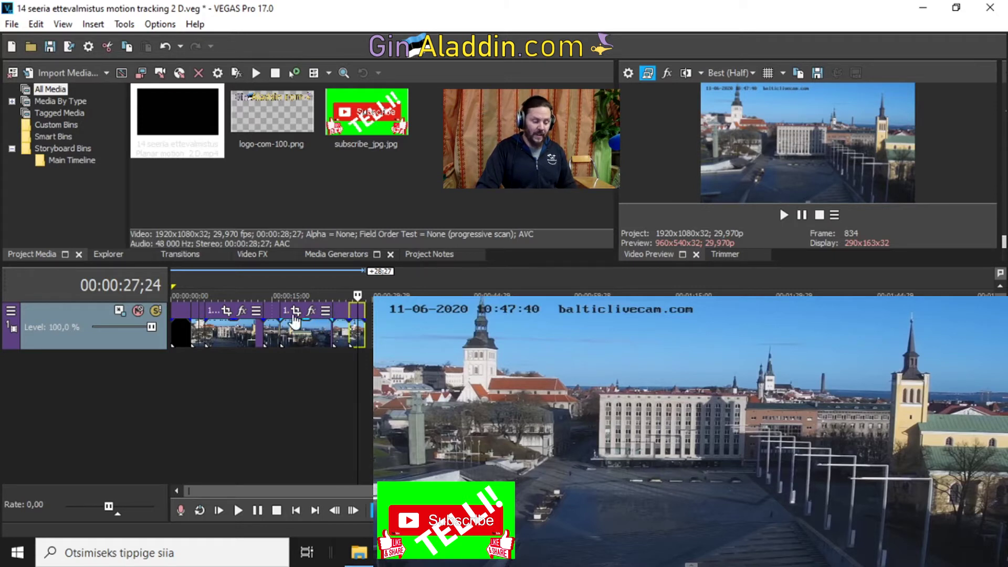
Step: Delete all clip pieces before the 00:00:26;15 cut, keeping only the final segment
{"action": "left_click", "coordinate": [333, 321]}
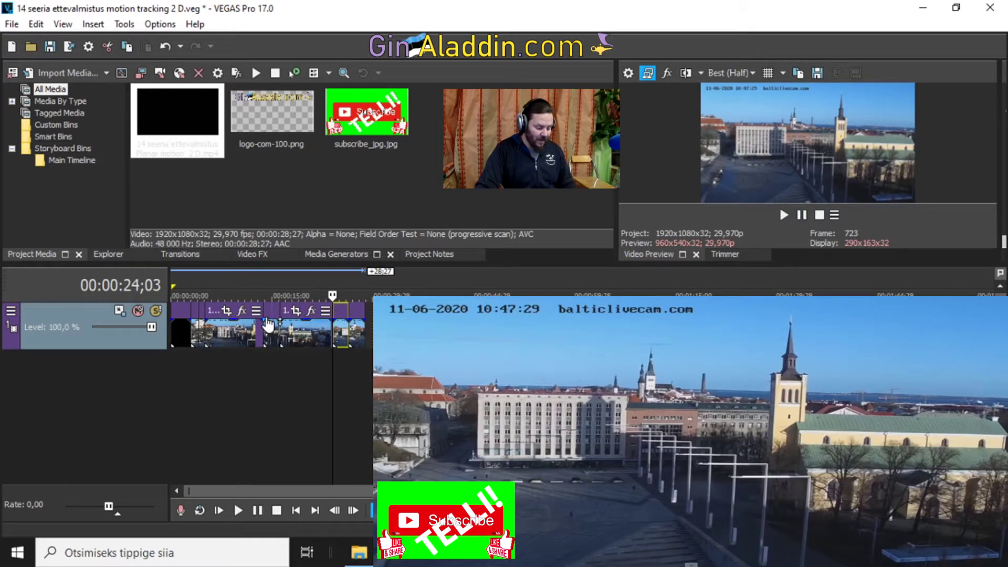
{"action": "left_click", "coordinate": [181, 314], "text": "shift"}
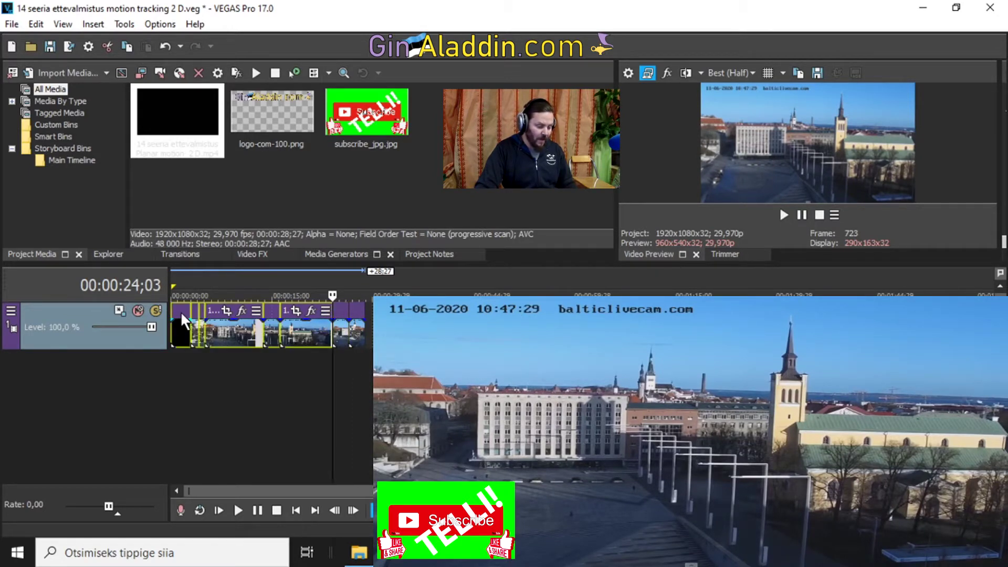
{"action": "right_click", "coordinate": [230, 329]}
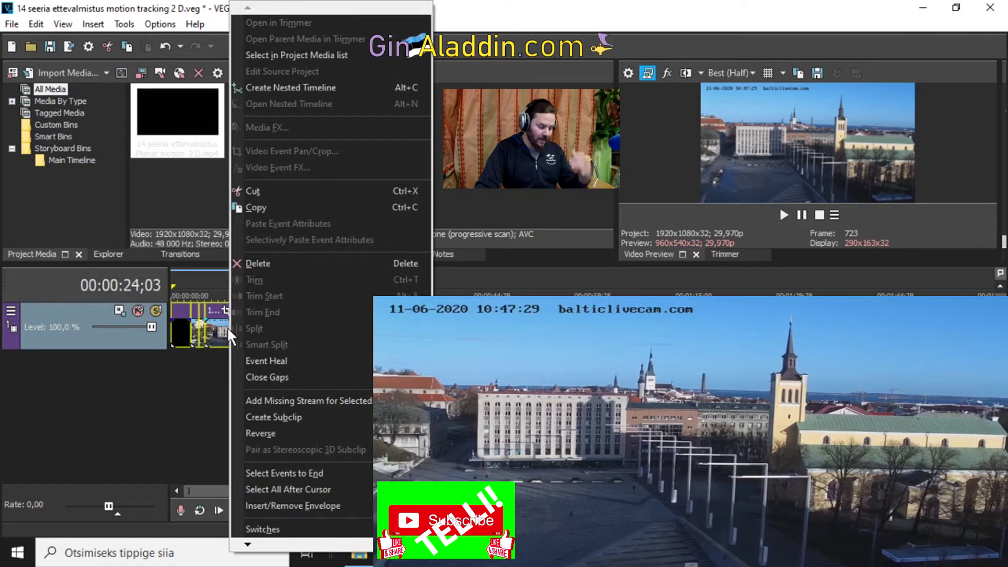
{"action": "left_click", "coordinate": [259, 264]}
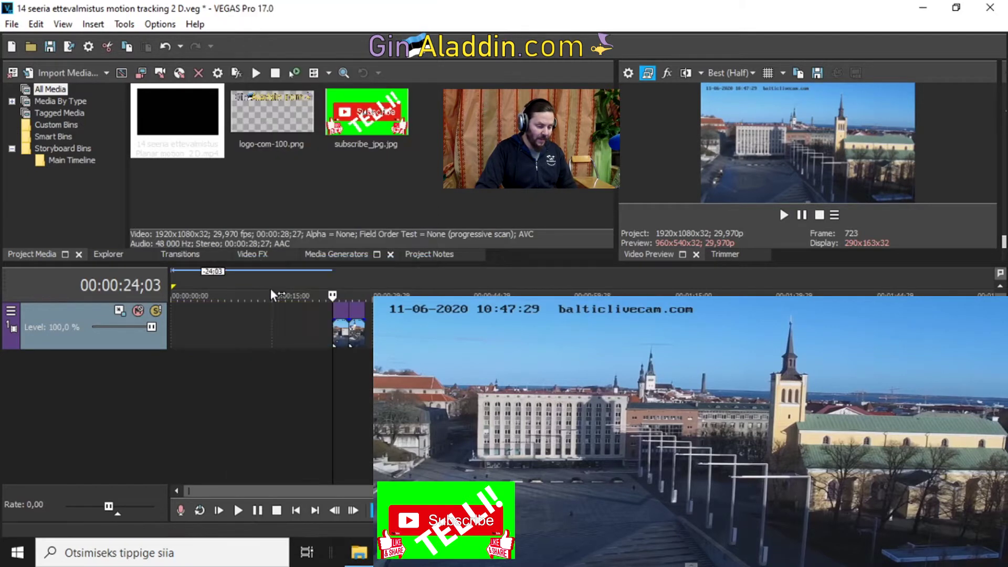
{"action": "right_click", "coordinate": [340, 309]}
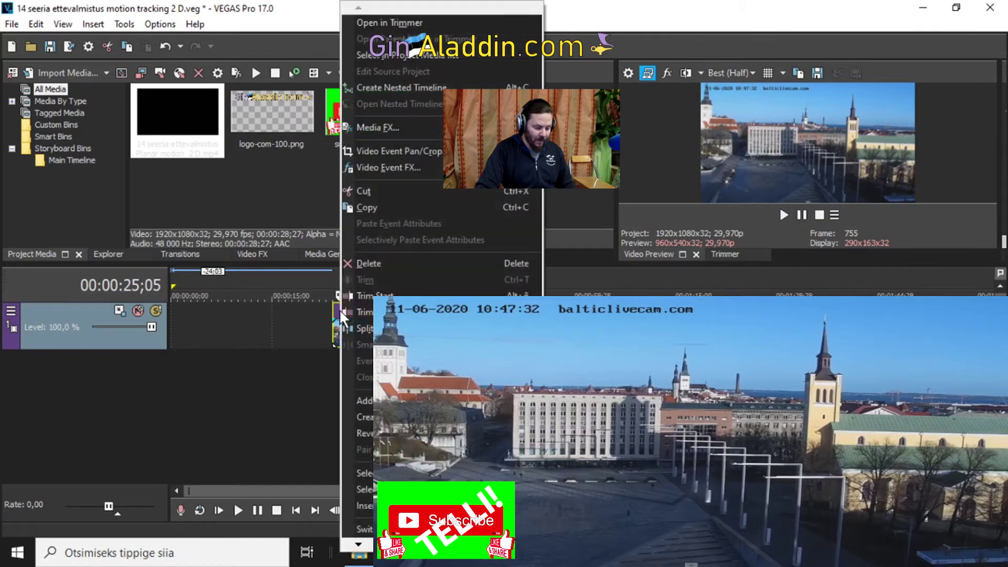
{"action": "left_click", "coordinate": [365, 262]}
Step: Move the remaining clip to the start of the timeline and save the project with the playhead at 00:00:00;24
{"action": "left_click_drag", "start_coordinate": [333, 314], "coordinate": [180, 326]}
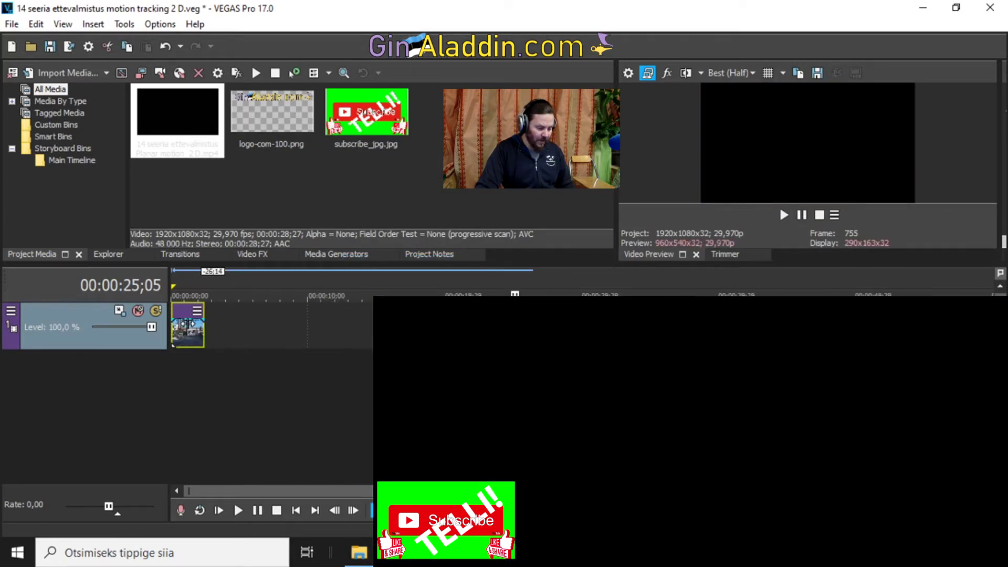
{"action": "scroll", "coordinate": [186, 324], "scroll_direction": "up", "scroll_amount": 5}
{"action": "left_click_drag", "start_coordinate": [331, 490], "coordinate": [213, 489]}
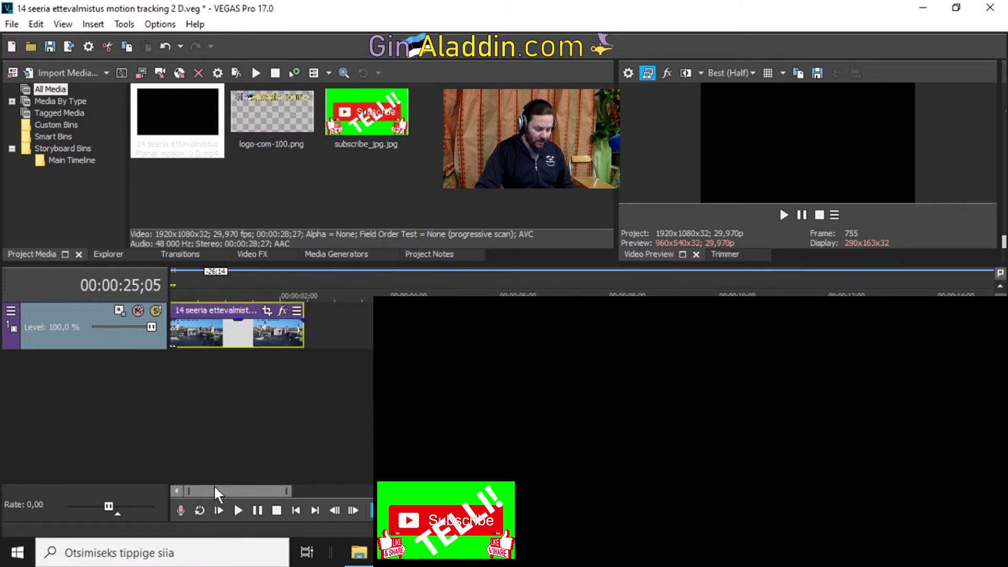
{"action": "left_click", "coordinate": [214, 337]}
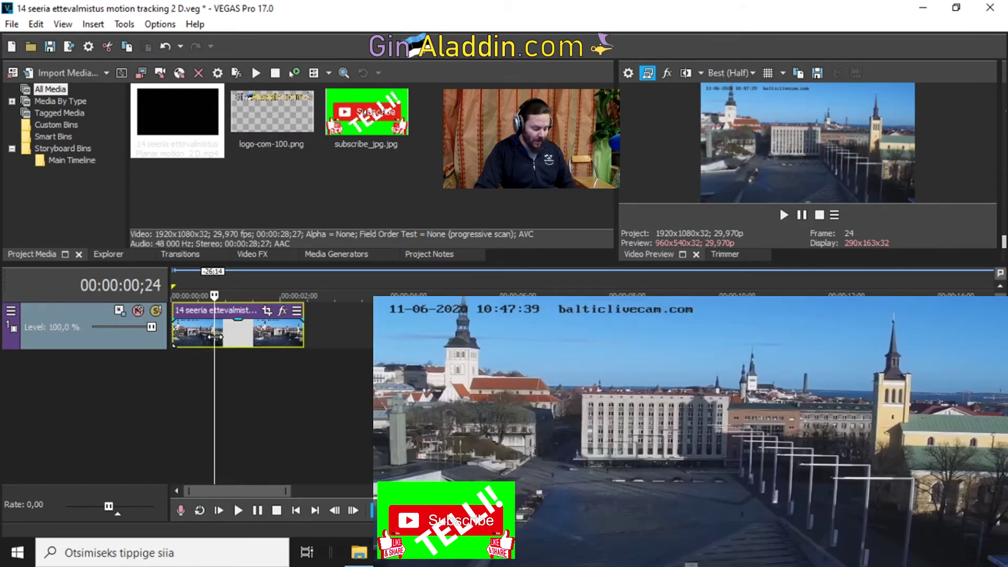
{"action": "key", "text": "ctrl+s"}
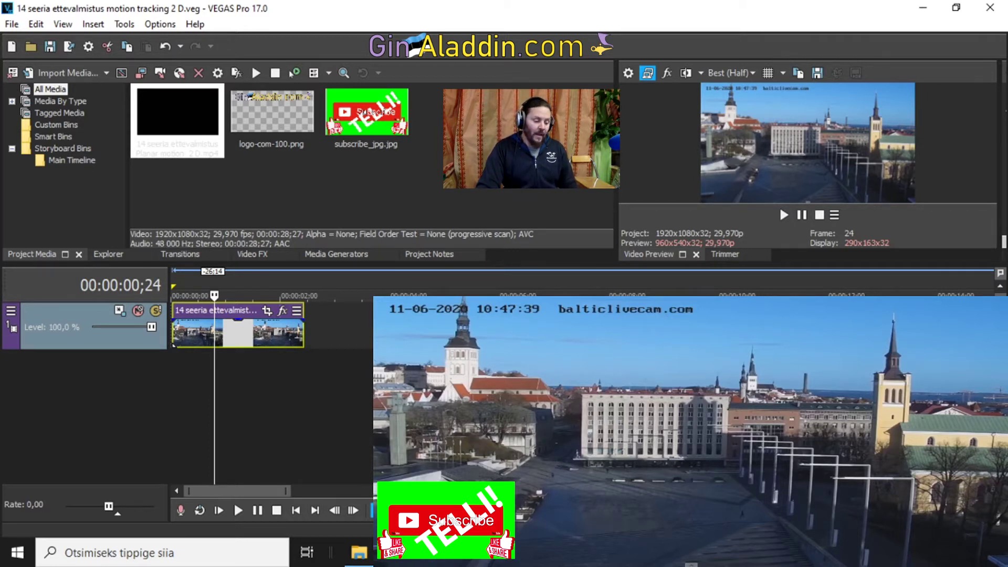
Step: Duplicate the video track that holds the remaining city clip
{"action": "right_click", "coordinate": [103, 315]}
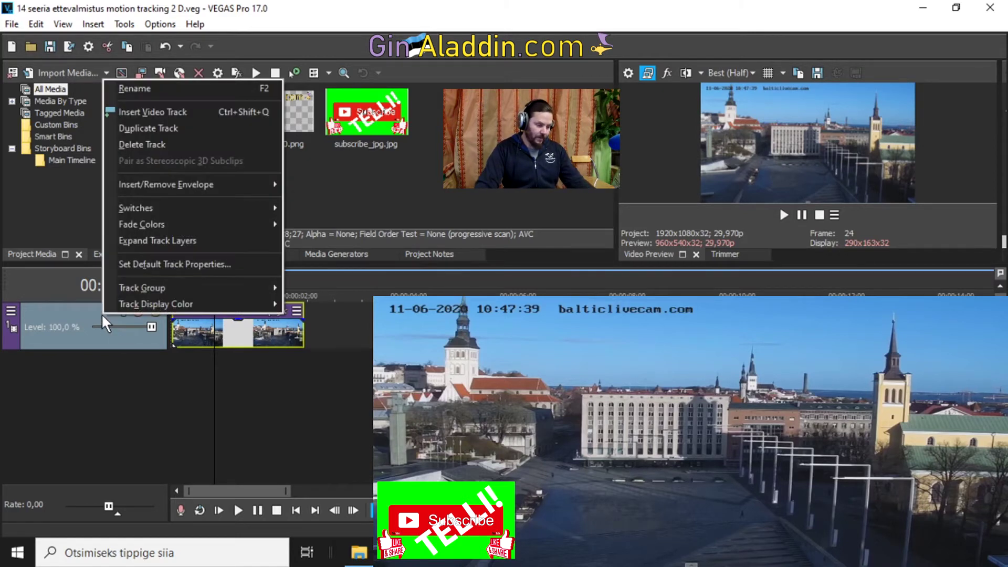
{"action": "left_click", "coordinate": [178, 127]}
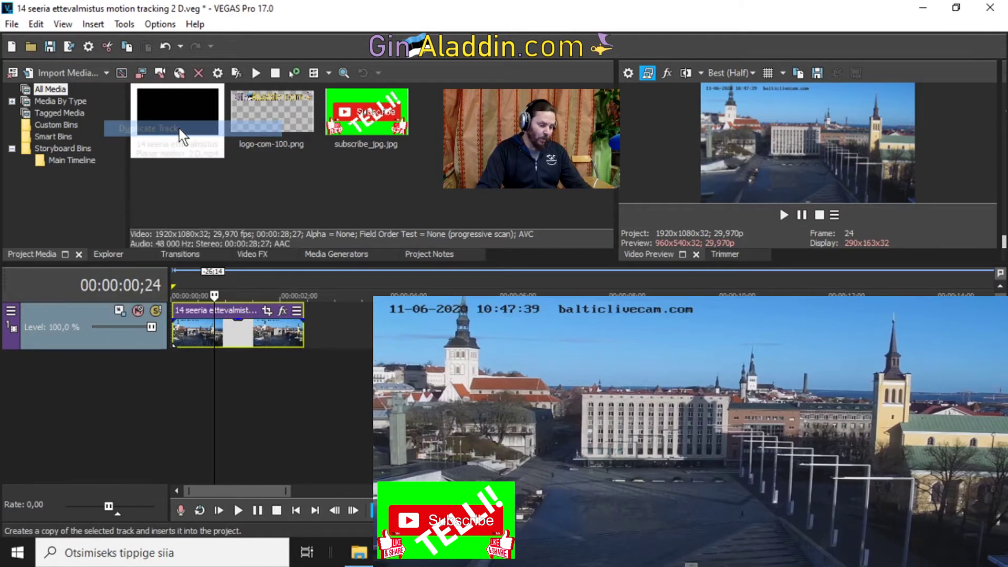
{"action": "right_click", "coordinate": [89, 314]}
{"action": "key", "text": "Escape"}
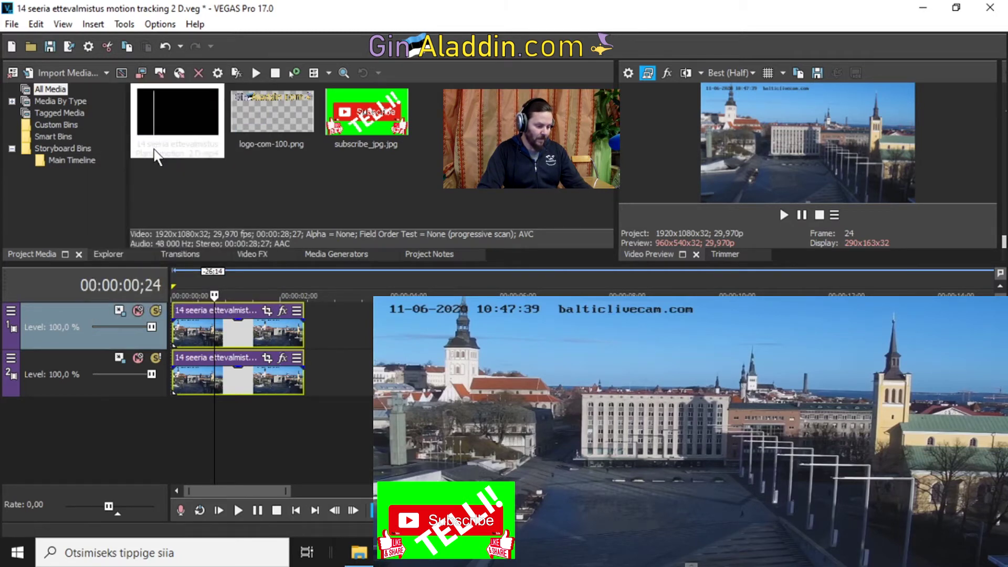
Step: Duplicate the first city clip track again until the timeline holds four identical video tracks
{"action": "right_click", "coordinate": [95, 314]}
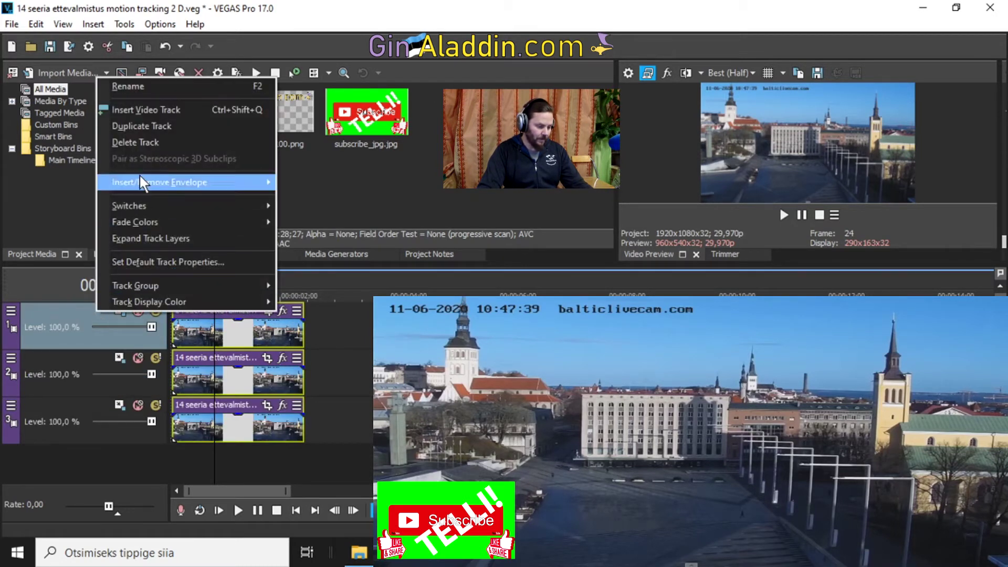
{"action": "left_click", "coordinate": [149, 128]}
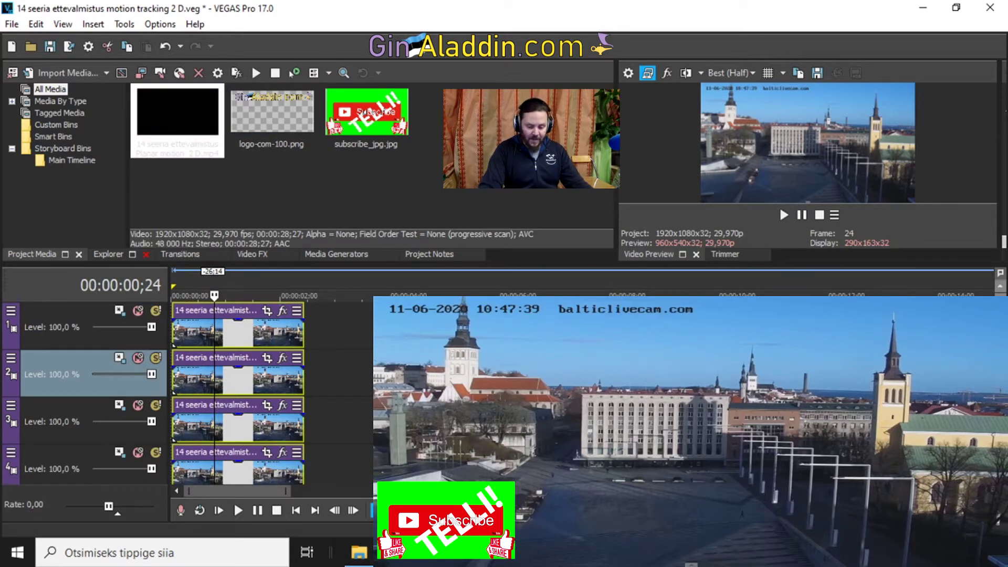
{"action": "scroll", "coordinate": [189, 394], "scroll_direction": "down", "scroll_amount": 1}
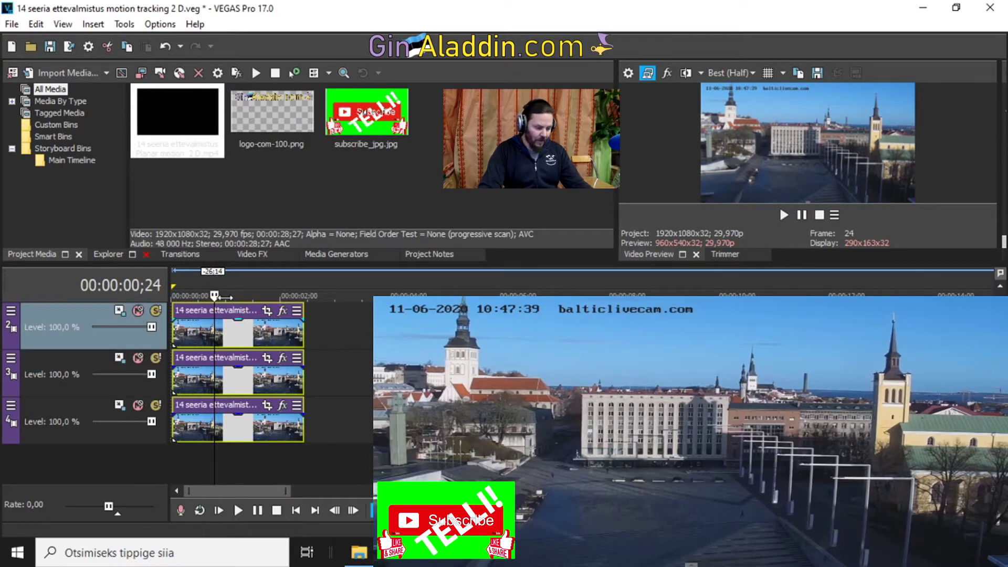
Step: Apply the default Bézier Masking video effect to the city clip on track 4
{"action": "left_click", "coordinate": [245, 254]}
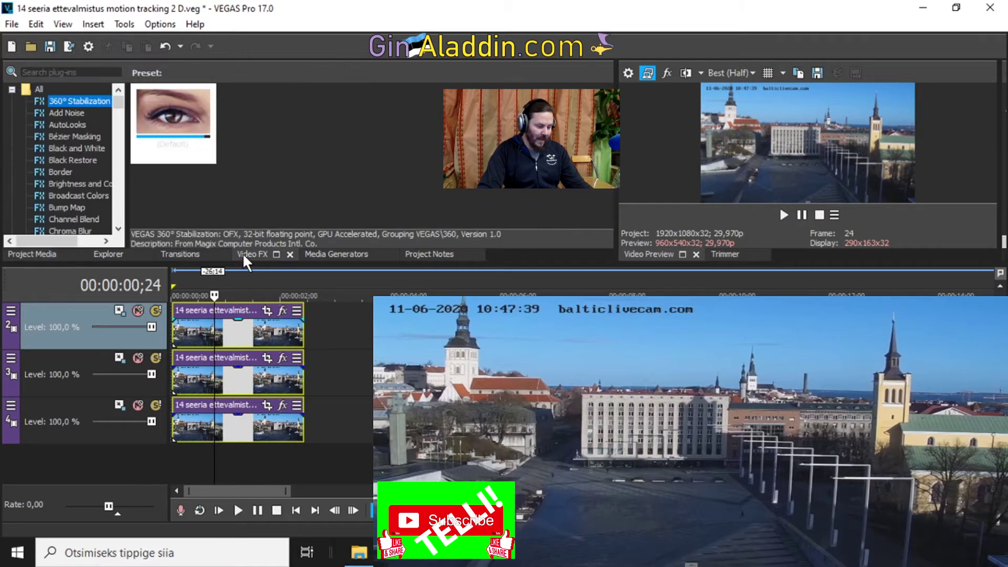
{"action": "left_click", "coordinate": [79, 136]}
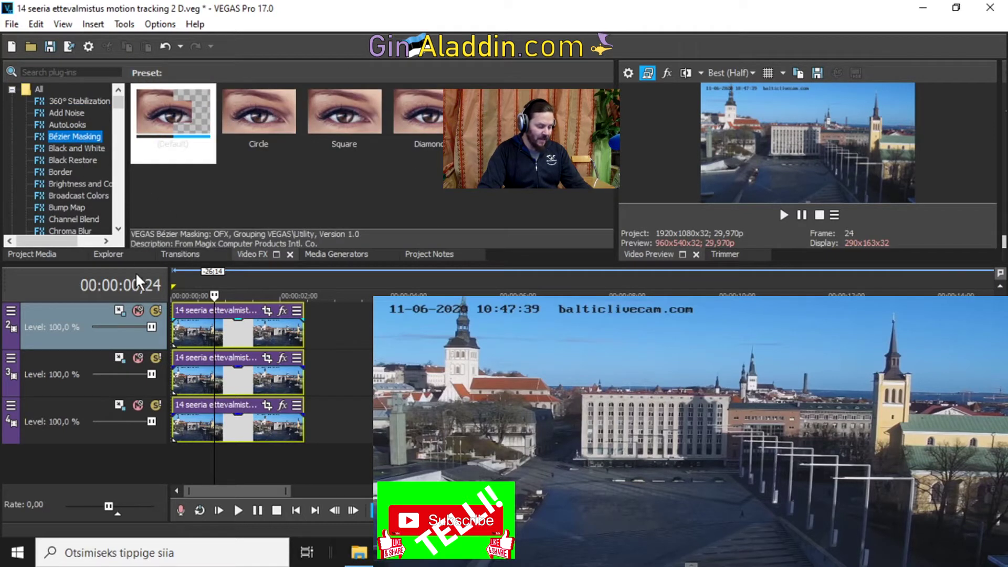
{"action": "left_click_drag", "start_coordinate": [71, 133], "coordinate": [194, 424]}
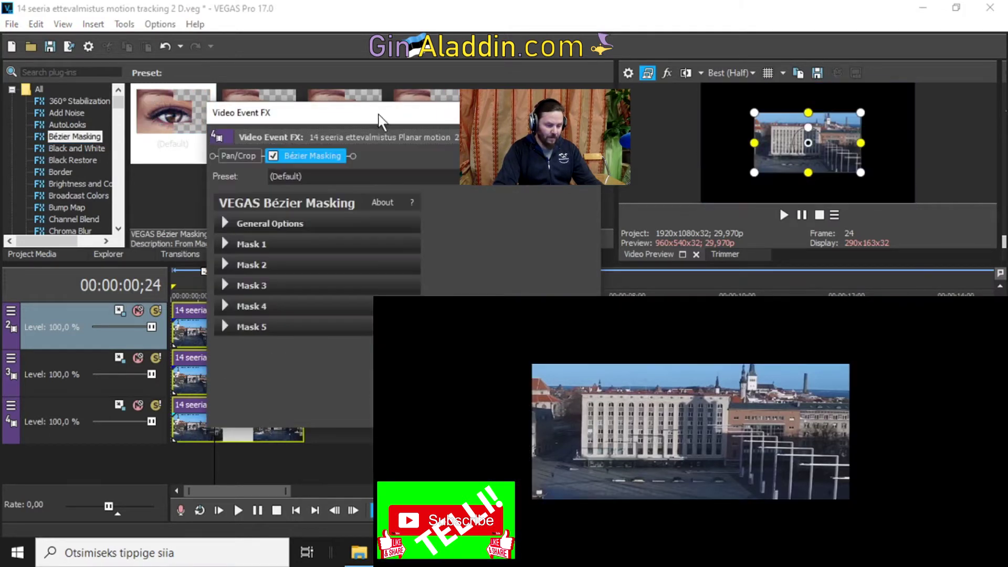
Step: Set the Bézier Masking Blend to 0,395 and expand the Mask 1 settings
{"action": "left_click_drag", "start_coordinate": [339, 112], "coordinate": [194, 52]}
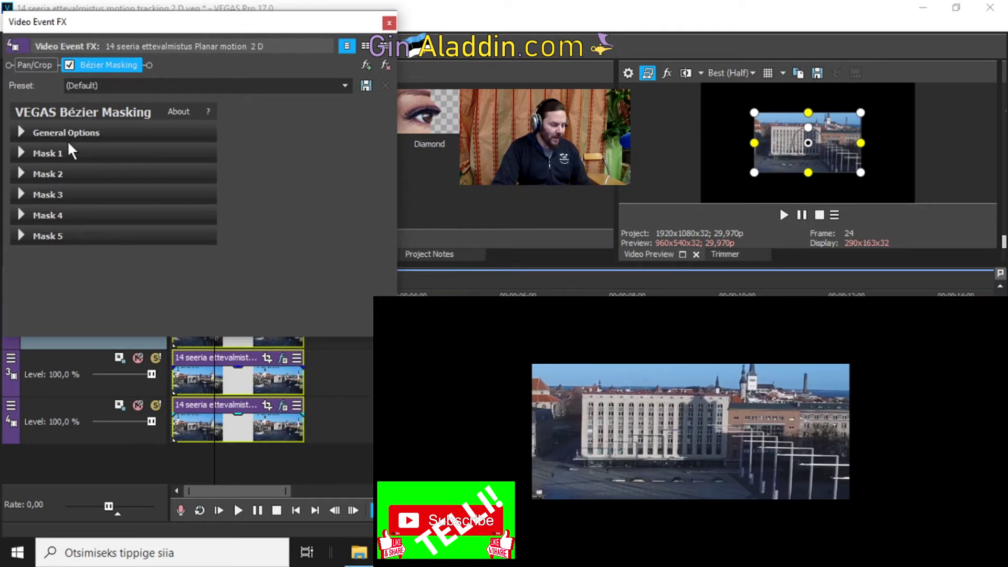
{"action": "left_click", "coordinate": [24, 134]}
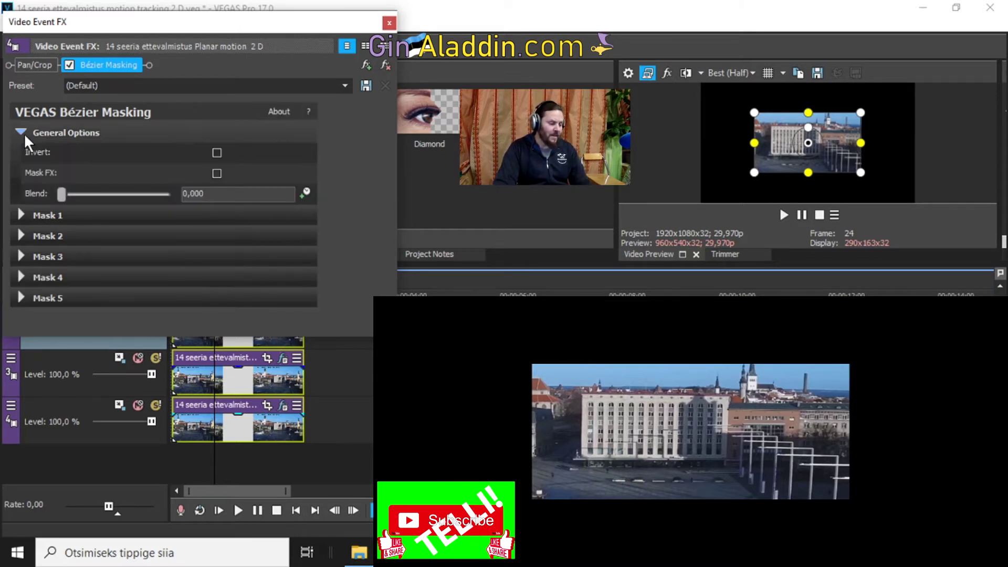
{"action": "left_click", "coordinate": [105, 193]}
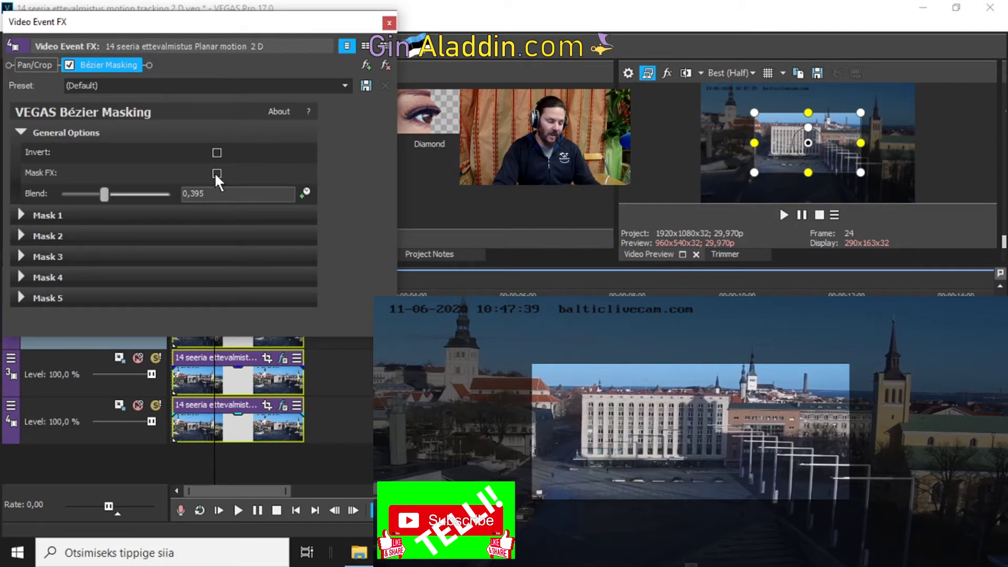
{"action": "left_click", "coordinate": [24, 213]}
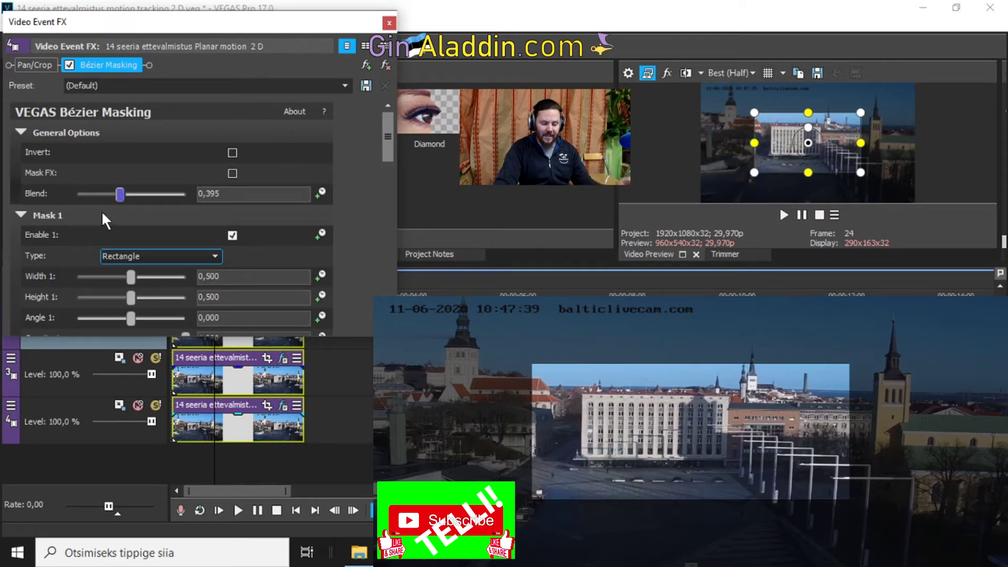
{"action": "left_click_drag", "start_coordinate": [390, 149], "coordinate": [379, 200]}
Step: Try to set the width of Mask 1 to 0,03
{"action": "left_click", "coordinate": [231, 217]}
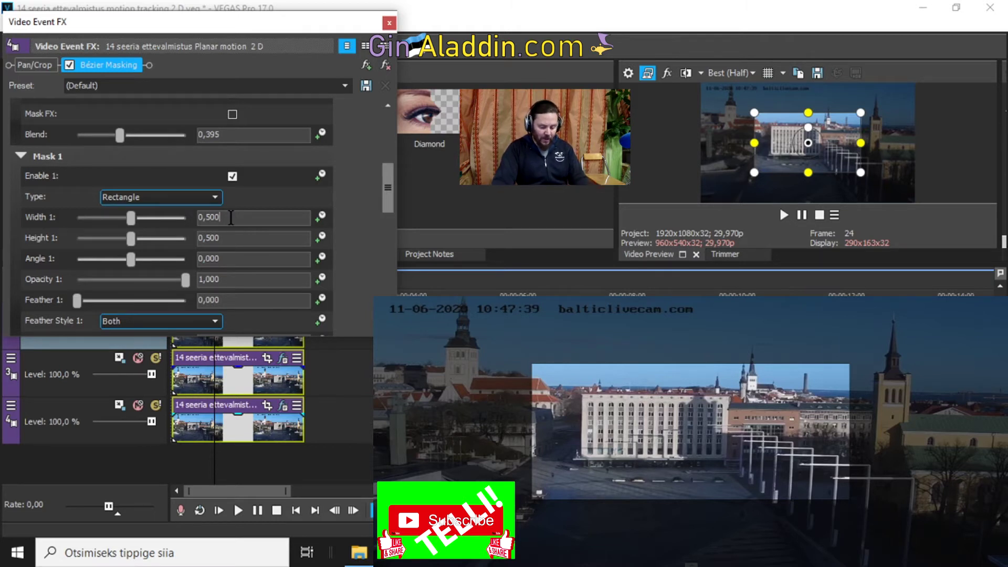
{"action": "key", "text": "BackSpace"}
{"action": "key", "text": "BackSpace"}
{"action": "key", "text": "BackSpace"}
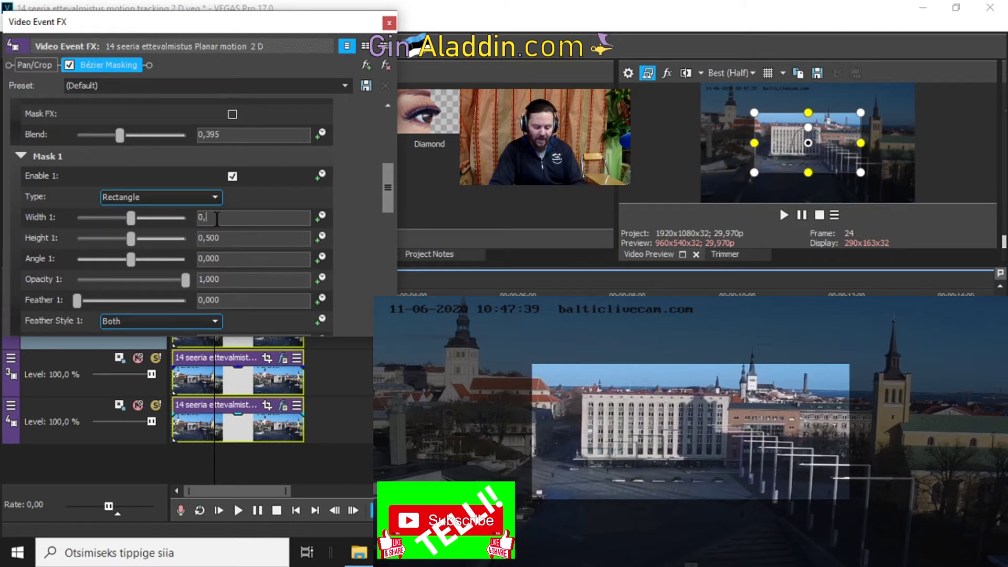
{"action": "type", "text": "03"}
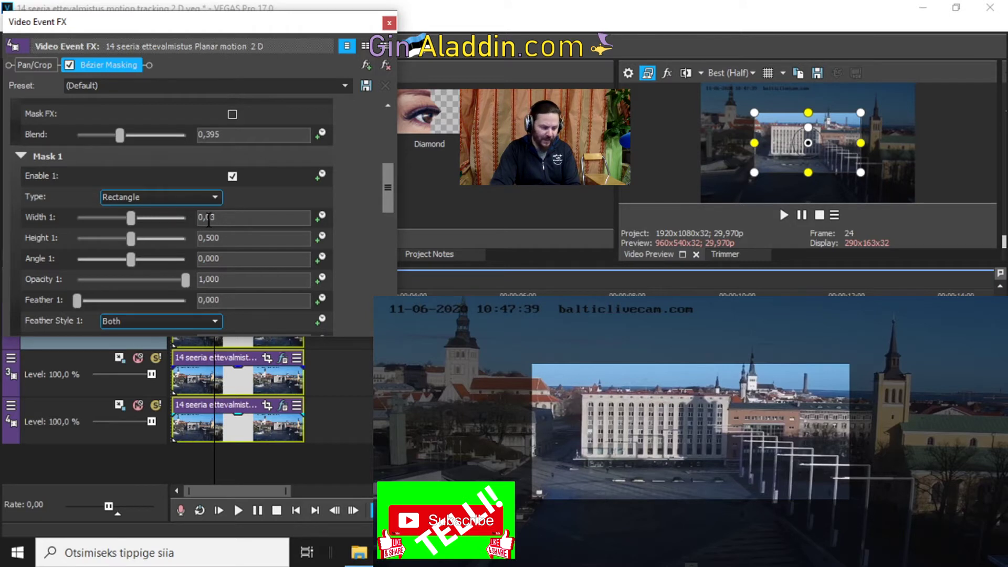
{"action": "key", "text": "Return"}
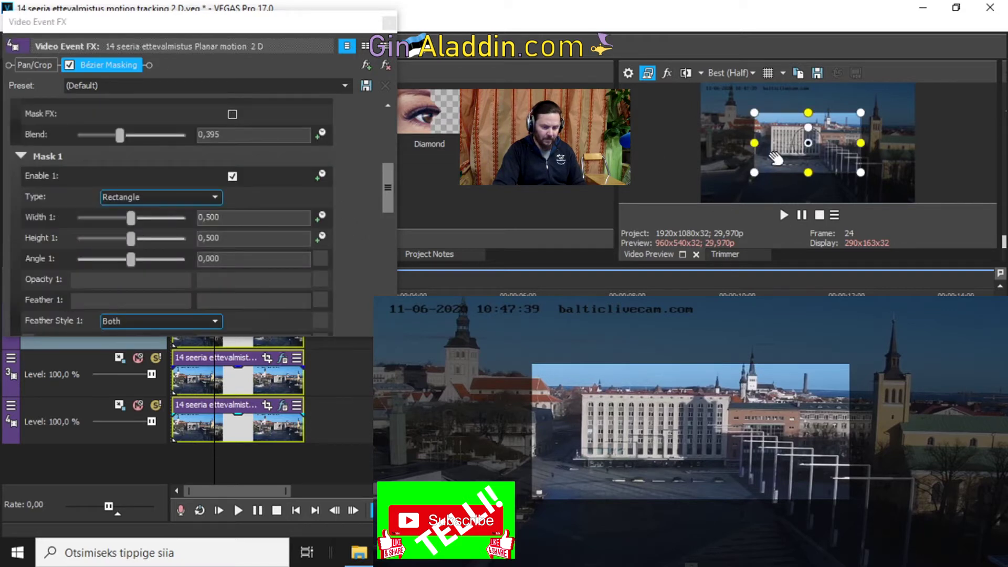
Step: Move Mask 1 over the pale tower at the left edge of the footage and set its width to 0,04
{"action": "left_click_drag", "start_coordinate": [788, 156], "coordinate": [693, 158]}
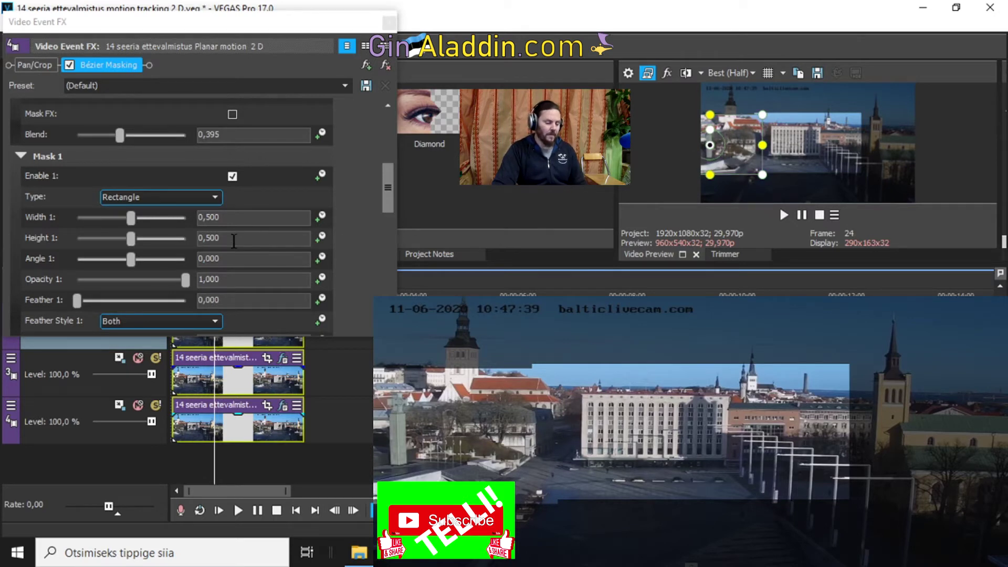
{"action": "left_click", "coordinate": [239, 217]}
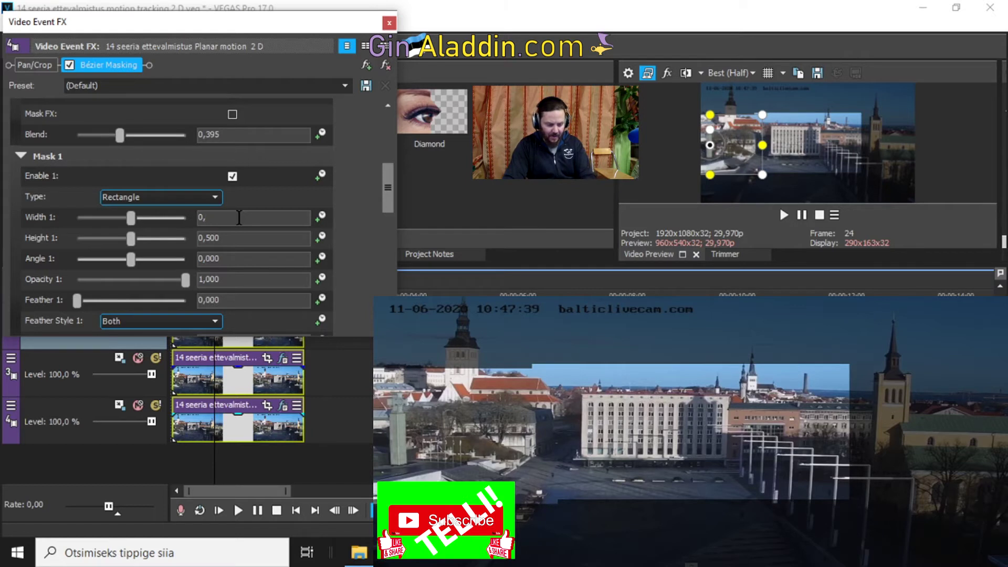
{"action": "type", "text": "0,04"}
{"action": "key", "text": "Return"}
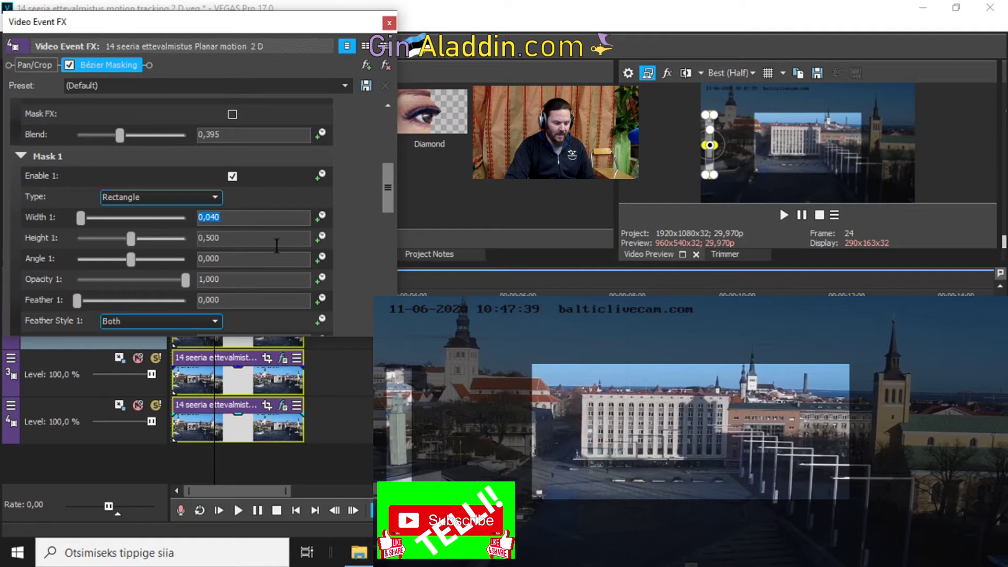
Step: Fit Mask 1 to the tower by setting its width to 0,03 and its height to 0,13
{"action": "left_click", "coordinate": [240, 219]}
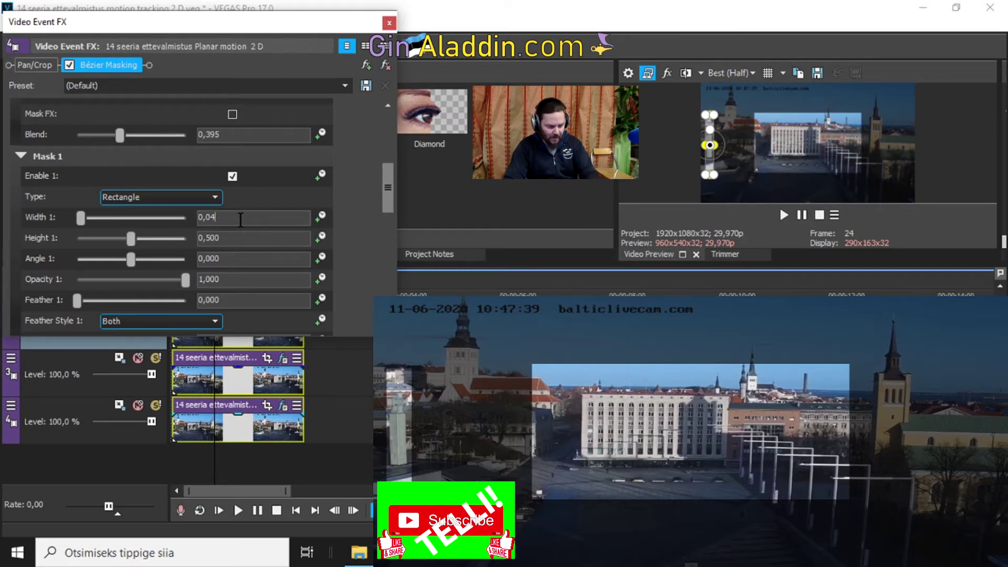
{"action": "type", "text": "30"}
{"action": "key", "text": "Return"}
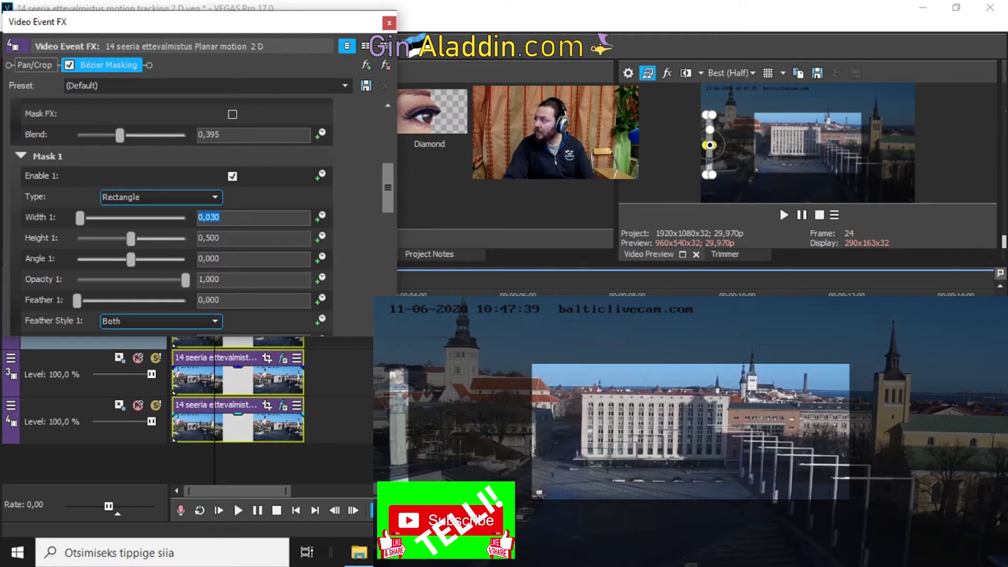
{"action": "left_click", "coordinate": [248, 240]}
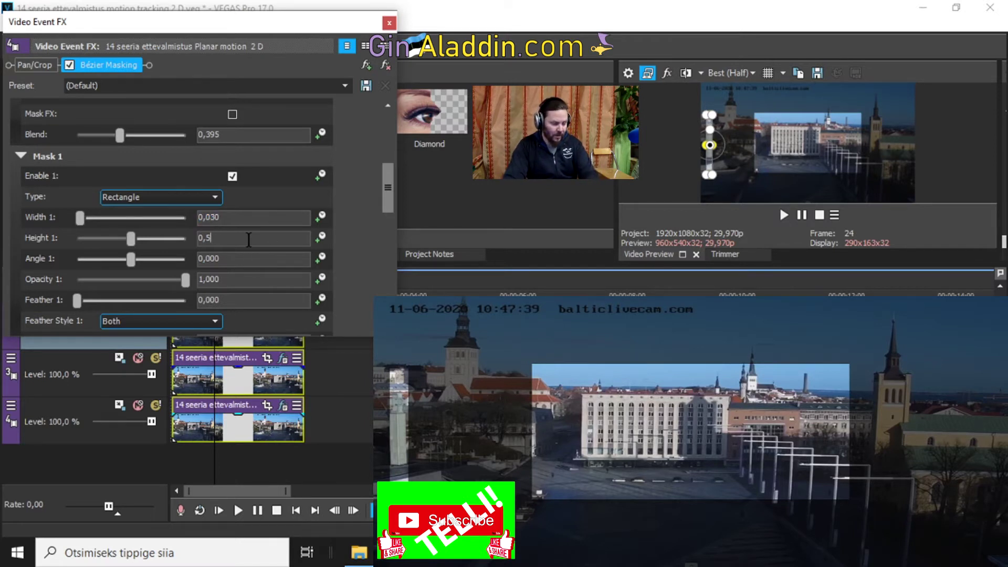
{"action": "type", "text": "13"}
{"action": "key", "text": "Return"}
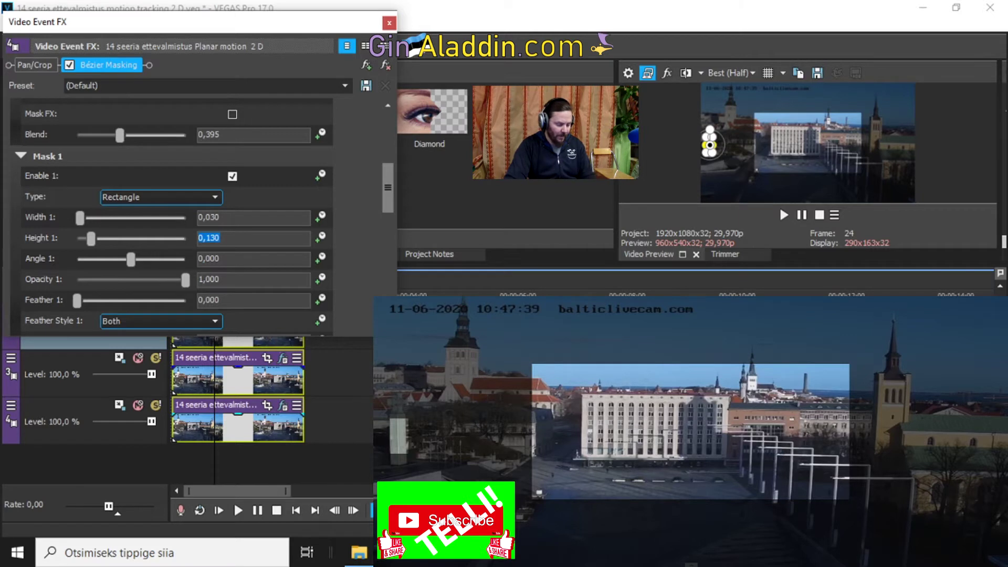
Step: Set the Mask 1 tracking precision to High and the tracking mode to Location
{"action": "left_click", "coordinate": [386, 197]}
{"action": "left_click_drag", "start_coordinate": [386, 197], "coordinate": [384, 292]}
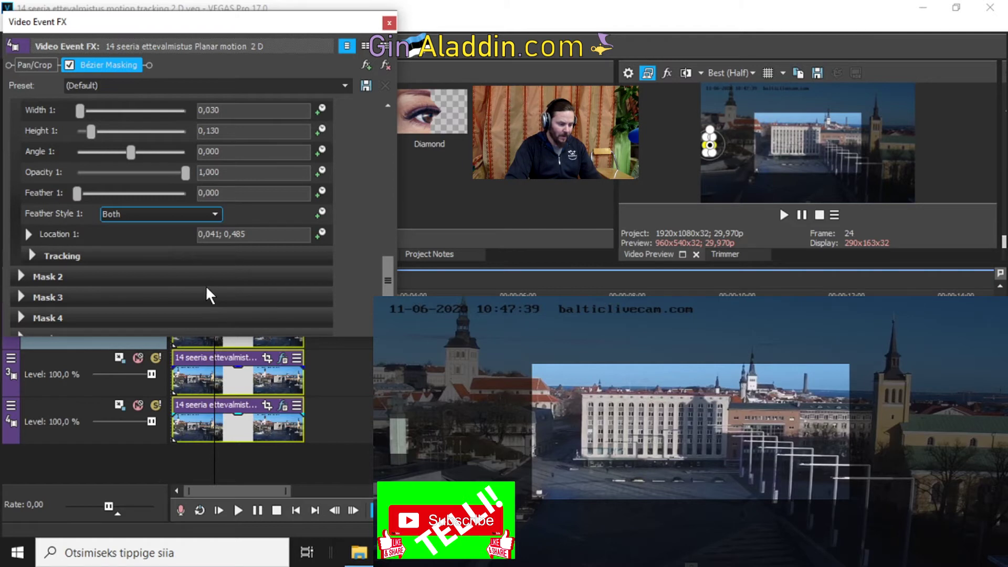
{"action": "left_click", "coordinate": [31, 254]}
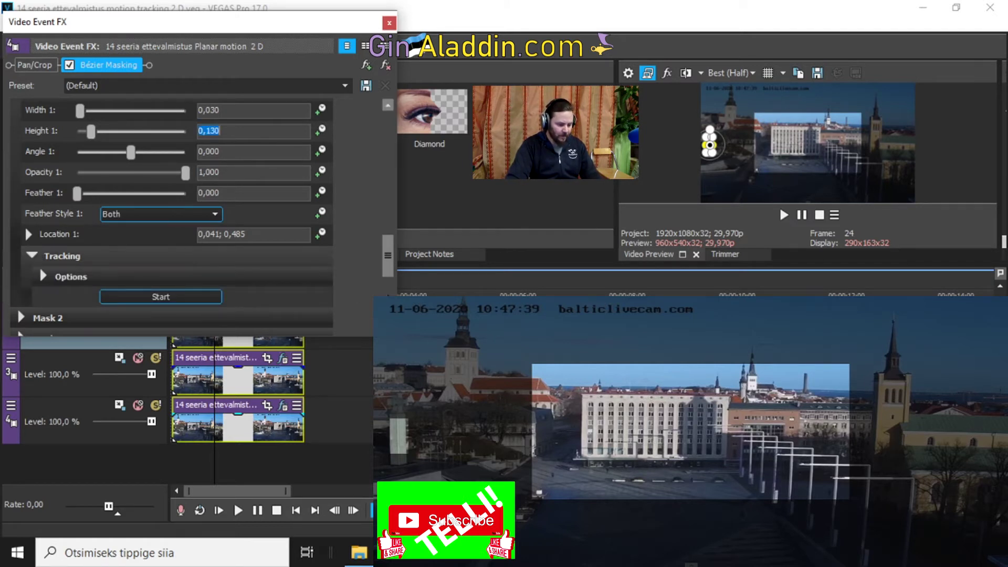
{"action": "scroll", "coordinate": [227, 292], "scroll_direction": "down", "scroll_amount": 2}
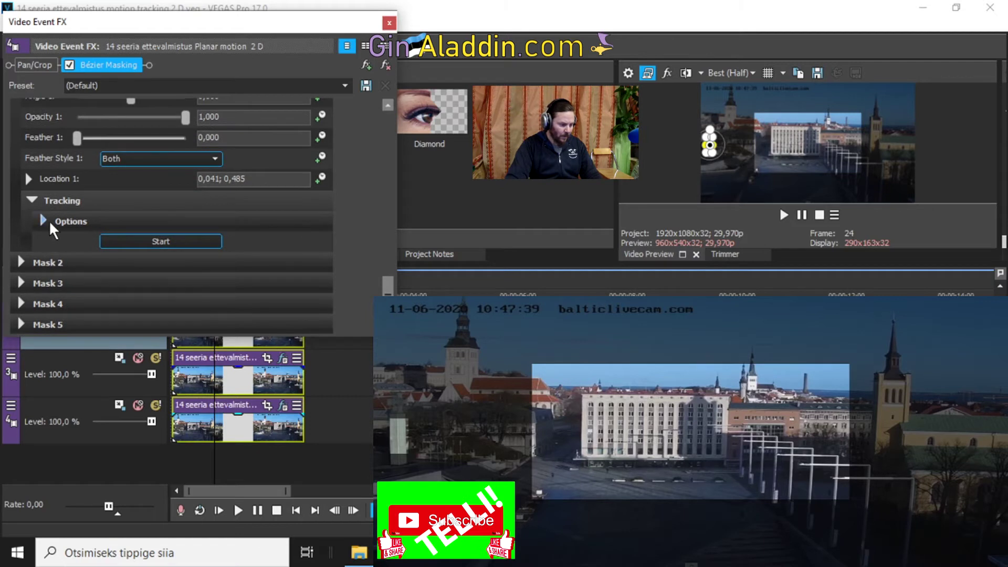
{"action": "left_click", "coordinate": [41, 220]}
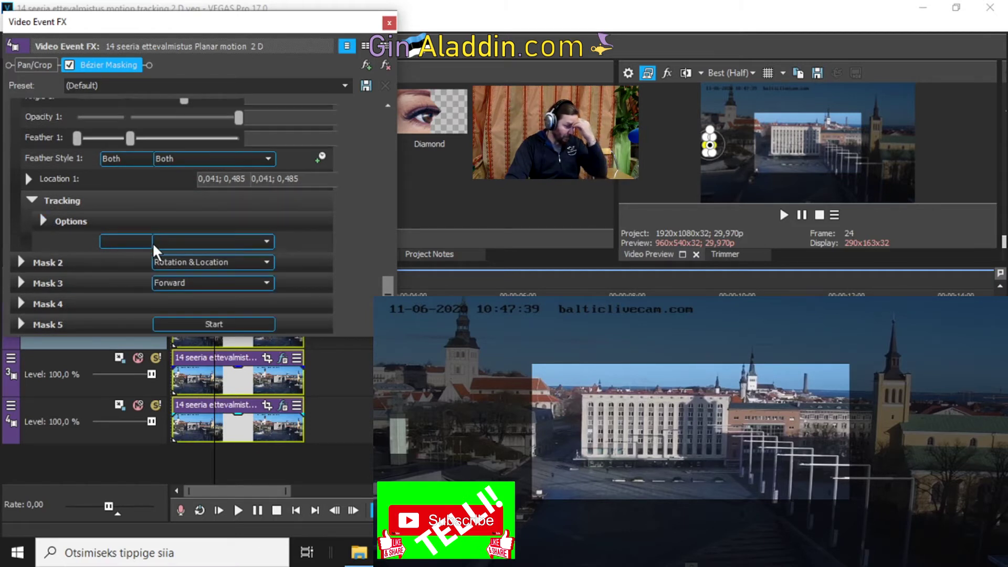
{"action": "left_click", "coordinate": [219, 240]}
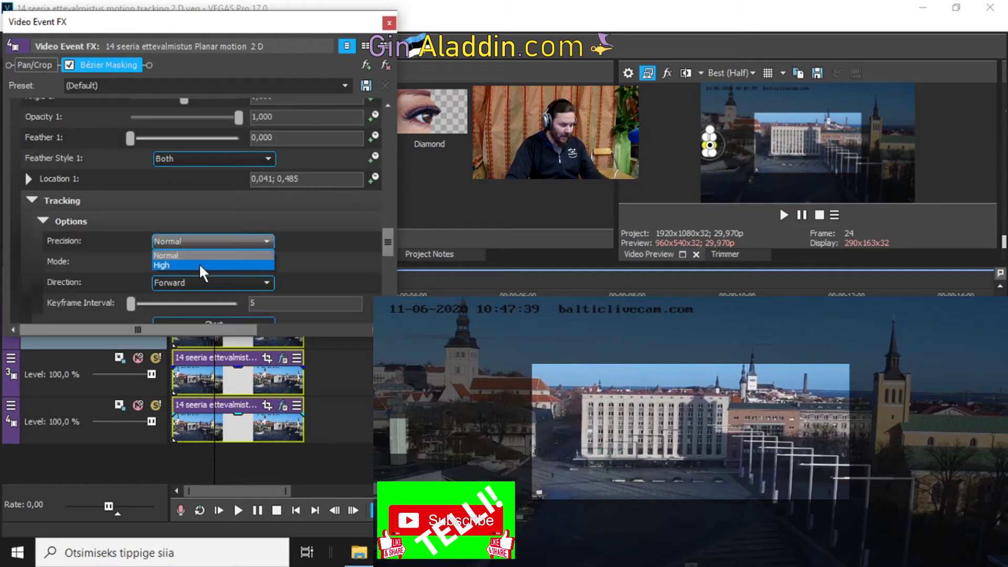
{"action": "left_click", "coordinate": [200, 264]}
{"action": "left_click", "coordinate": [244, 262]}
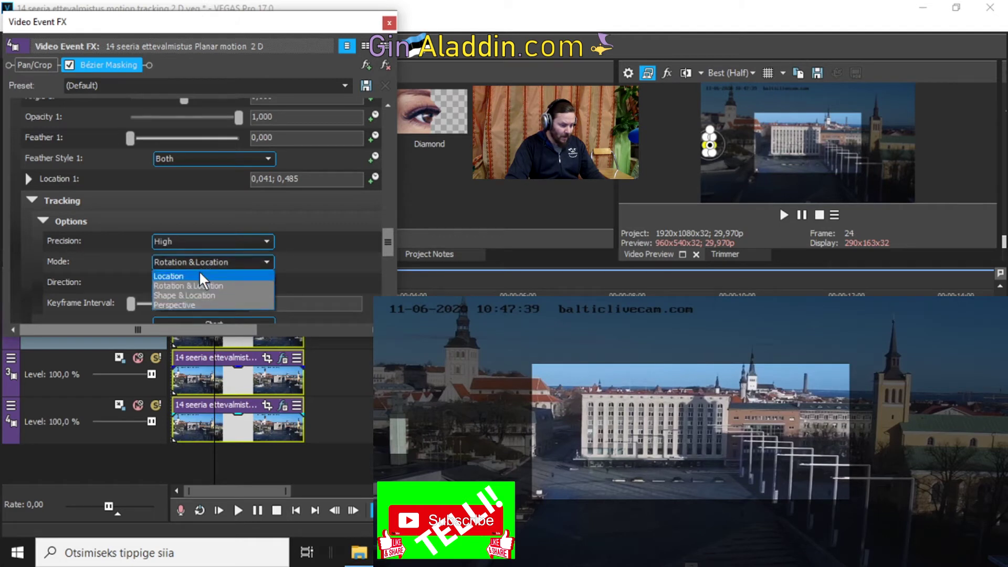
{"action": "left_click", "coordinate": [200, 275]}
Step: Set the tracking keyframe interval to 1 and run forward motion tracking for Mask 1
{"action": "left_click", "coordinate": [267, 300]}
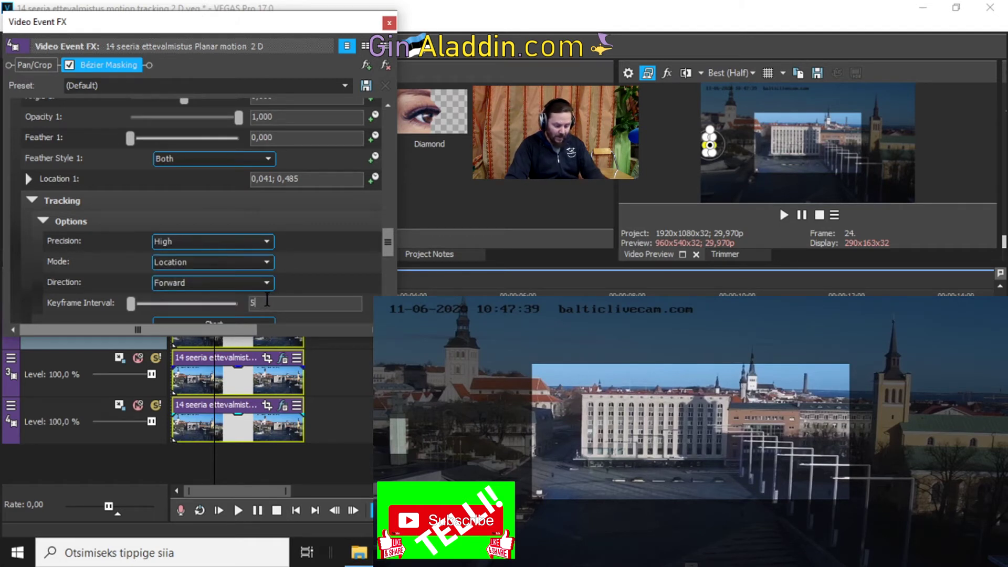
{"action": "key", "text": "BackSpace"}
{"action": "type", "text": "1"}
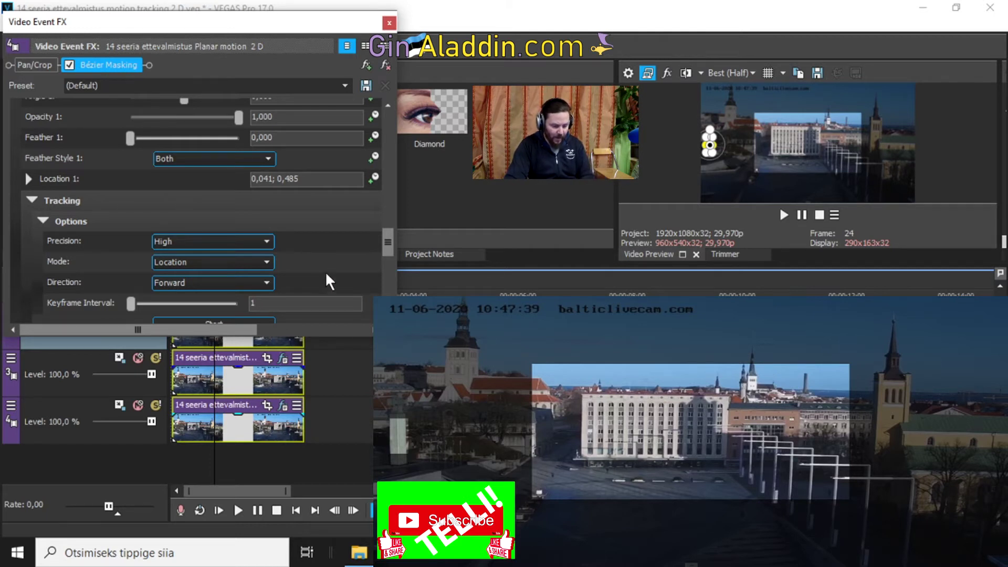
{"action": "left_click_drag", "start_coordinate": [388, 253], "coordinate": [389, 270]}
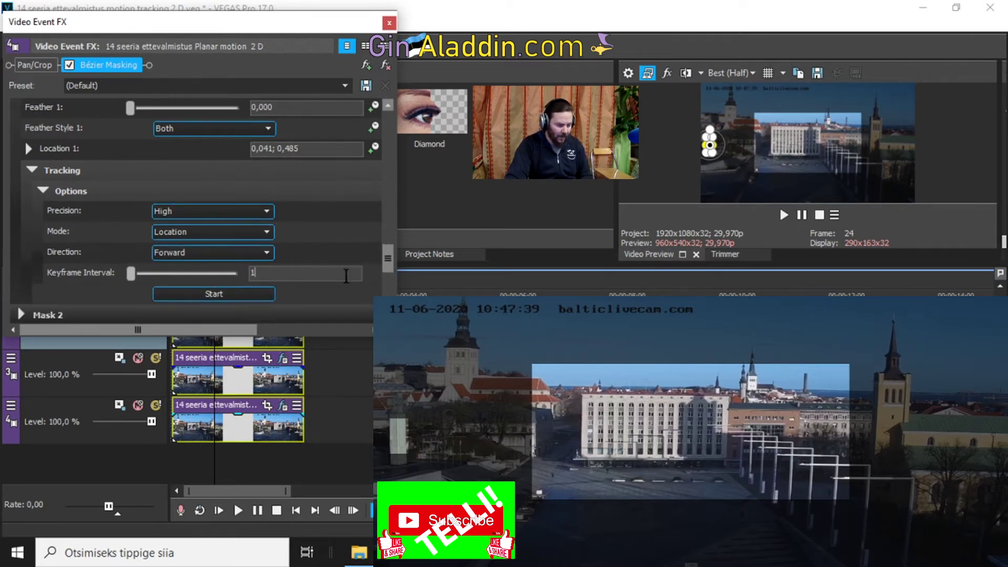
{"action": "left_click", "coordinate": [238, 295]}
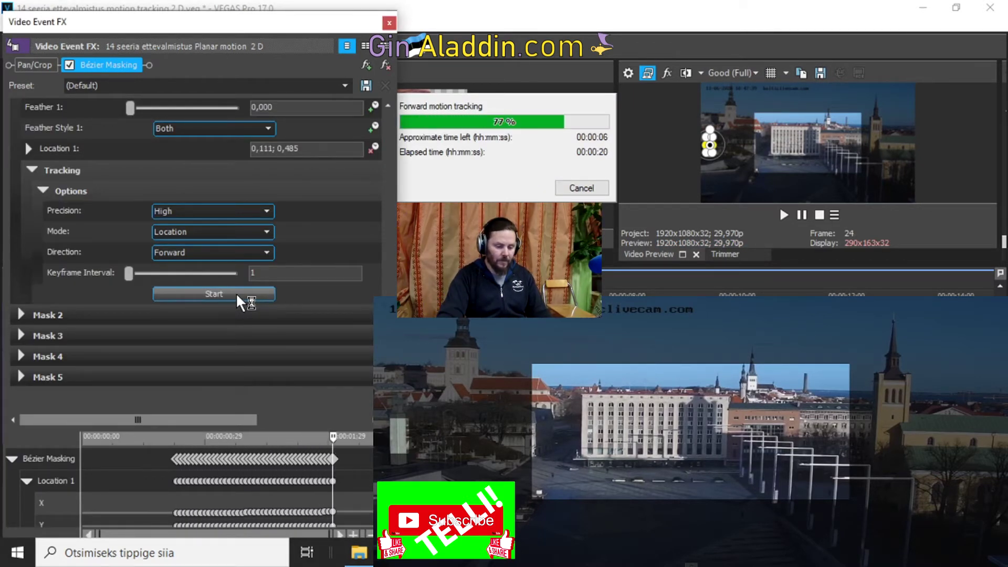
Step: Return to the first tracking keyframe at 00:00:00;23 and track Mask 1 with the direction set to Backward
{"action": "left_click", "coordinate": [172, 458]}
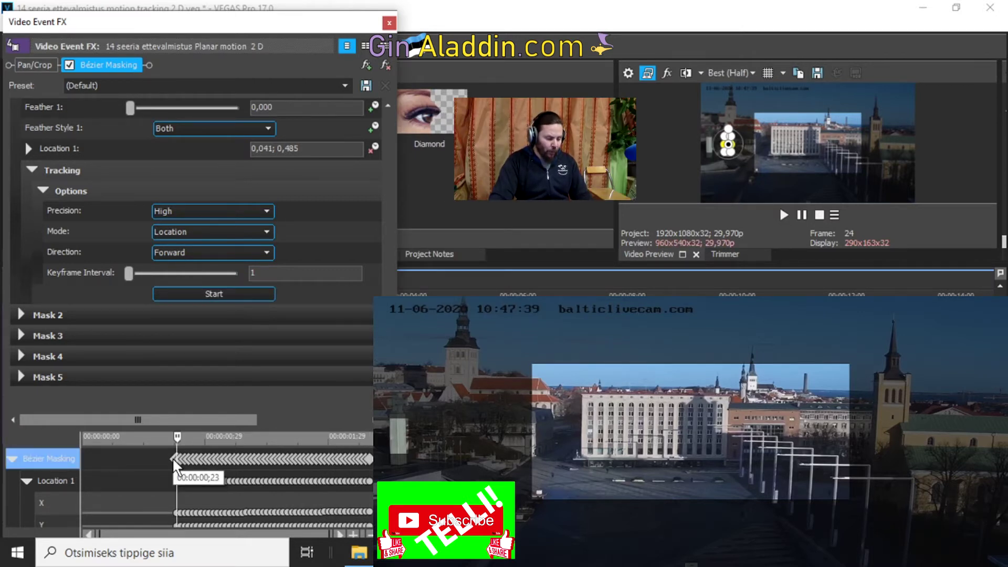
{"action": "left_click", "coordinate": [267, 253]}
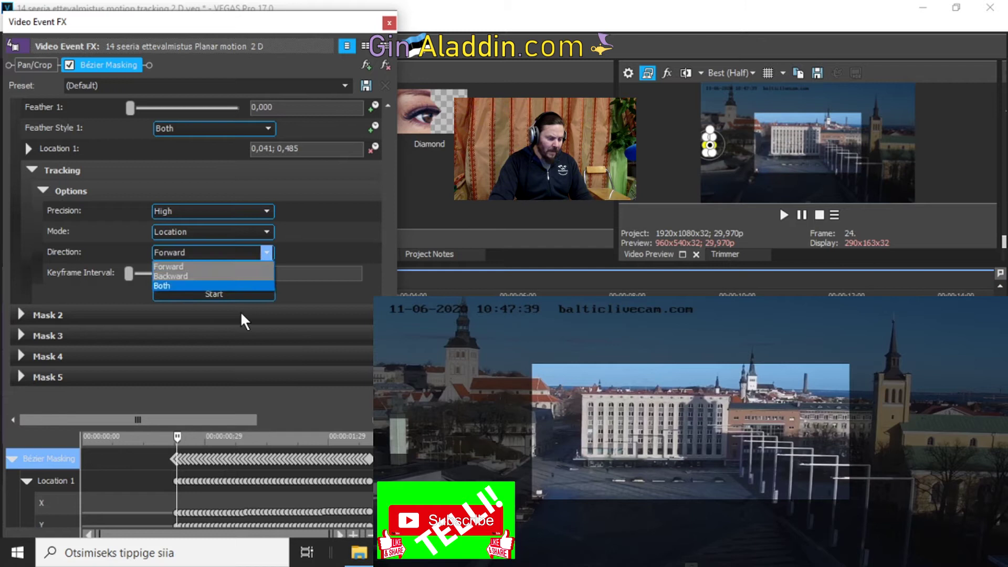
{"action": "left_click", "coordinate": [212, 275]}
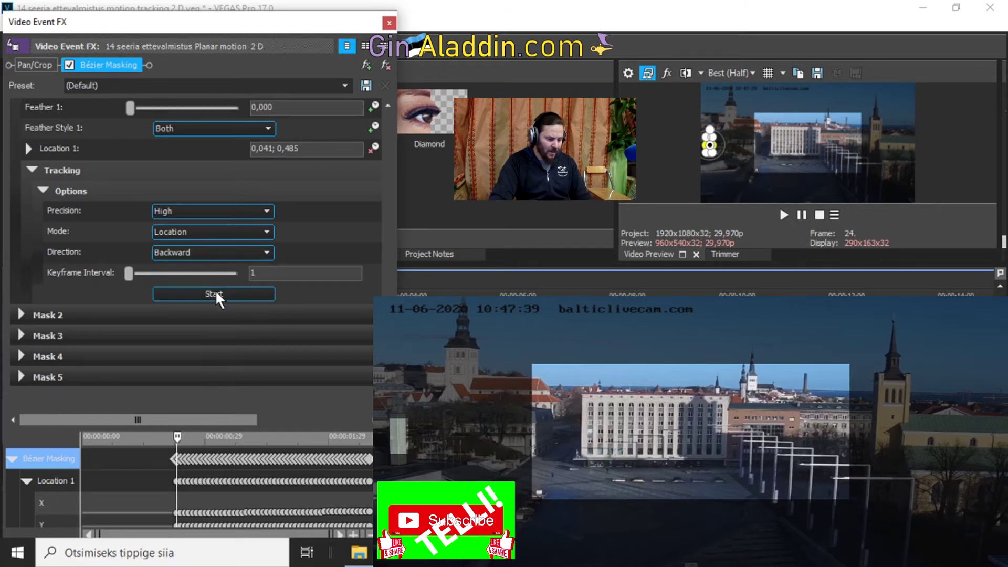
{"action": "left_click", "coordinate": [216, 292]}
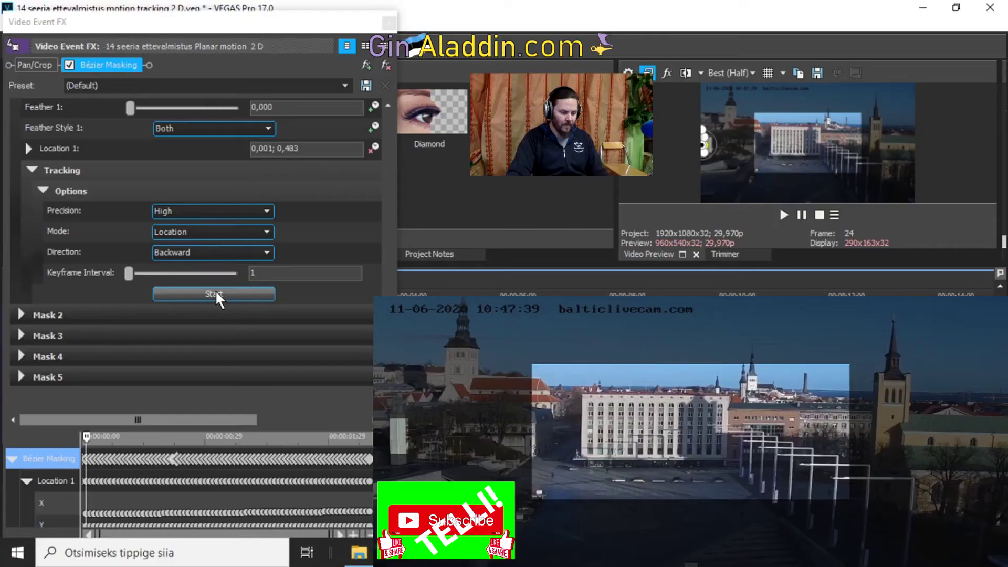
Step: Close the mask effect settings, select the lowest clip and mute the three tracks above it
{"action": "left_click", "coordinate": [389, 24]}
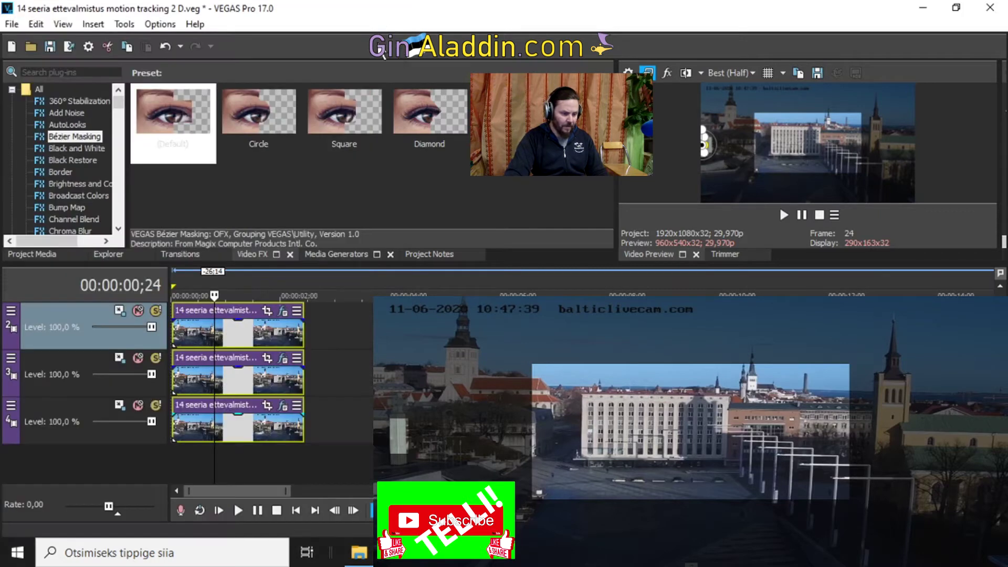
{"action": "left_click", "coordinate": [176, 417]}
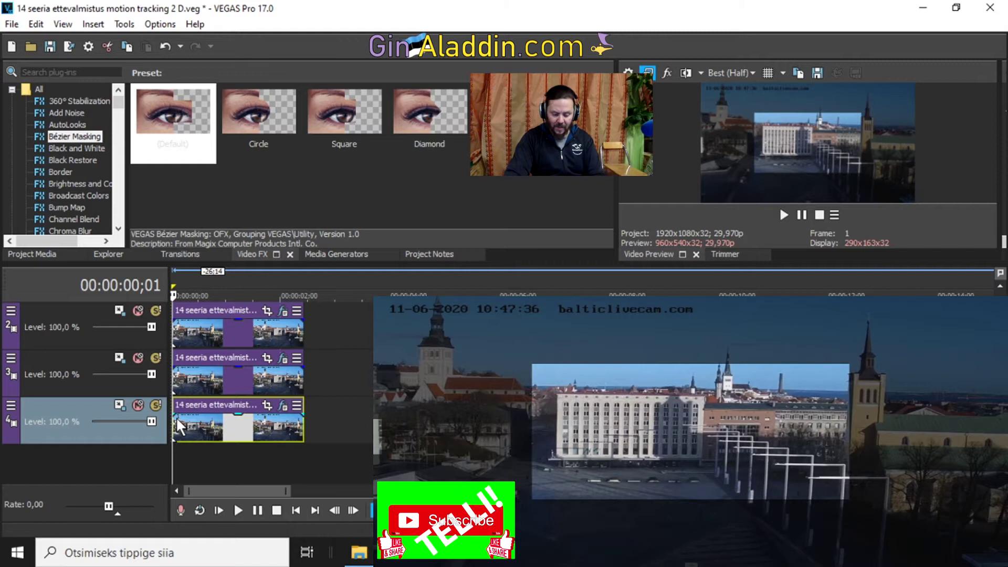
{"action": "left_click", "coordinate": [137, 358]}
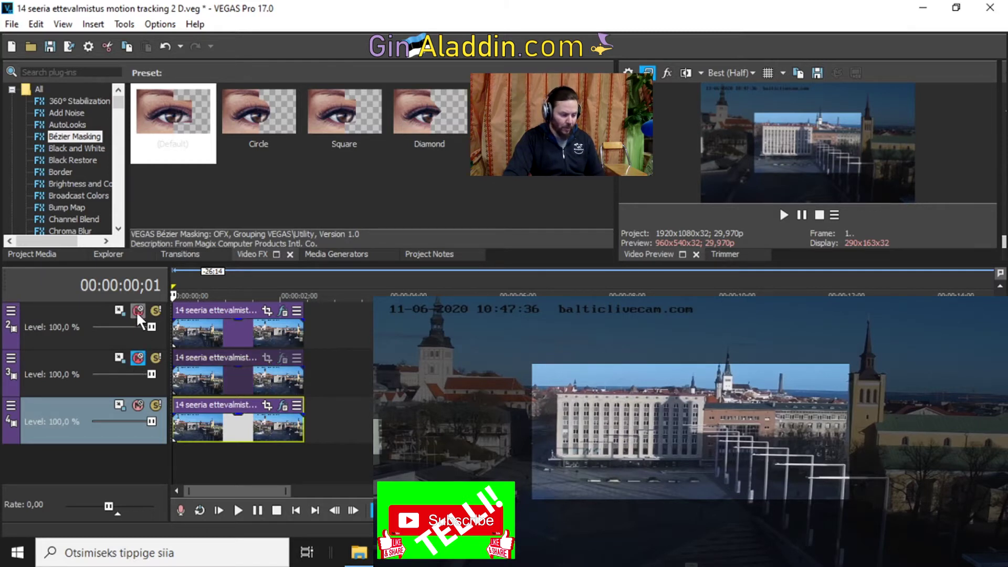
{"action": "left_click", "coordinate": [137, 311]}
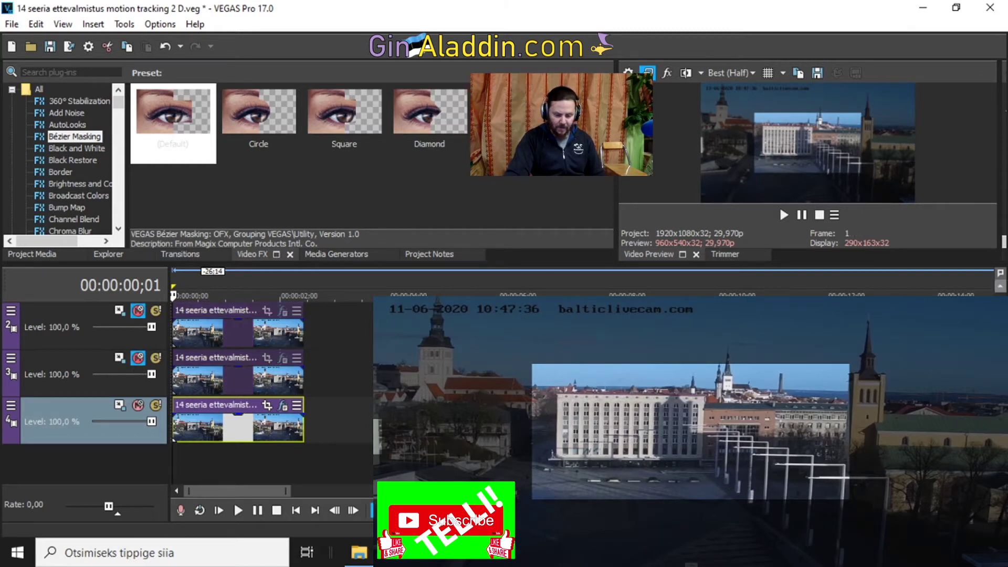
{"action": "scroll", "coordinate": [165, 311], "scroll_direction": "up", "scroll_amount": 1}
{"action": "left_click", "coordinate": [138, 311]}
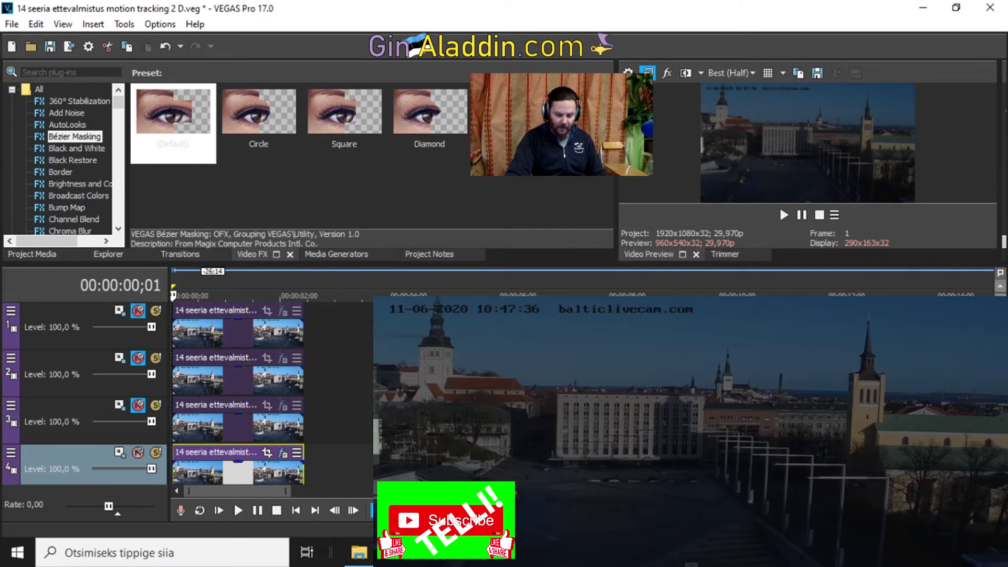
{"action": "scroll", "coordinate": [175, 423], "scroll_direction": "down", "scroll_amount": 1}
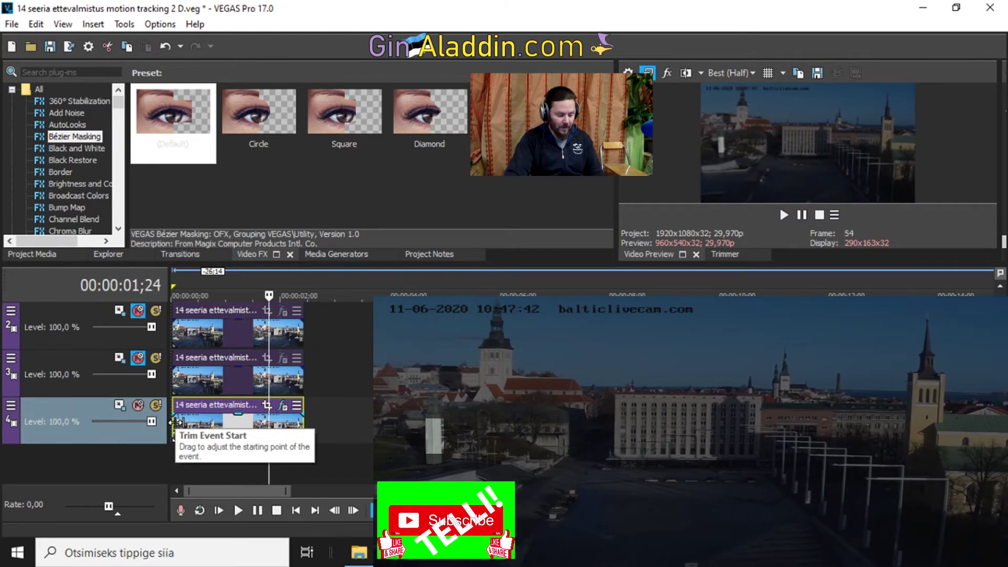
Step: Save the project and run the Add Text extension on the tracked clip with X and Y offsets of 0,00
{"action": "key", "text": "ctrl+s"}
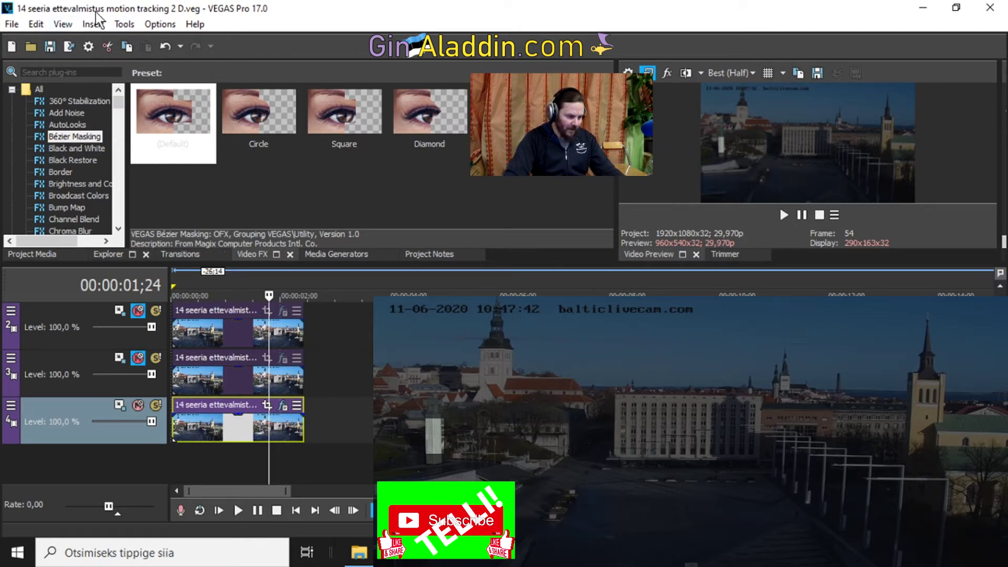
{"action": "left_click", "coordinate": [121, 24]}
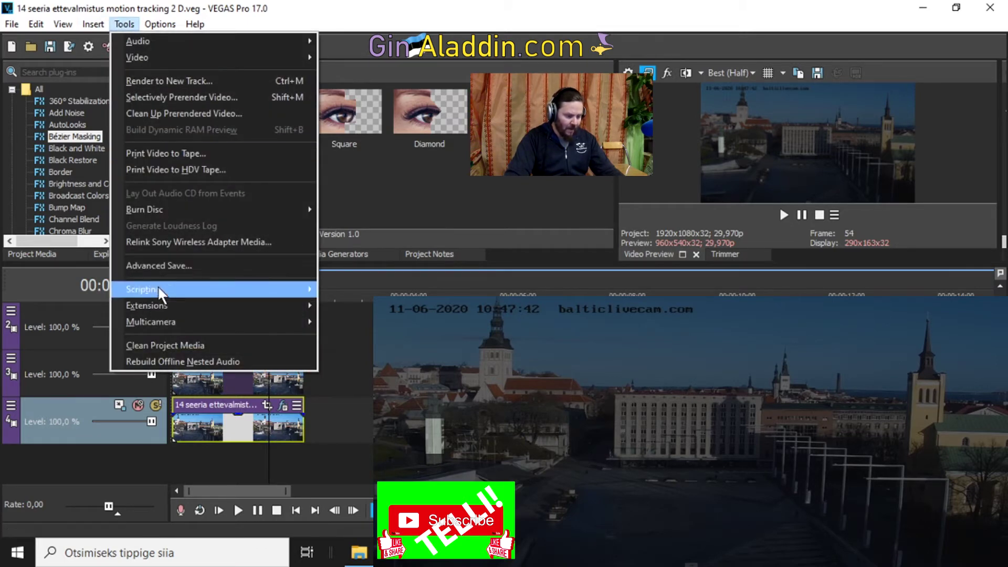
{"action": "mouse_move", "coordinate": [165, 304]}
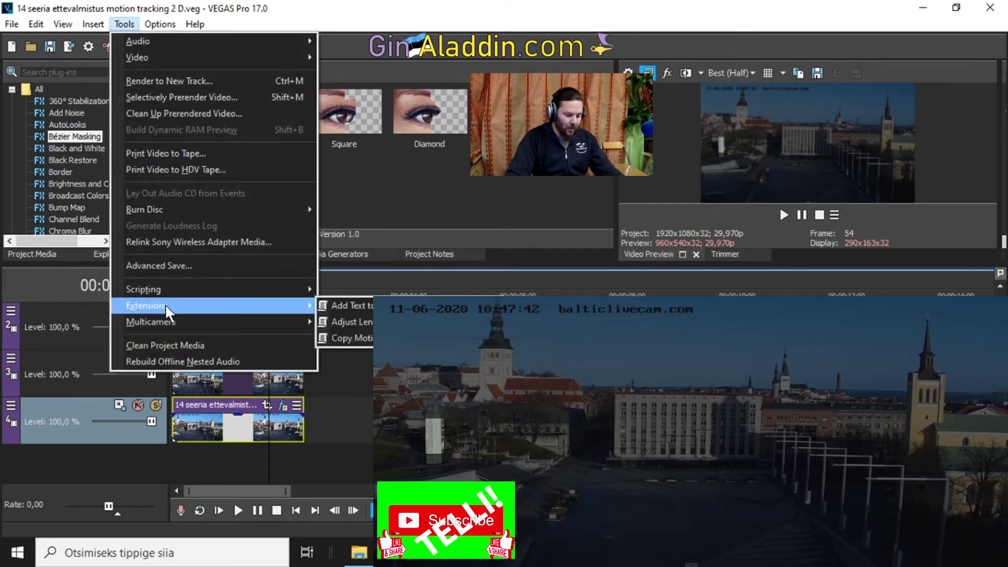
{"action": "left_click", "coordinate": [373, 308]}
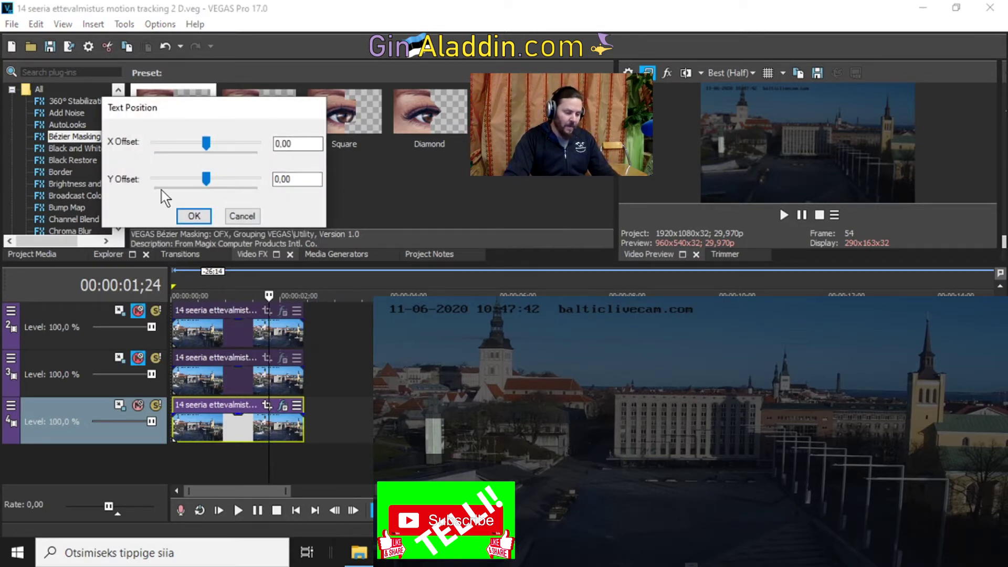
{"action": "left_click", "coordinate": [195, 216]}
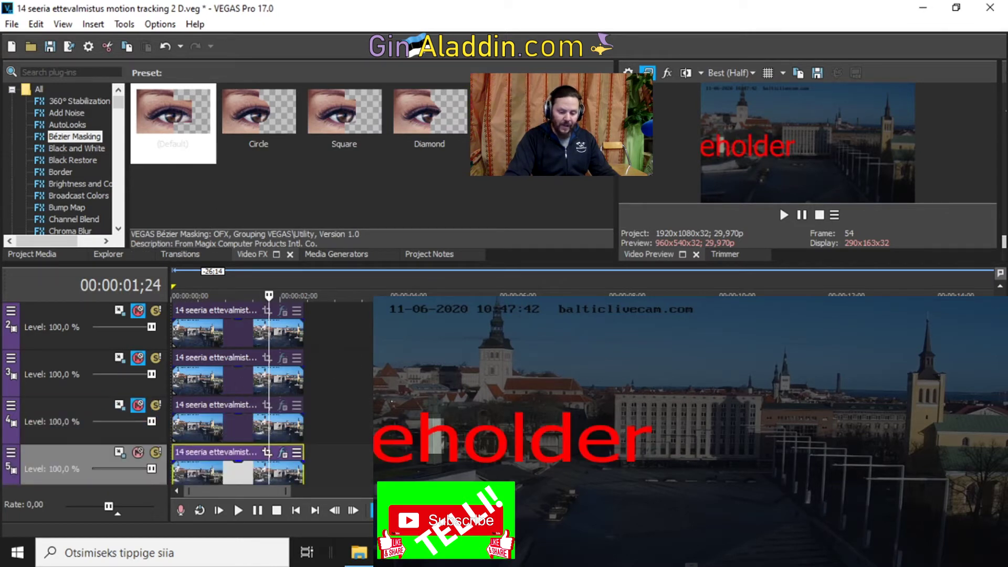
Step: Open the generated media settings of the new title event on track 1 and clear its placeholder text
{"action": "left_click", "coordinate": [1001, 287]}
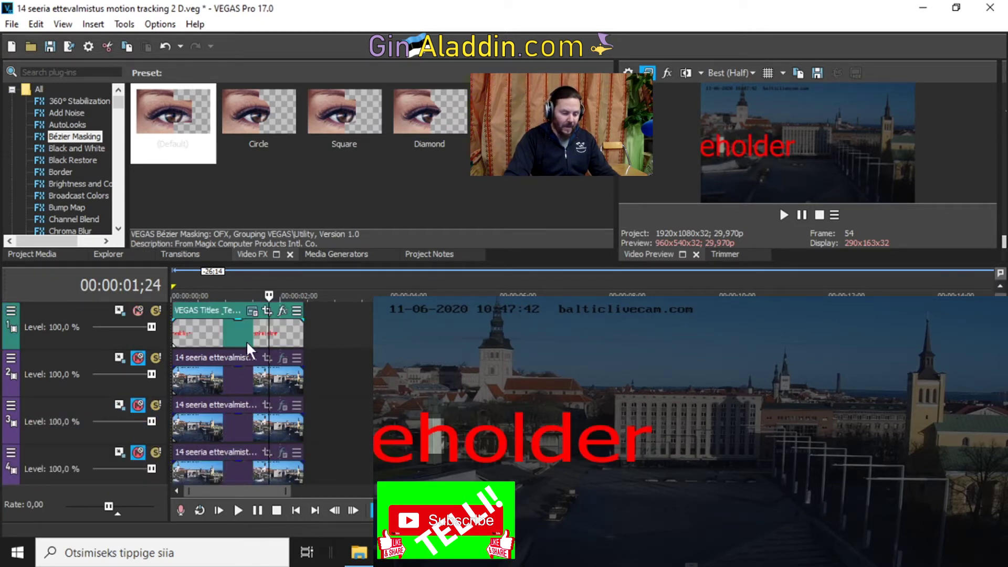
{"action": "left_click", "coordinate": [252, 313]}
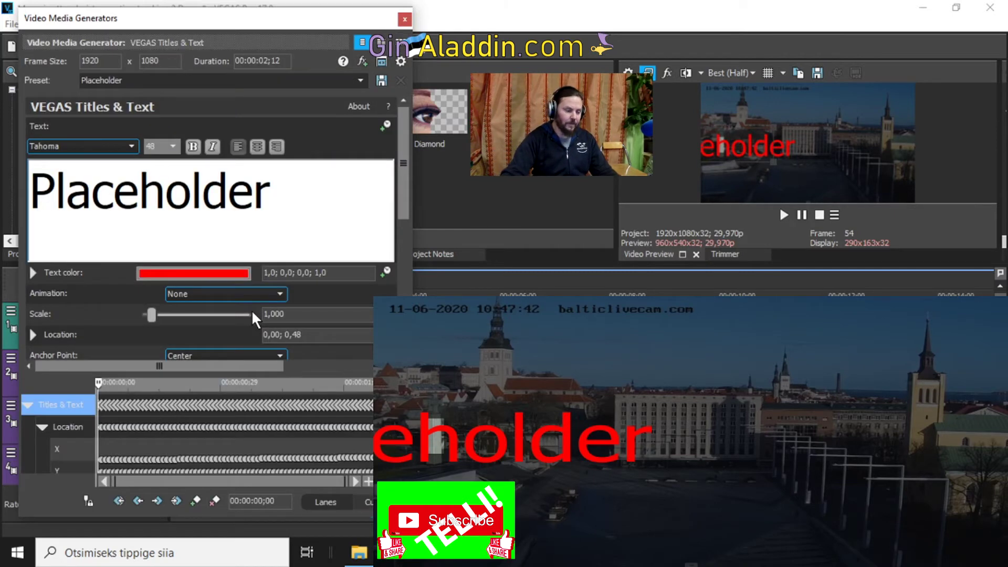
{"action": "left_click", "coordinate": [265, 199]}
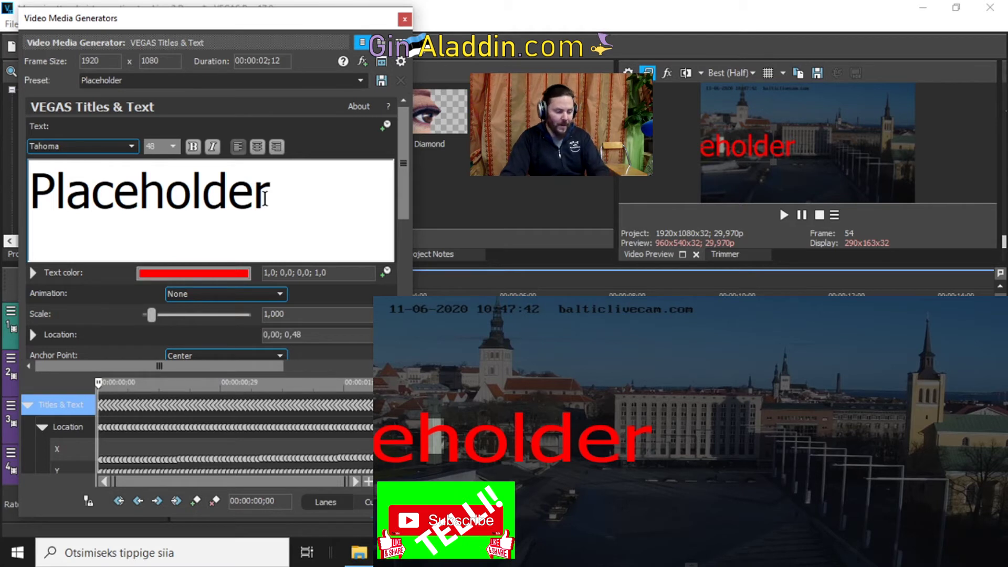
{"action": "key", "text": "BackSpace"}
{"action": "key", "text": "BackSpace"}
{"action": "key", "text": "BackSpace"}
{"action": "key", "text": "BackSpace"}
{"action": "key", "text": "BackSpace"}
{"action": "key", "text": "BackSpace"}
{"action": "key", "text": "BackSpace"}
{"action": "key", "text": "BackSpace"}
{"action": "key", "text": "BackSpace"}
{"action": "key", "text": "BackSpace"}
{"action": "key", "text": "BackSpace"}
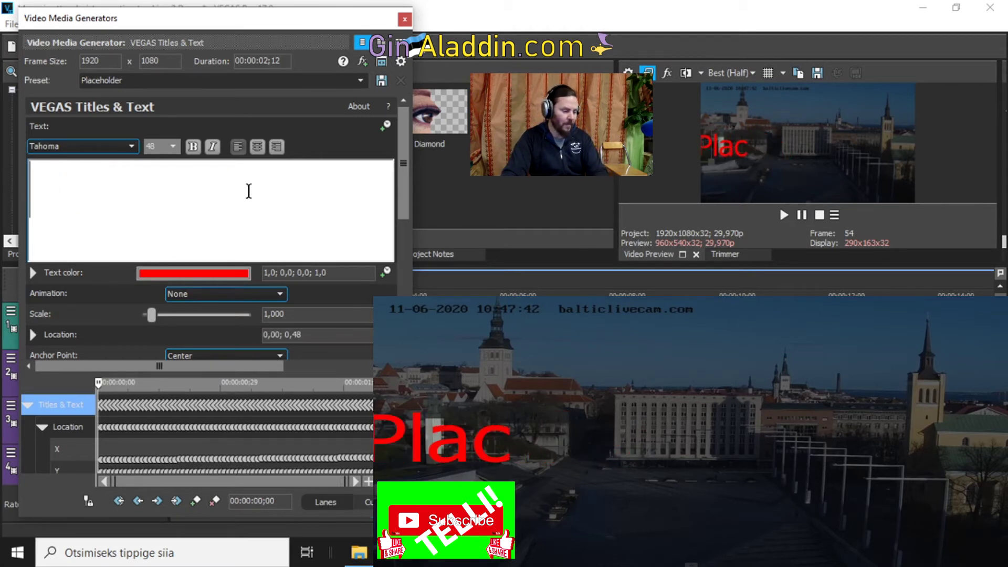
Step: Set the title's font size to 12 and enter "Vabaduse sammas" in bold on two lines
{"action": "left_click", "coordinate": [172, 147]}
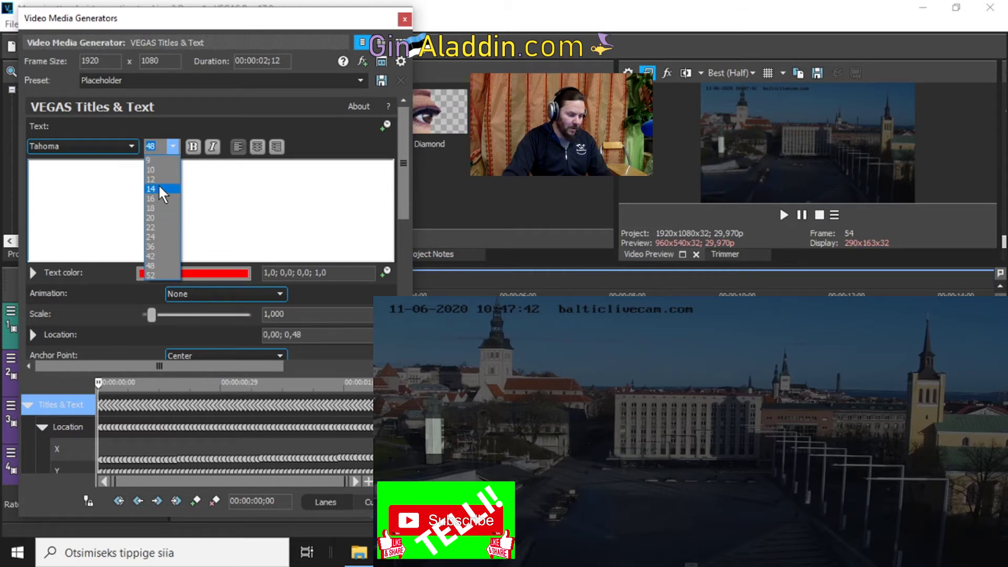
{"action": "left_click", "coordinate": [158, 177]}
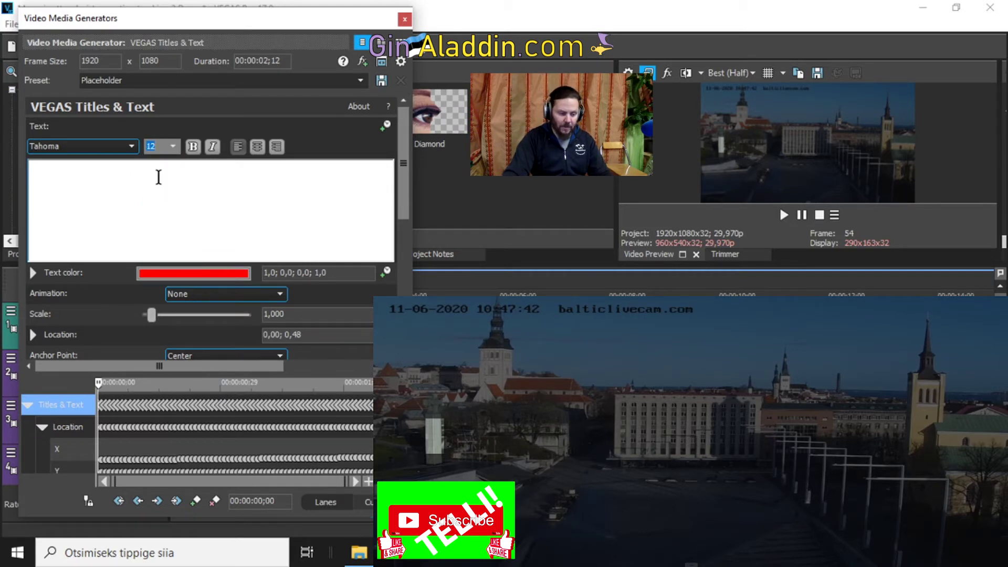
{"action": "left_click", "coordinate": [123, 184]}
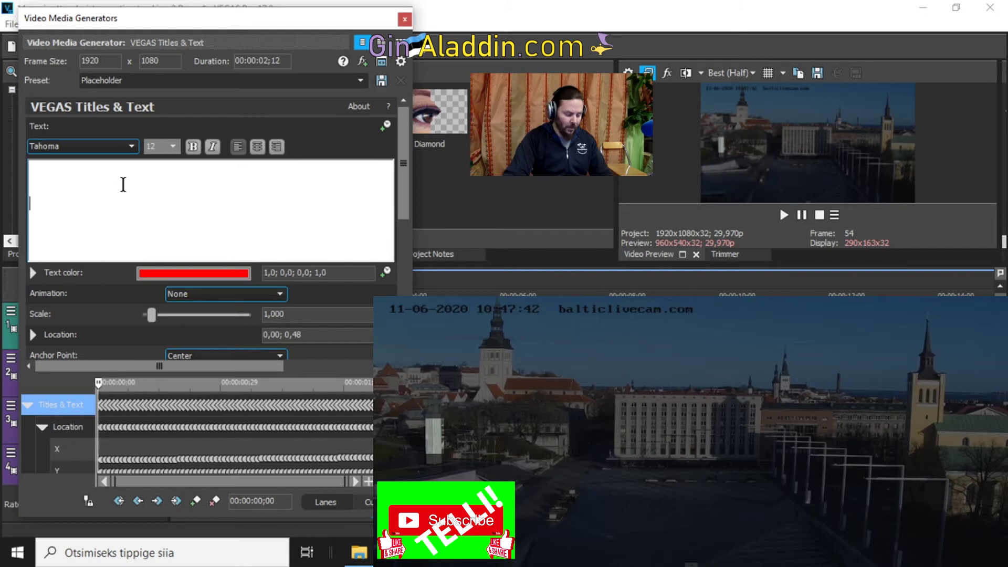
{"action": "type", "text": "ba"}
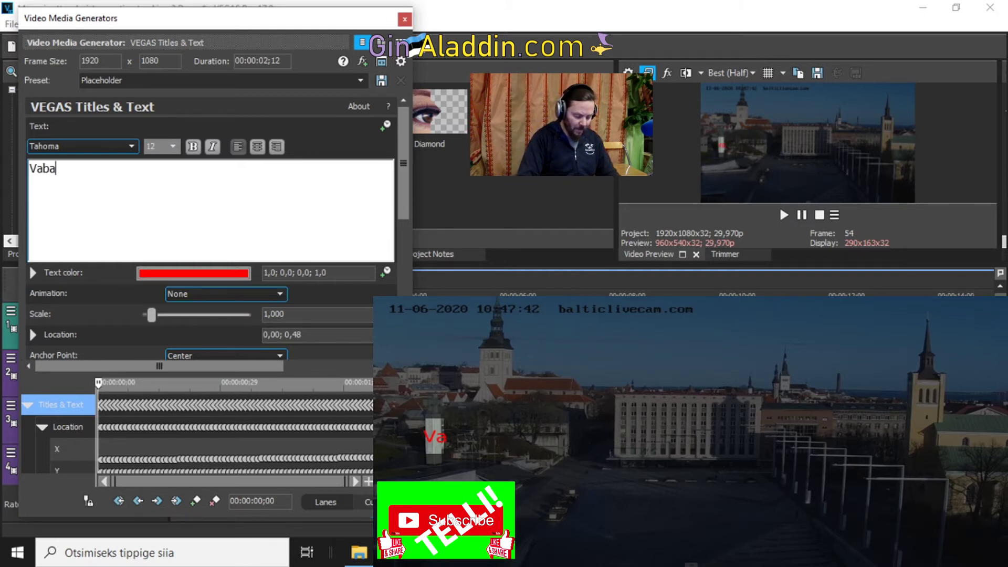
{"action": "type", "text": "dus"}
{"action": "key", "text": "ctrl+a"}
{"action": "key", "text": "Return"}
{"action": "key", "text": "BackSpace"}
{"action": "type", "text": "Va"}
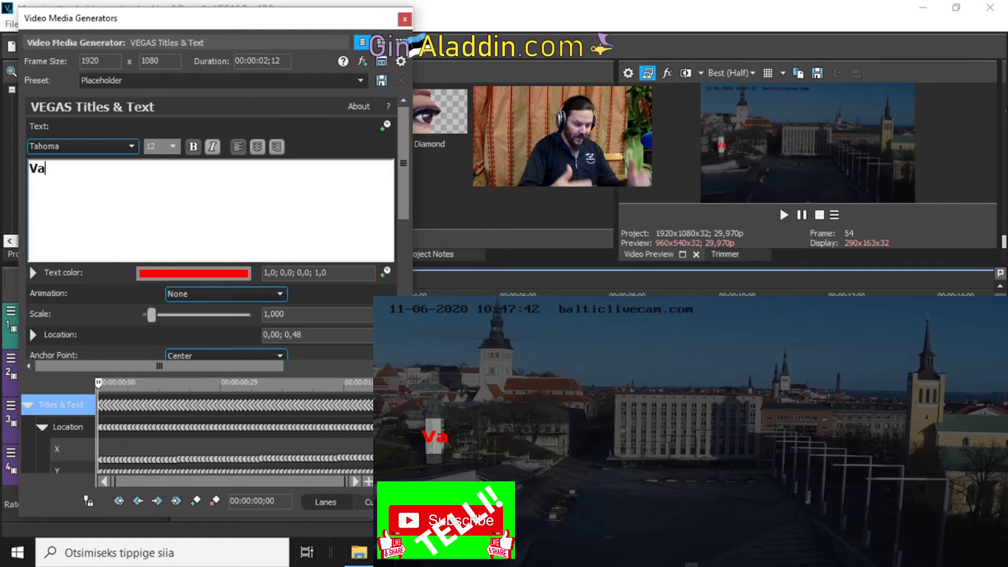
{"action": "type", "text": "baduse"}
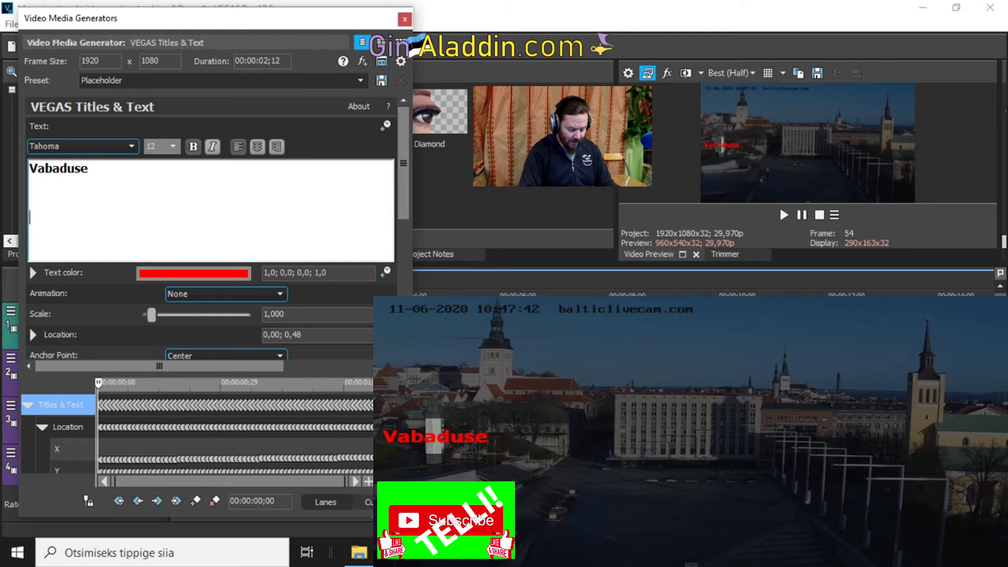
{"action": "key", "text": "Return"}
{"action": "type", "text": "sammas"}
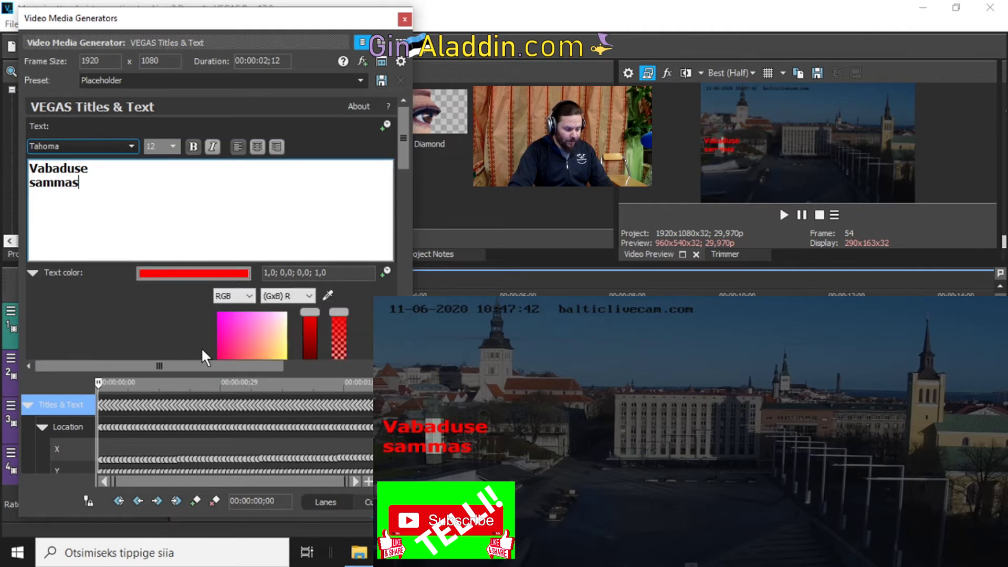
Step: Change the title's text color to near-white (1,0; 0,94; 1,0) and reduce the whole text's font size to 8
{"action": "left_click_drag", "start_coordinate": [285, 318], "coordinate": [283, 311]}
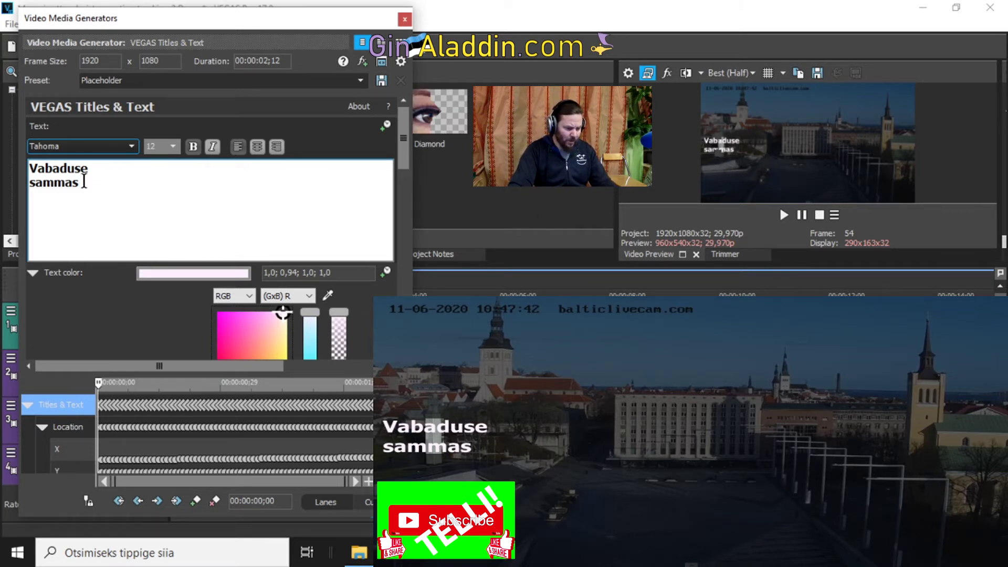
{"action": "left_click_drag", "start_coordinate": [82, 184], "coordinate": [31, 169]}
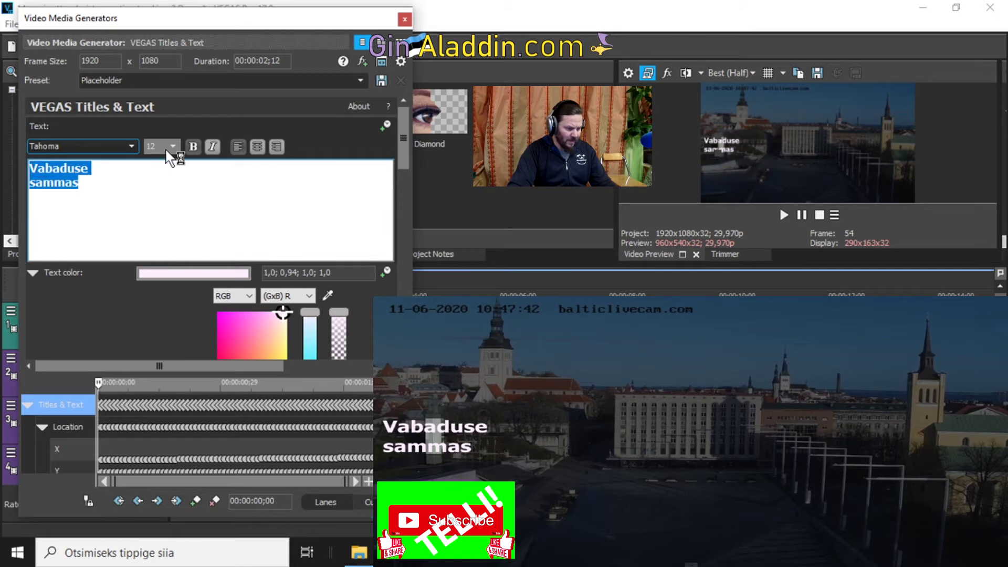
{"action": "left_click", "coordinate": [173, 147]}
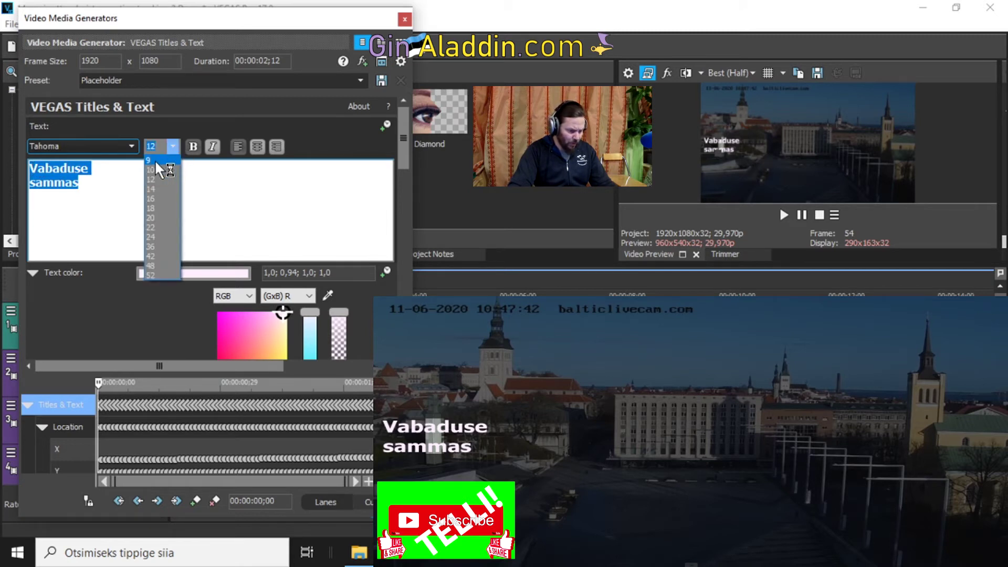
{"action": "left_click", "coordinate": [154, 160]}
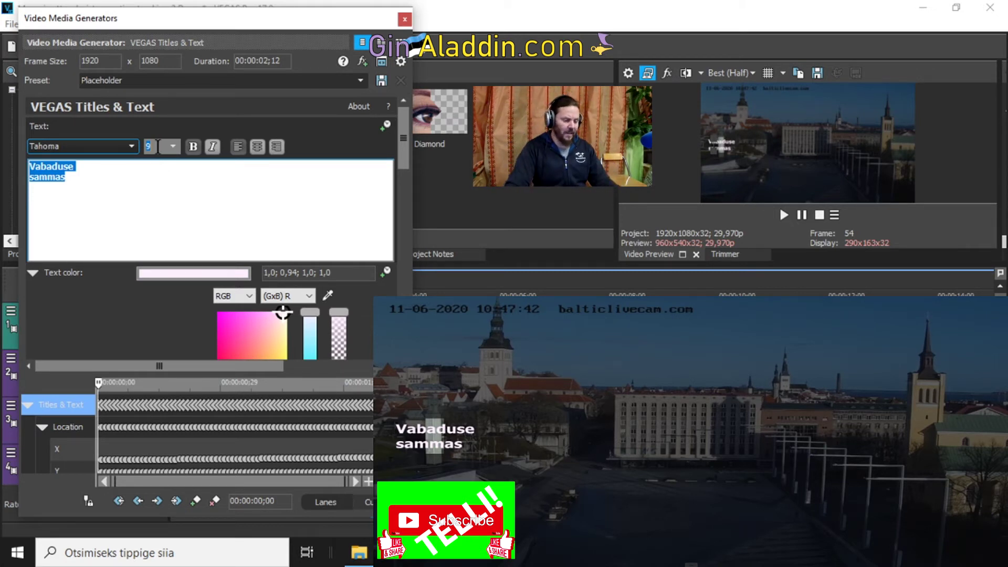
{"action": "key", "text": "BackSpace"}
{"action": "type", "text": "8"}
{"action": "key", "text": "Return"}
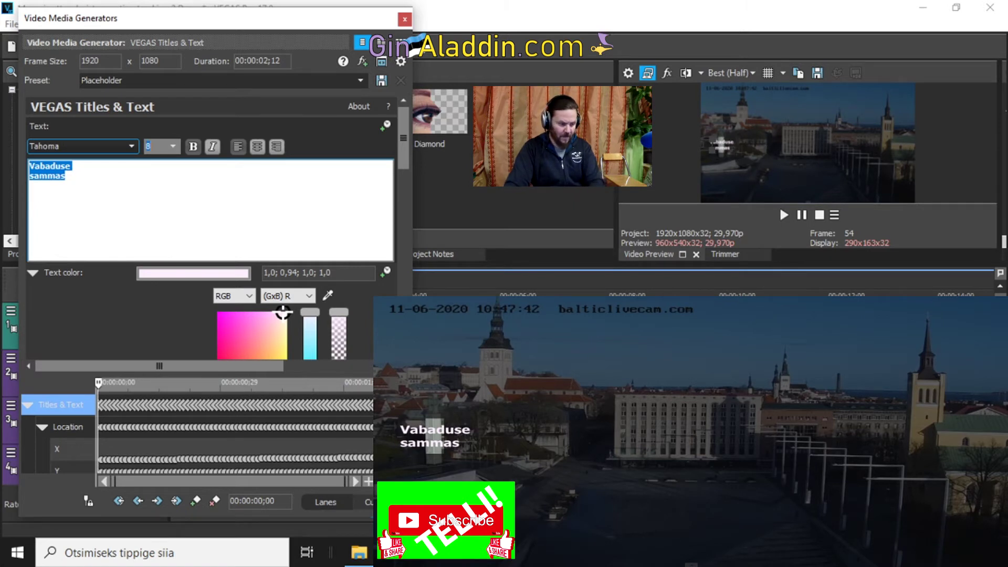
Step: Try the Center Left and Top Left anchor points for the title, and set the anchor point to Bottom Left
{"action": "left_click_drag", "start_coordinate": [402, 168], "coordinate": [403, 283]}
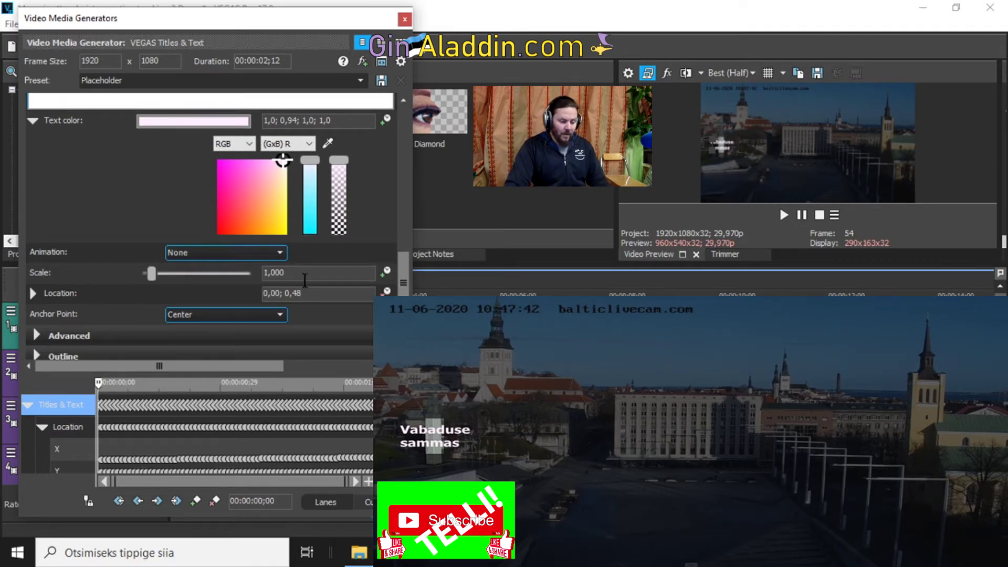
{"action": "scroll", "coordinate": [407, 289], "scroll_direction": "down", "scroll_amount": 1}
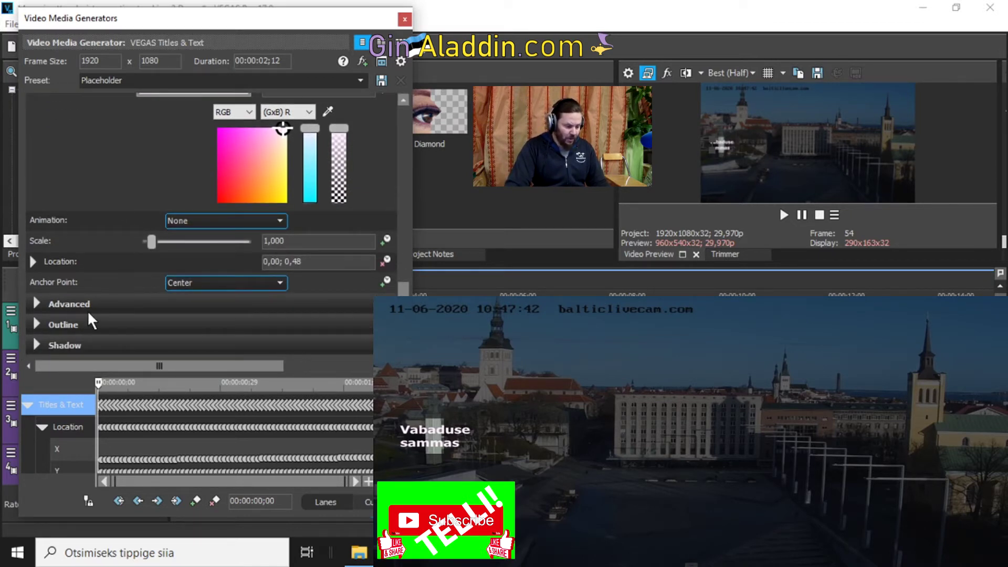
{"action": "left_click", "coordinate": [277, 282]}
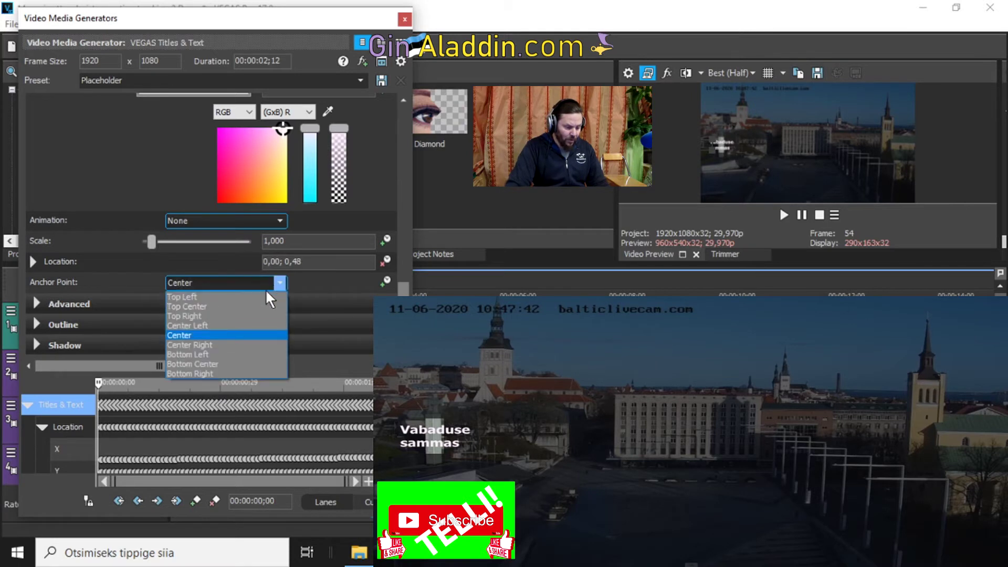
{"action": "left_click", "coordinate": [205, 327]}
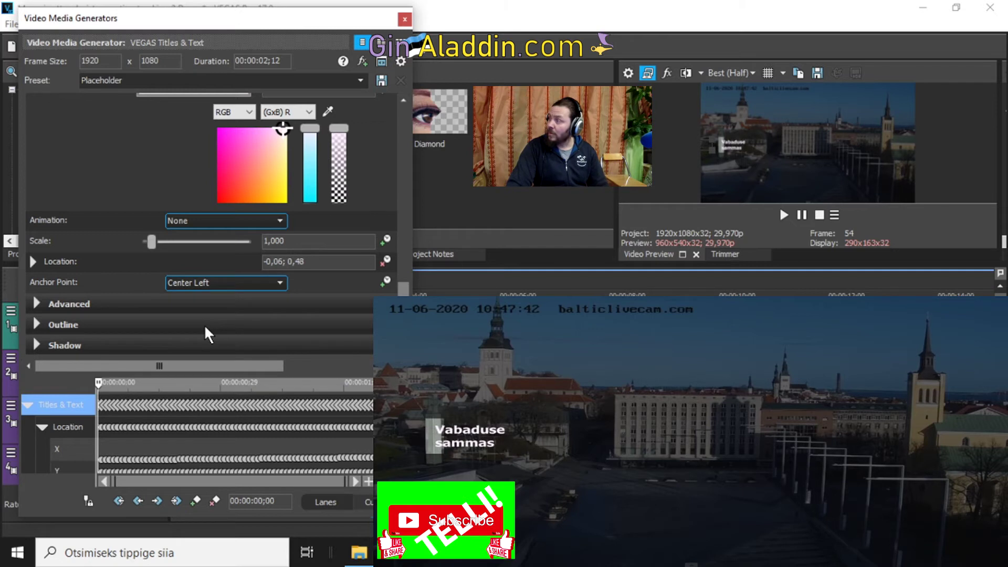
{"action": "left_click", "coordinate": [279, 283]}
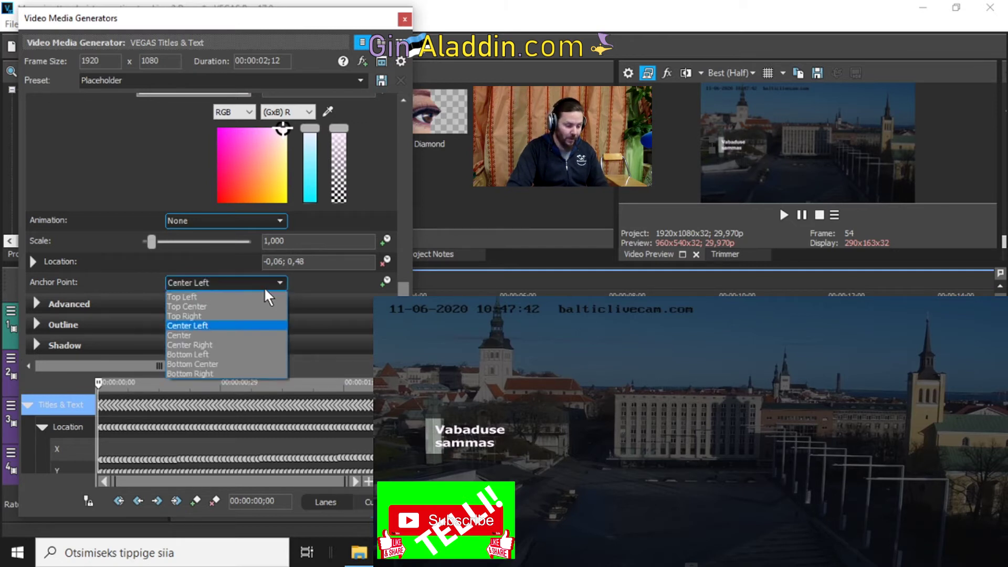
{"action": "left_click", "coordinate": [200, 297]}
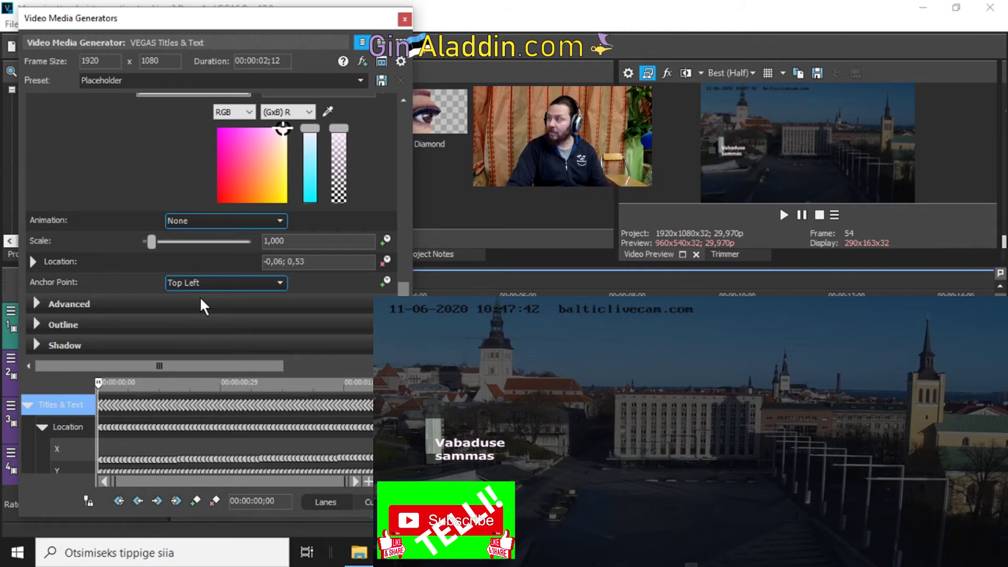
{"action": "left_click", "coordinate": [273, 281]}
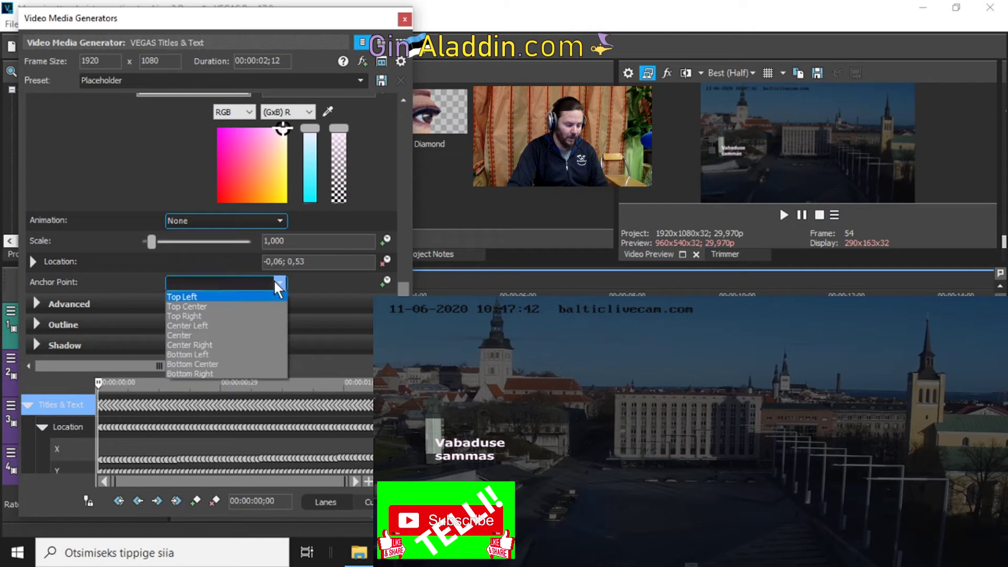
{"action": "left_click", "coordinate": [207, 354]}
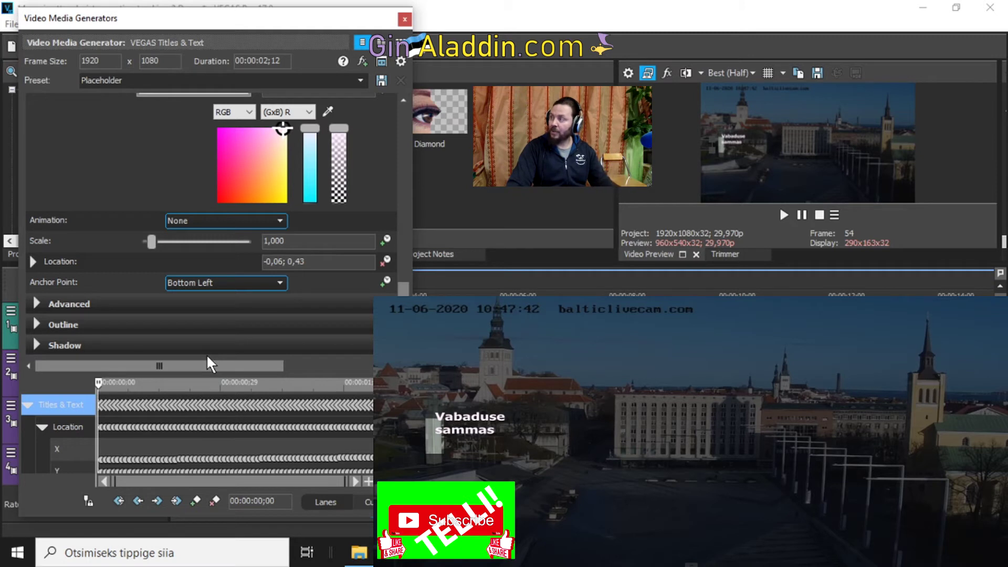
Step: Set the title's anchor point to Center and give its text an outline about 6,190 wide
{"action": "left_click", "coordinate": [279, 284]}
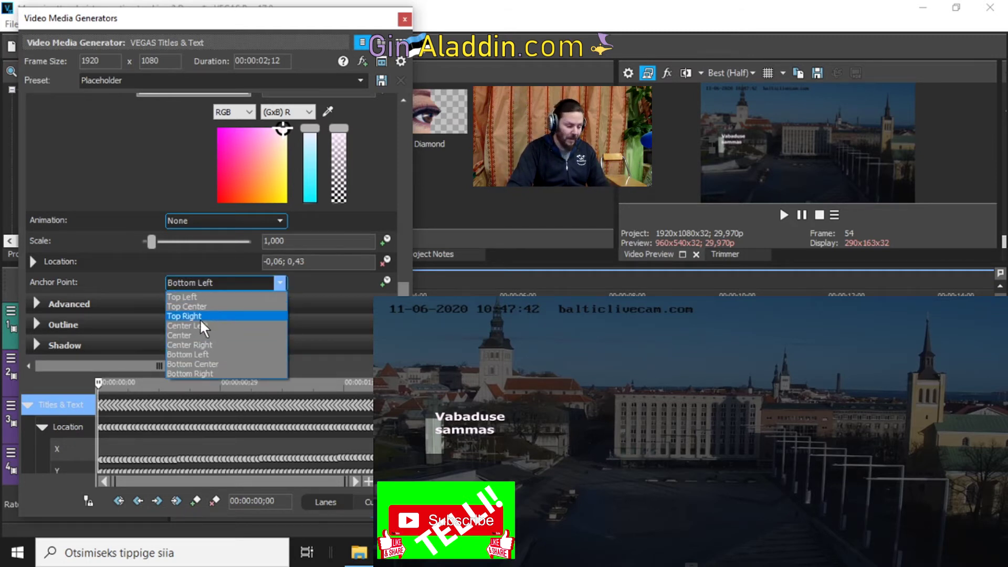
{"action": "left_click", "coordinate": [184, 335]}
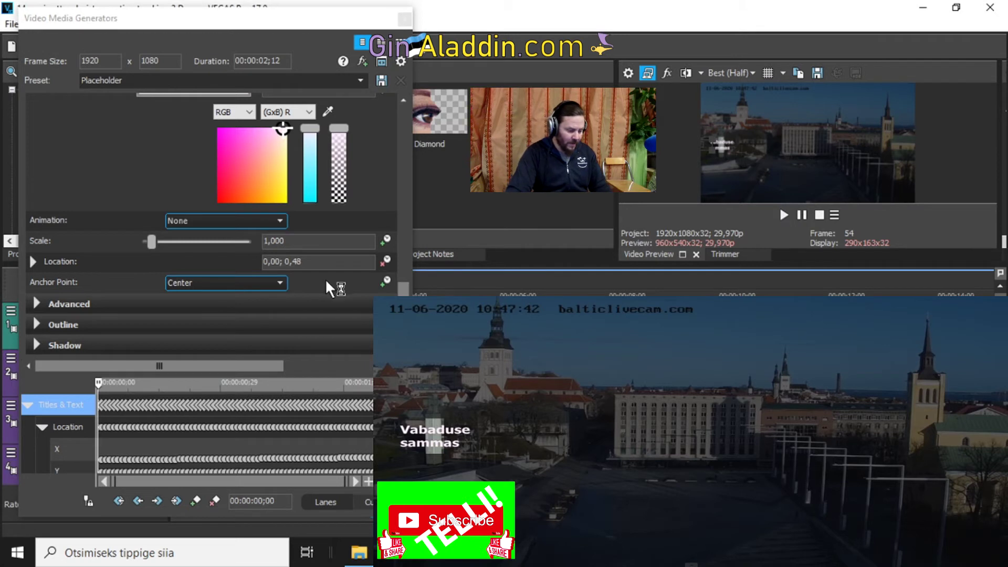
{"action": "left_click", "coordinate": [37, 323]}
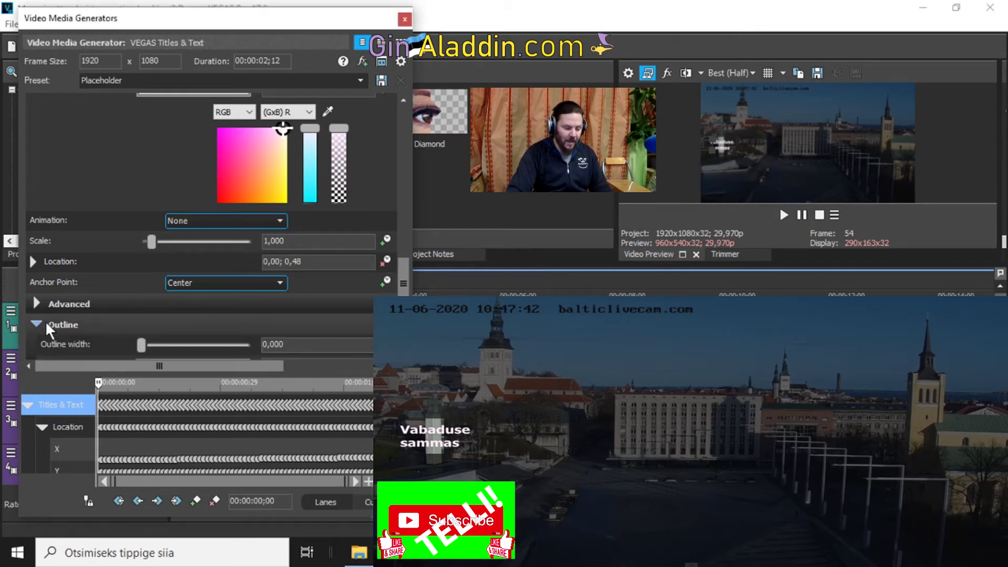
{"action": "scroll", "coordinate": [210, 252], "scroll_direction": "down", "scroll_amount": 1}
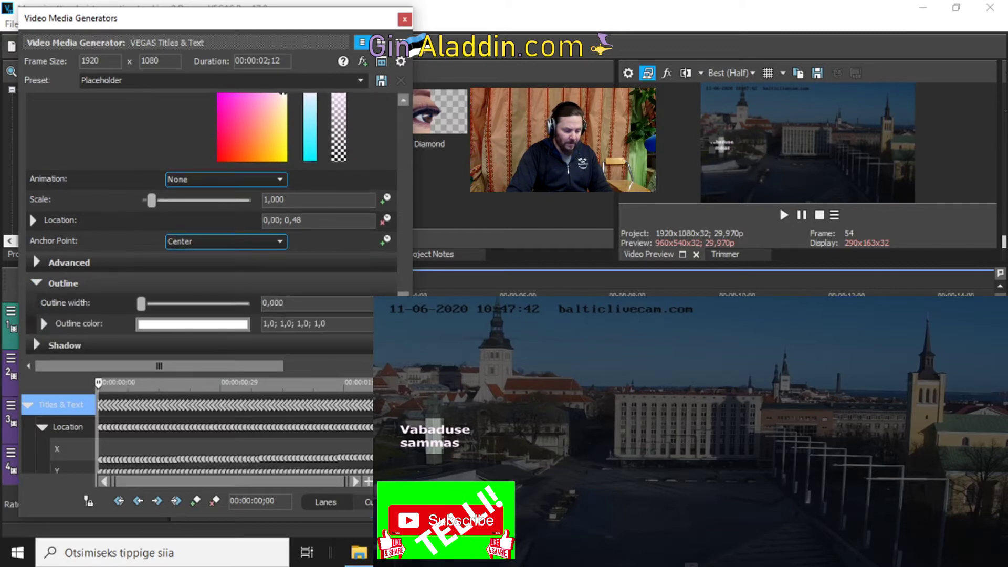
{"action": "left_click_drag", "start_coordinate": [201, 304], "coordinate": [207, 303]}
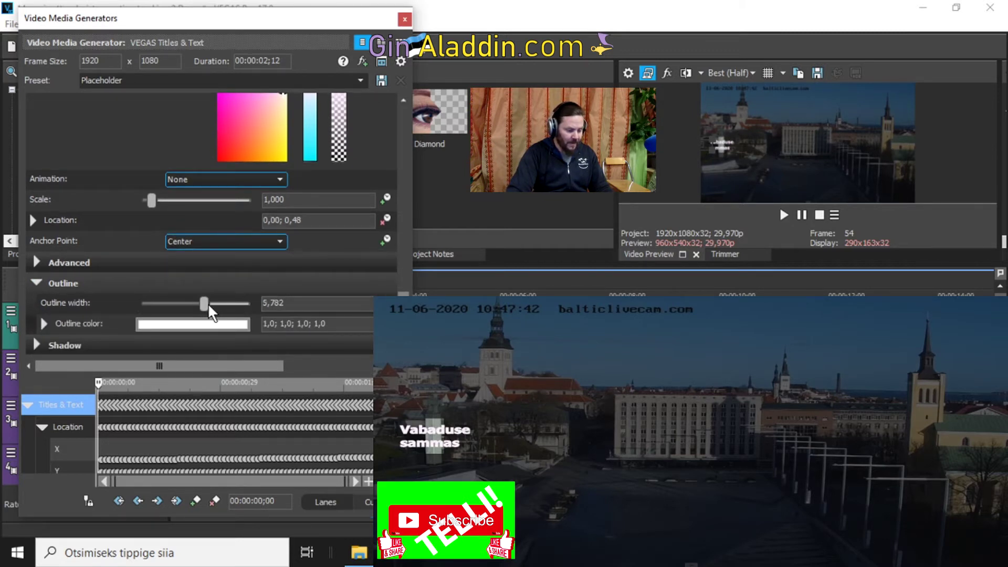
Step: Change the outline color to near-black (0,02; 0,01; 0,09; 1,0) and widen the outline to about 8,435
{"action": "left_click", "coordinate": [45, 323]}
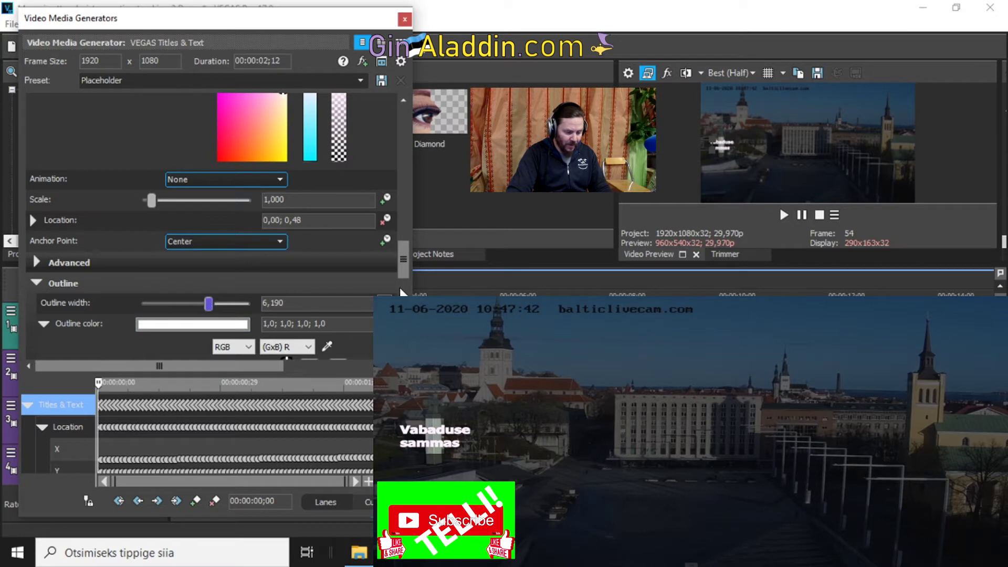
{"action": "scroll", "coordinate": [407, 281], "scroll_direction": "down", "scroll_amount": 3}
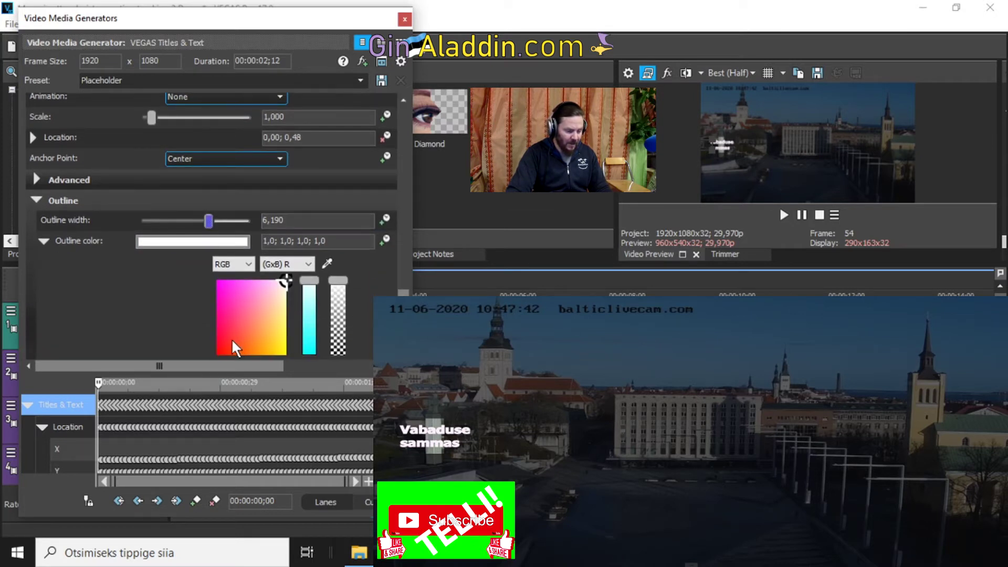
{"action": "left_click", "coordinate": [217, 349]}
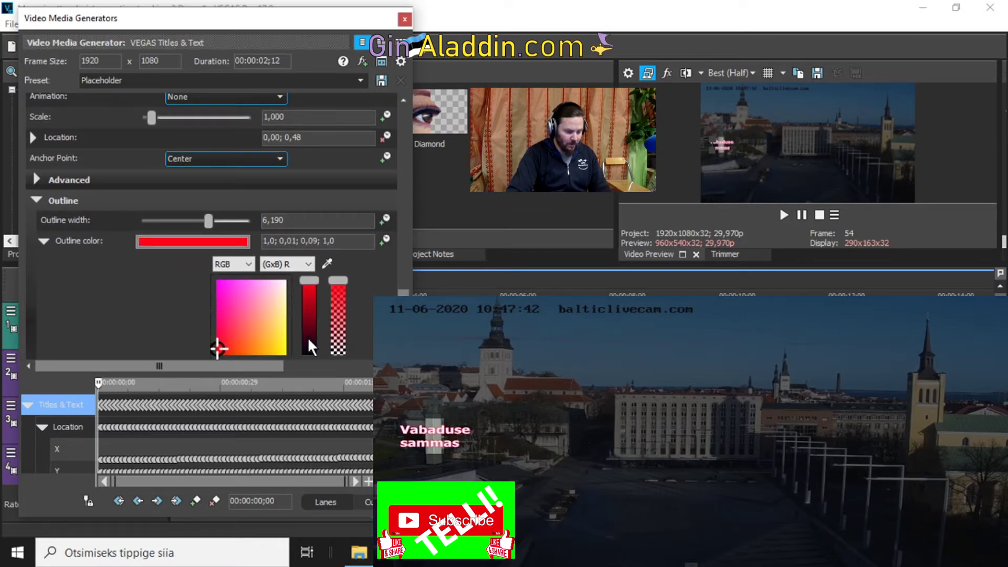
{"action": "left_click_drag", "start_coordinate": [313, 279], "coordinate": [314, 351]}
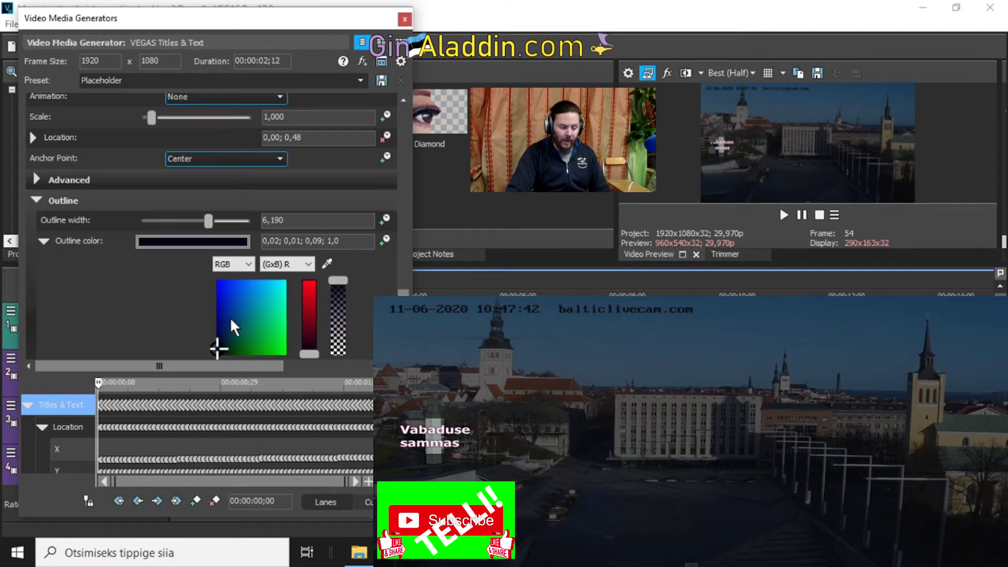
{"action": "left_click_drag", "start_coordinate": [208, 220], "coordinate": [236, 220]}
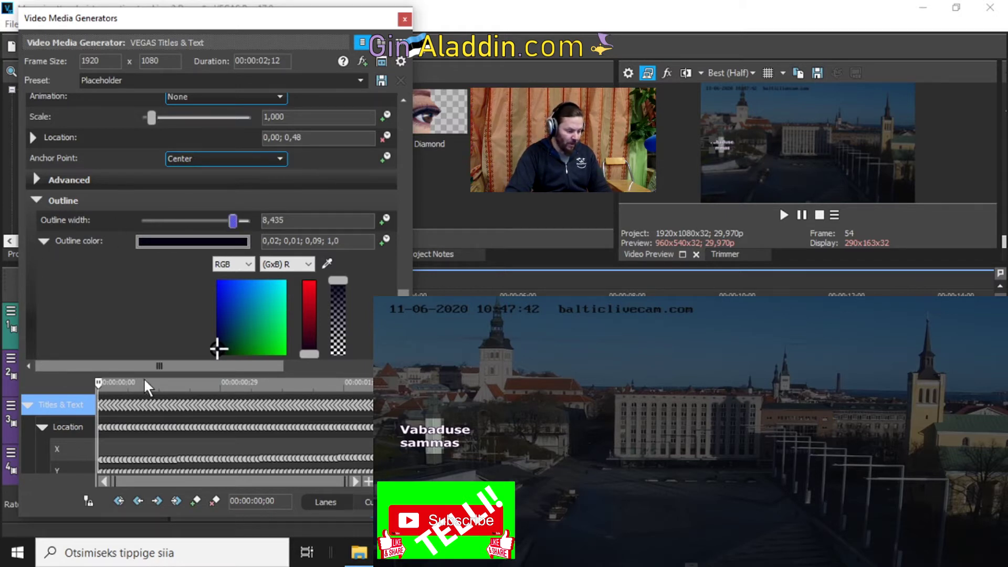
Step: Close the title's generated media settings and save the project
{"action": "scroll", "coordinate": [184, 347], "scroll_direction": "down", "scroll_amount": 1}
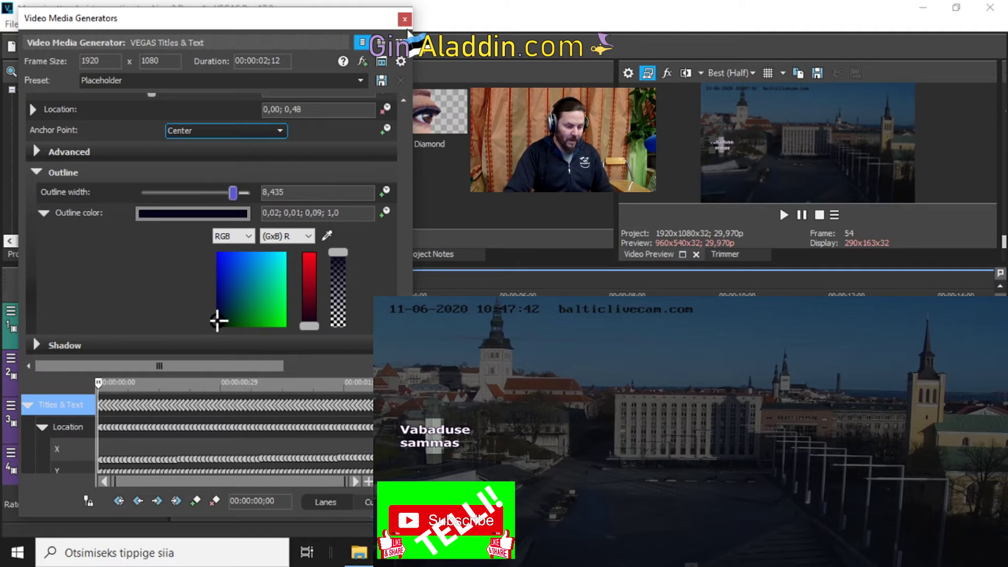
{"action": "left_click", "coordinate": [405, 20]}
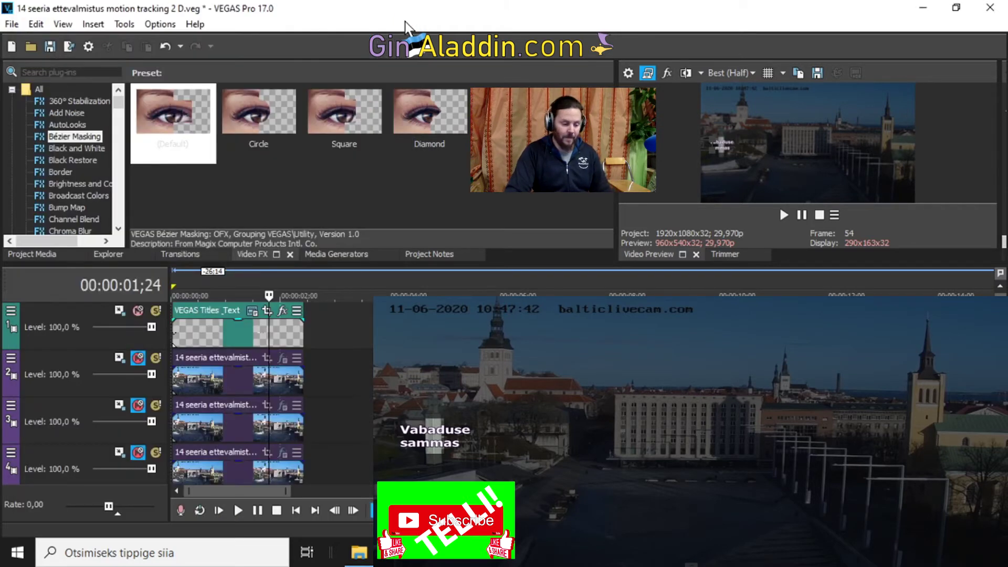
{"action": "key", "text": "ctrl+s"}
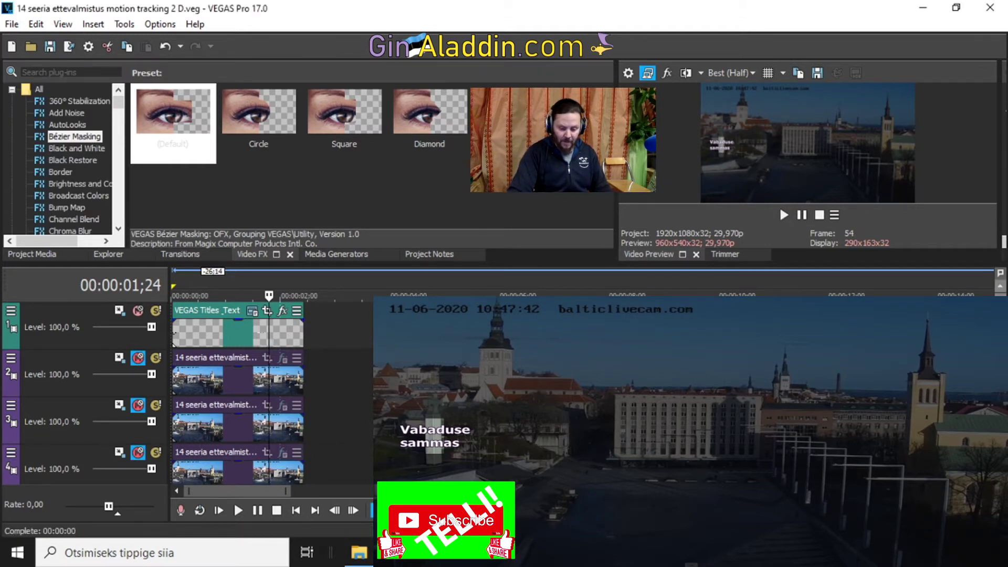
Step: Mute track 5, unmute track 4, and open the Bézier Masking settings of the clip on track 4
{"action": "scroll", "coordinate": [238, 394], "scroll_direction": "down", "scroll_amount": 2}
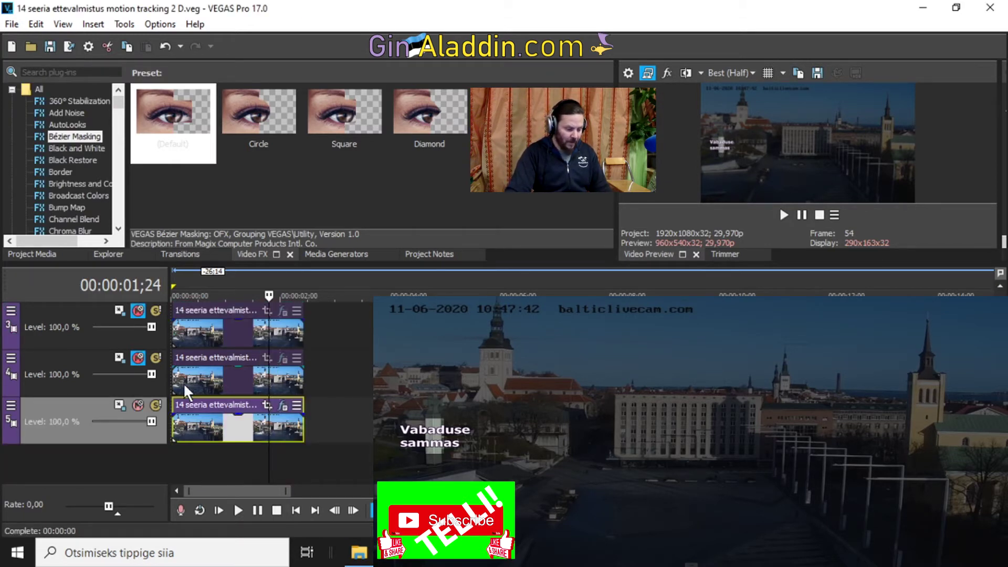
{"action": "left_click", "coordinate": [135, 405]}
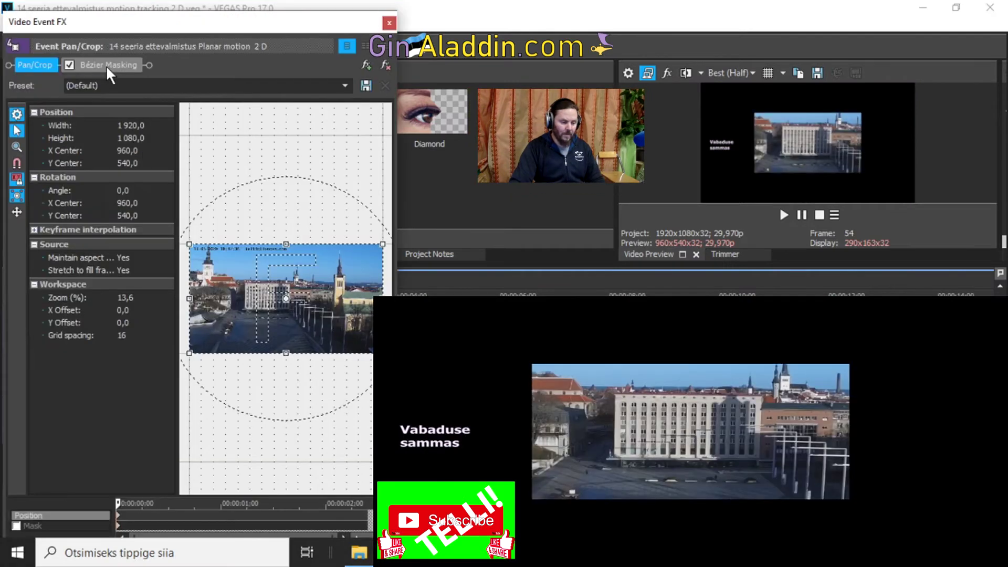
{"action": "left_click", "coordinate": [106, 65]}
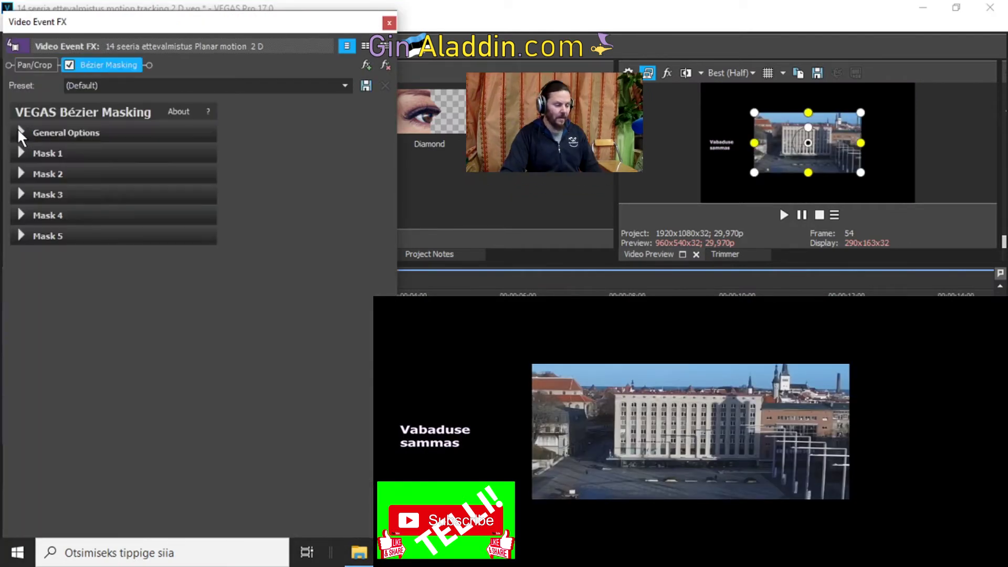
Step: Set the masking effect's Blend to about 0,388 in its general options
{"action": "left_click", "coordinate": [20, 129]}
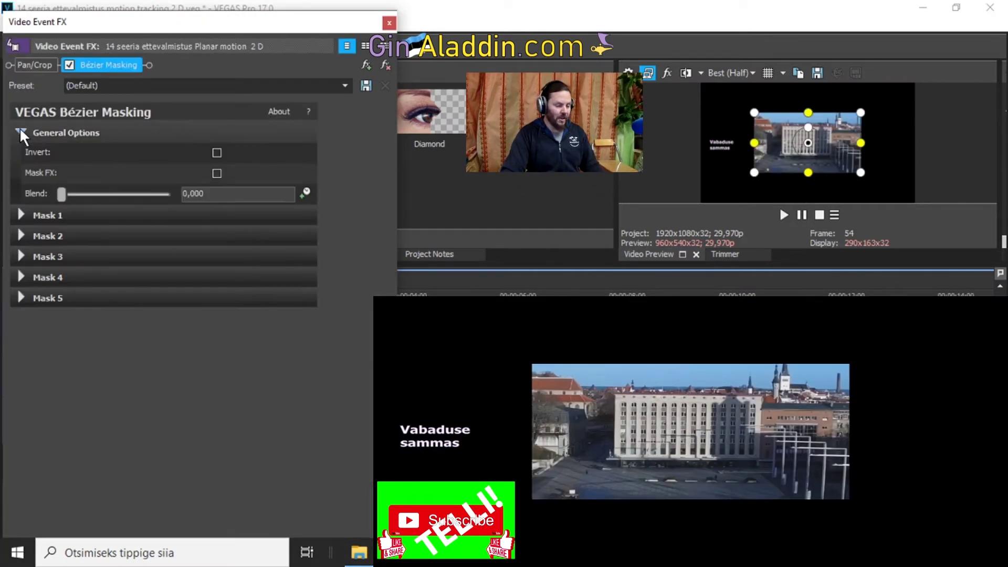
{"action": "left_click", "coordinate": [123, 196]}
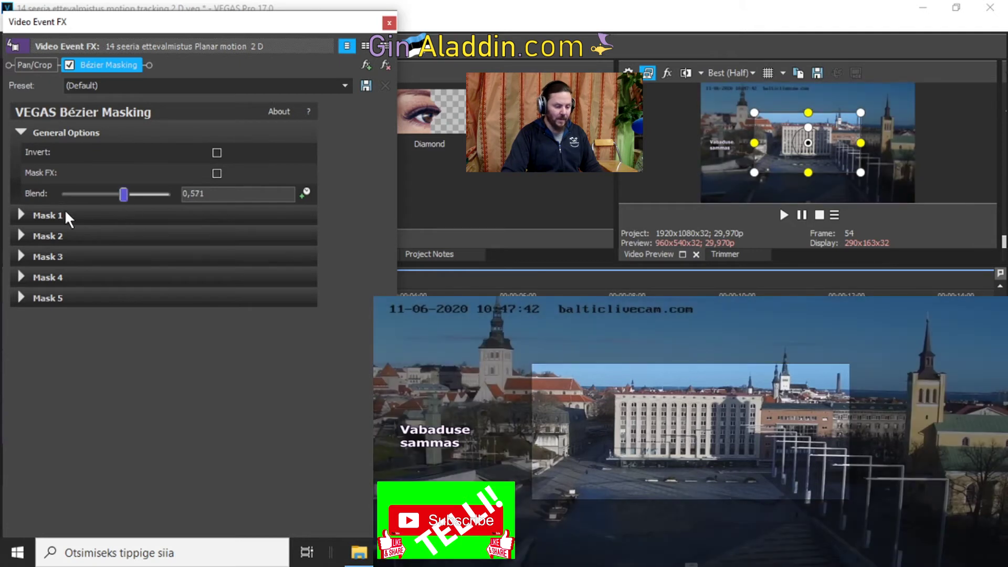
{"action": "left_click", "coordinate": [104, 194]}
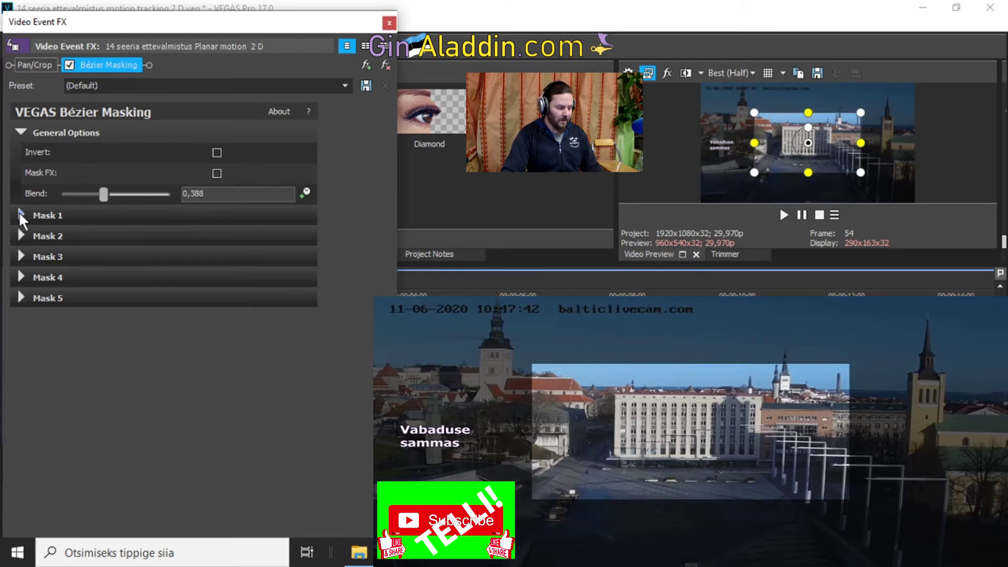
Step: Move the Mask 1 rectangle over the church tower, to a location of about 0,186; 0,755
{"action": "left_click", "coordinate": [21, 214]}
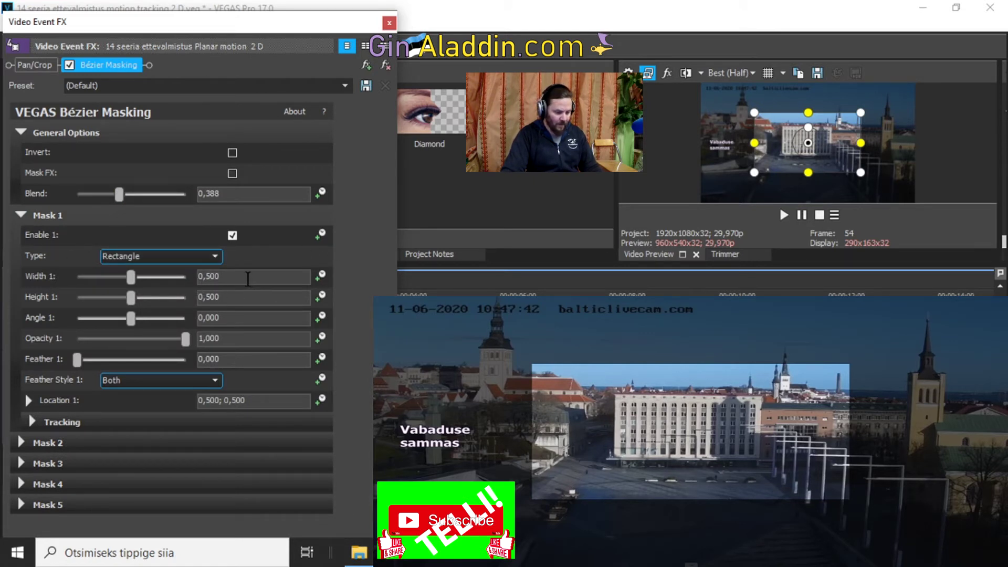
{"action": "left_click", "coordinate": [241, 277]}
{"action": "left_click", "coordinate": [785, 164]}
{"action": "left_click_drag", "start_coordinate": [786, 163], "coordinate": [714, 138]}
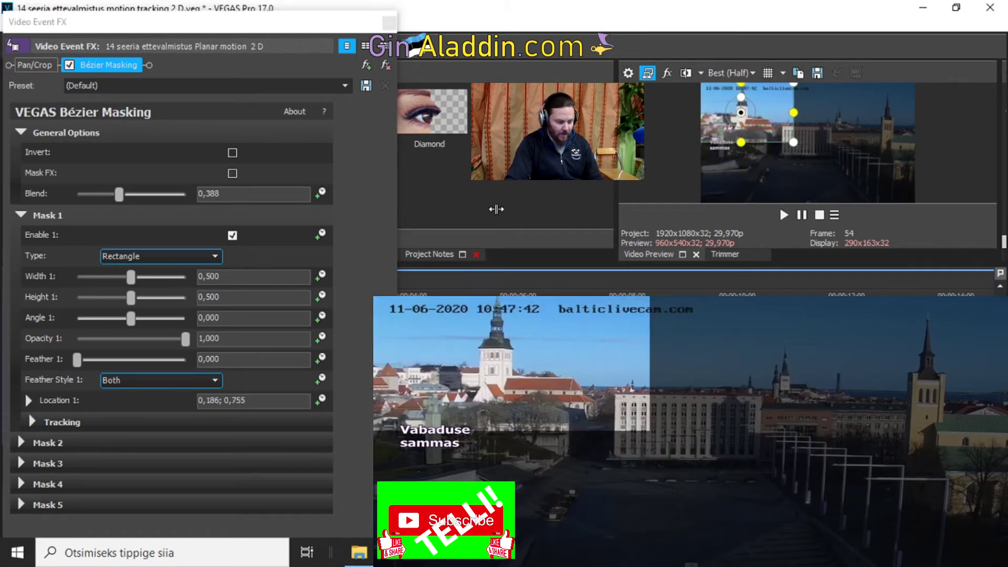
Step: Narrow Mask 1 to a width of 0,070
{"action": "left_click", "coordinate": [240, 281]}
{"action": "key", "text": "BackSpace"}
{"action": "key", "text": "BackSpace"}
{"action": "key", "text": "BackSpace"}
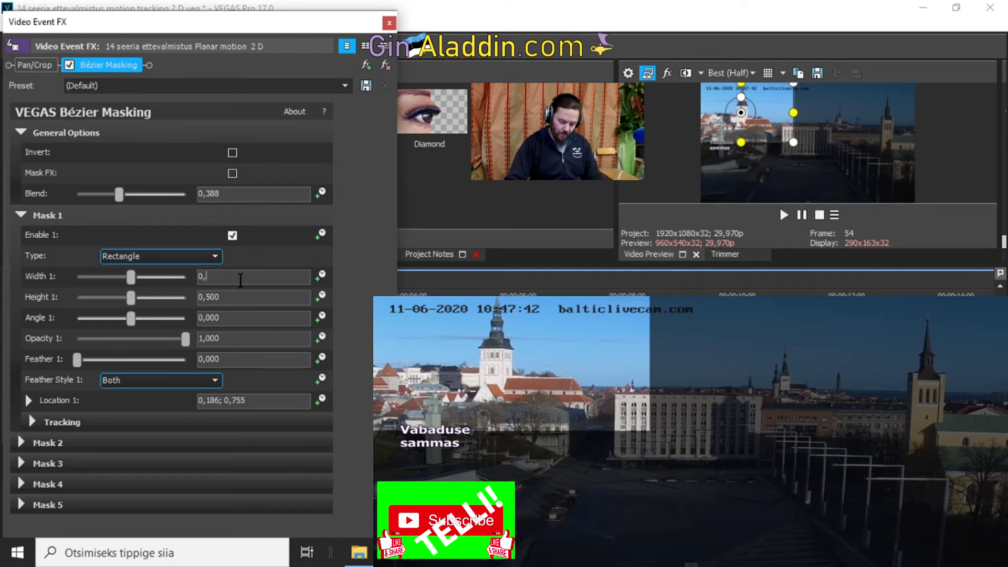
{"action": "type", "text": "07"}
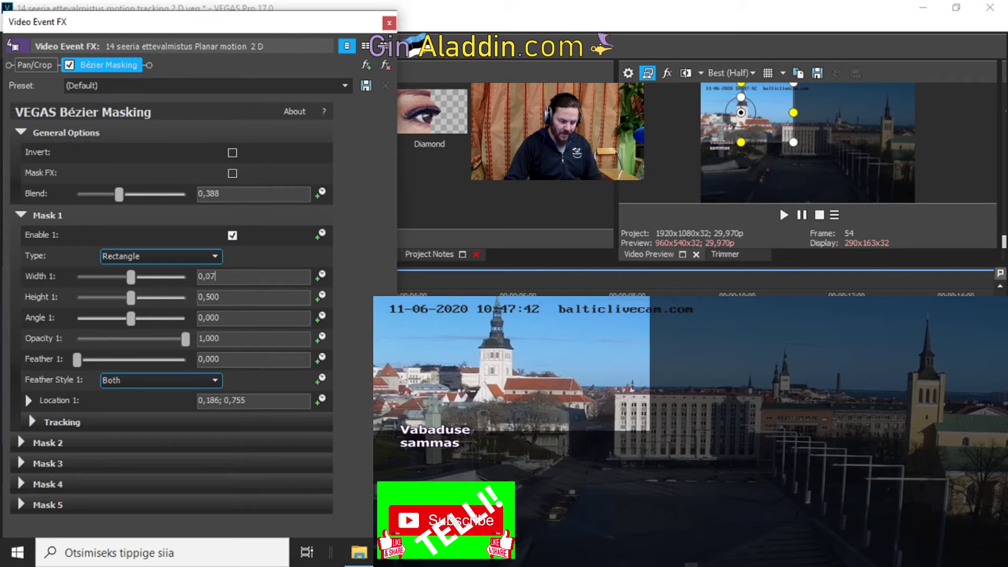
{"action": "key", "text": "Return"}
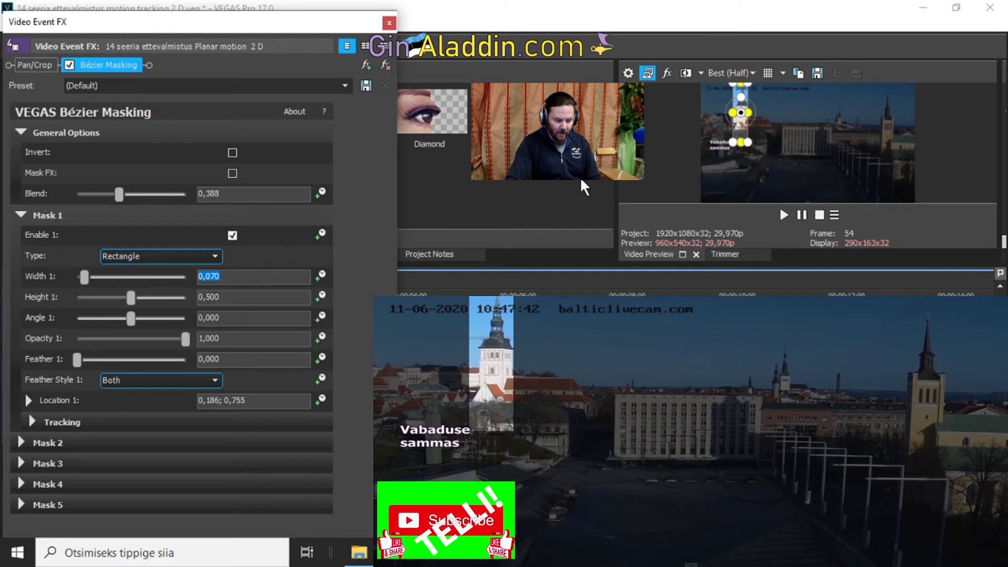
Step: Set the vertical location of Mask 1 to 0,780
{"action": "left_click", "coordinate": [258, 402]}
{"action": "key", "text": "BackSpace"}
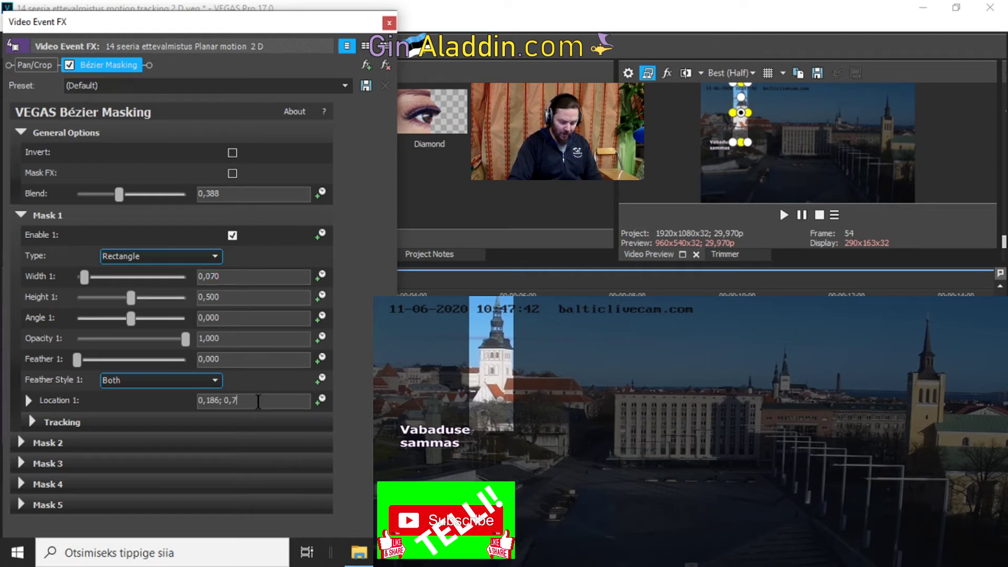
{"action": "type", "text": "80"}
{"action": "key", "text": "Return"}
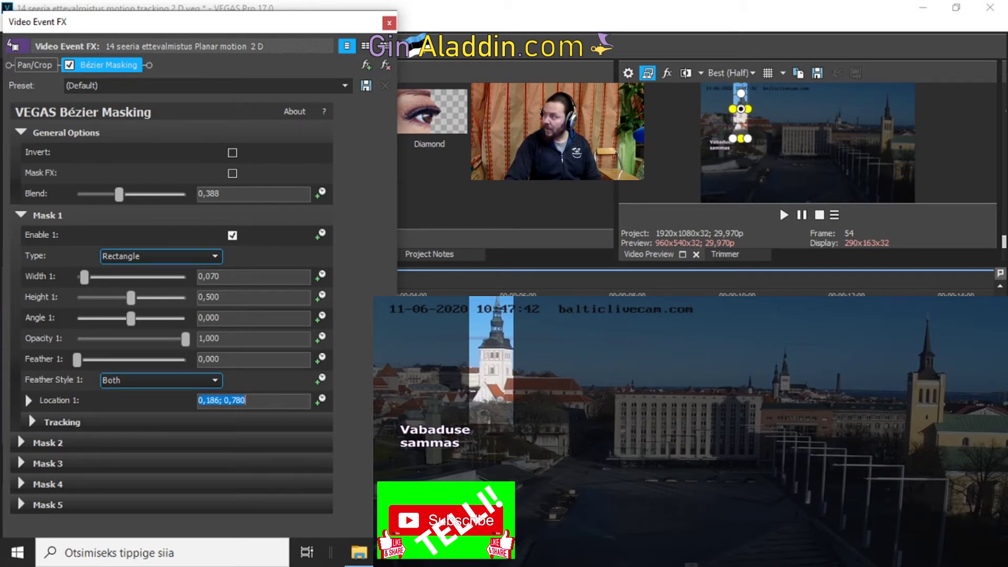
Step: Try 0,200 as the horizontal location of Mask 1, and set it to 0,190
{"action": "left_click", "coordinate": [219, 402]}
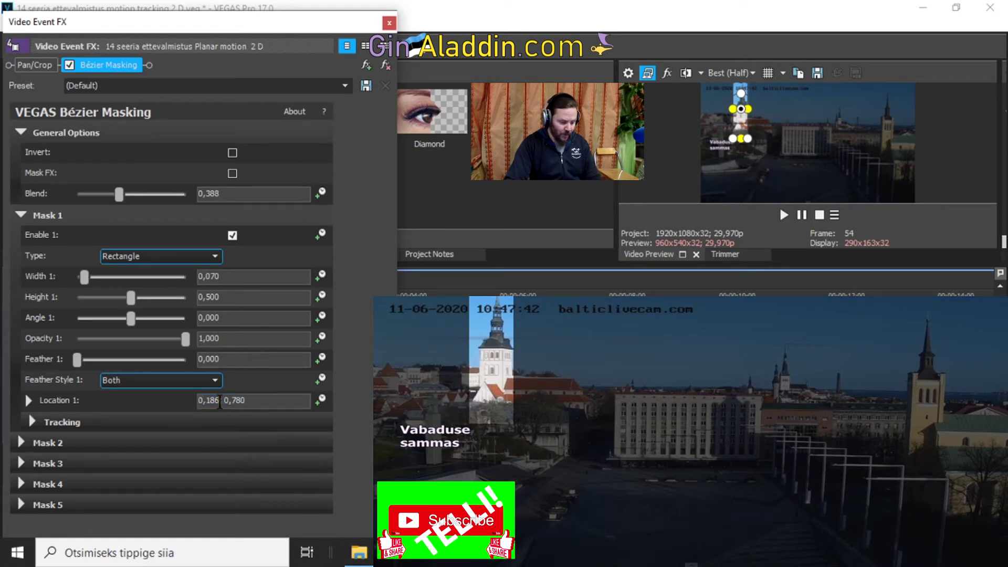
{"action": "key", "text": "BackSpace"}
{"action": "key", "text": "BackSpace"}
{"action": "key", "text": "BackSpace"}
{"action": "type", "text": "200"}
{"action": "key", "text": "Return"}
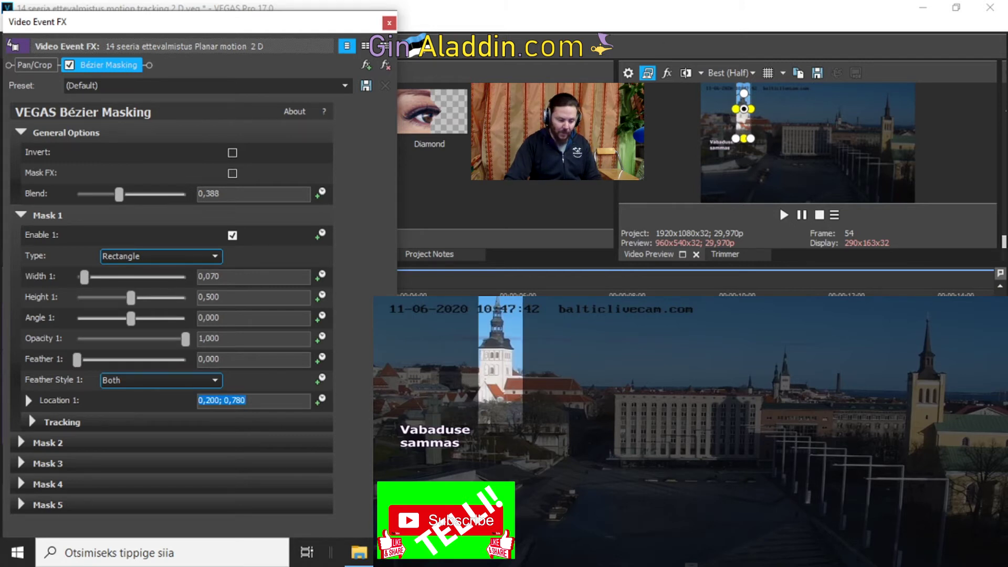
{"action": "left_click", "coordinate": [219, 401]}
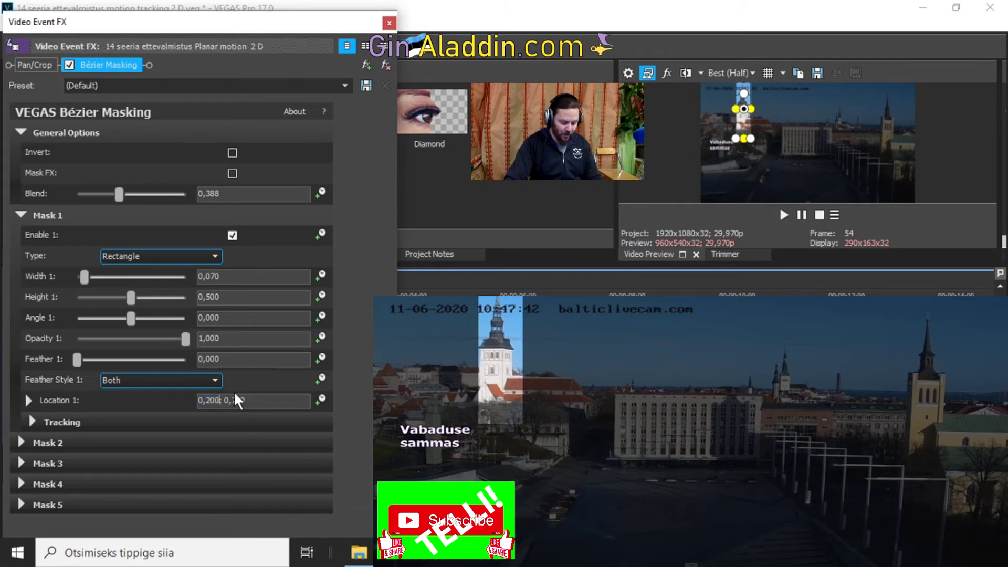
{"action": "type", "text": "19"}
{"action": "key", "text": "Return"}
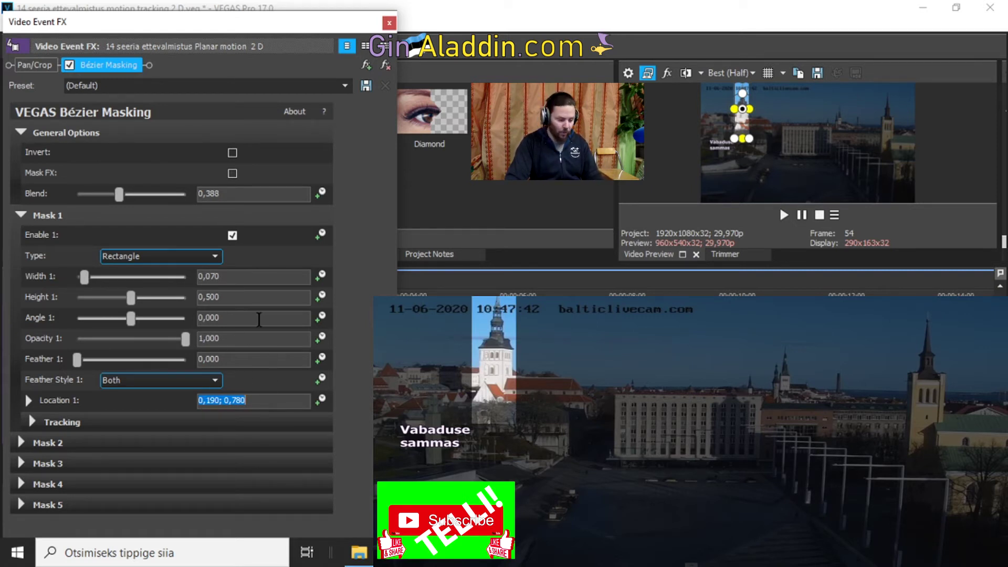
Step: Fit Mask 1 to the church tower with a height of 0,130 and a width of 0,060
{"action": "left_click", "coordinate": [244, 297]}
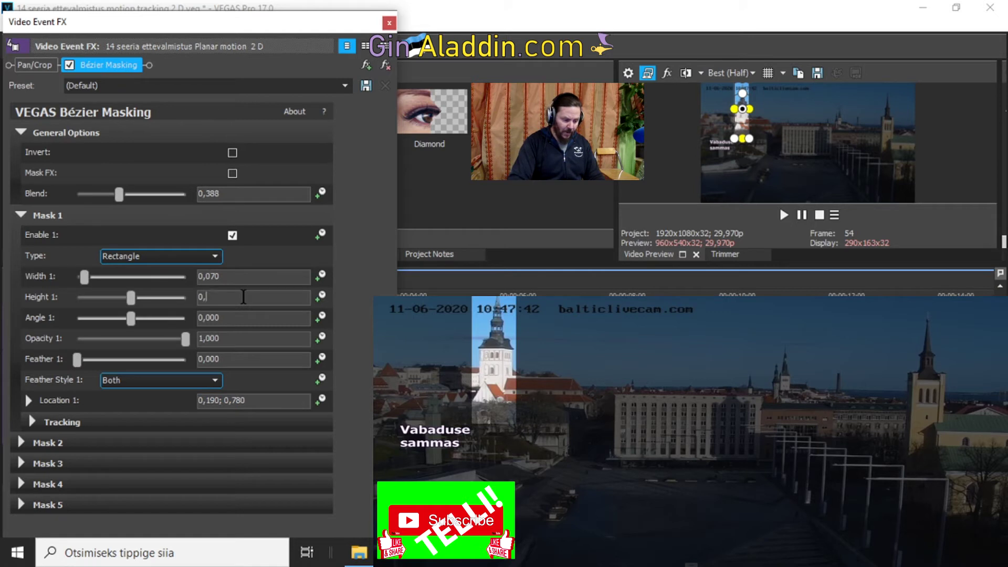
{"action": "type", "text": "130"}
{"action": "key", "text": "Return"}
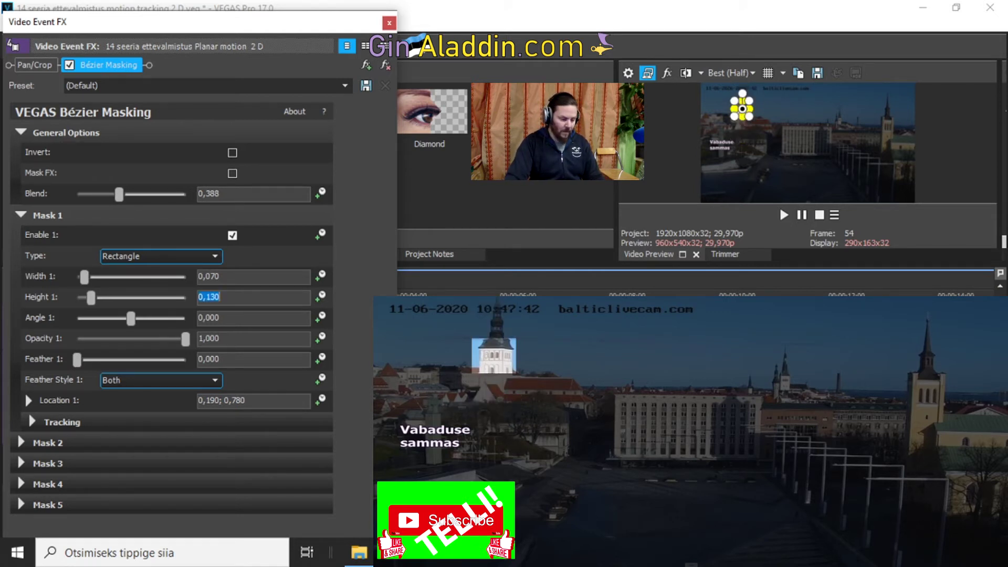
{"action": "left_click", "coordinate": [265, 273]}
{"action": "type", "text": "60"}
{"action": "key", "text": "Return"}
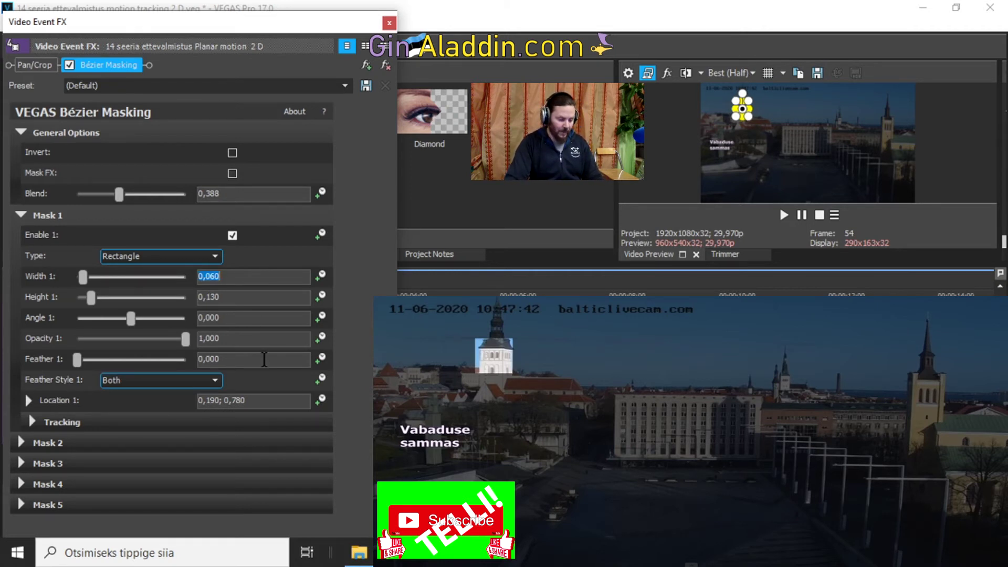
Step: Set Mask 1's tracking precision to High and its tracking mode to Location
{"action": "left_click", "coordinate": [32, 418]}
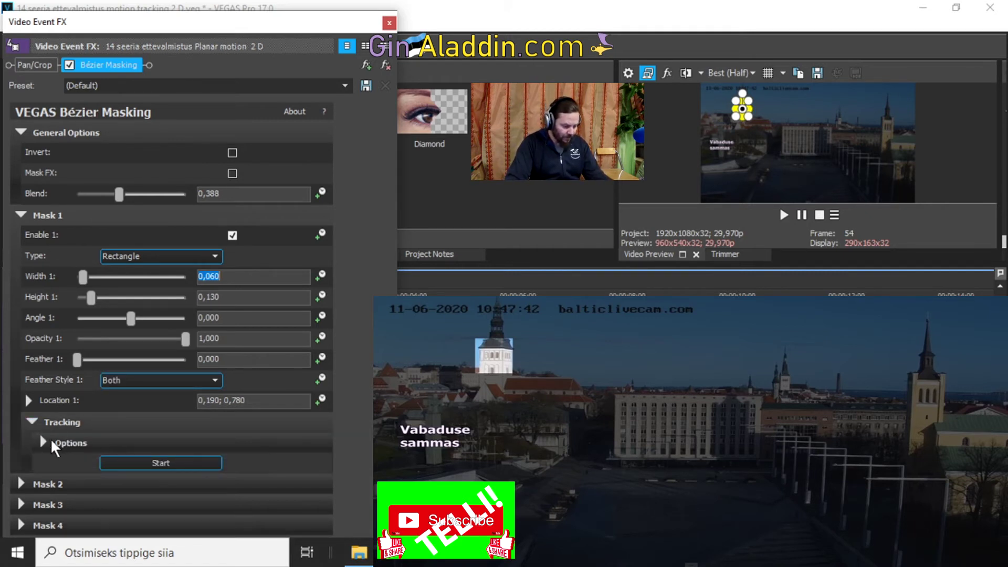
{"action": "left_click", "coordinate": [43, 442]}
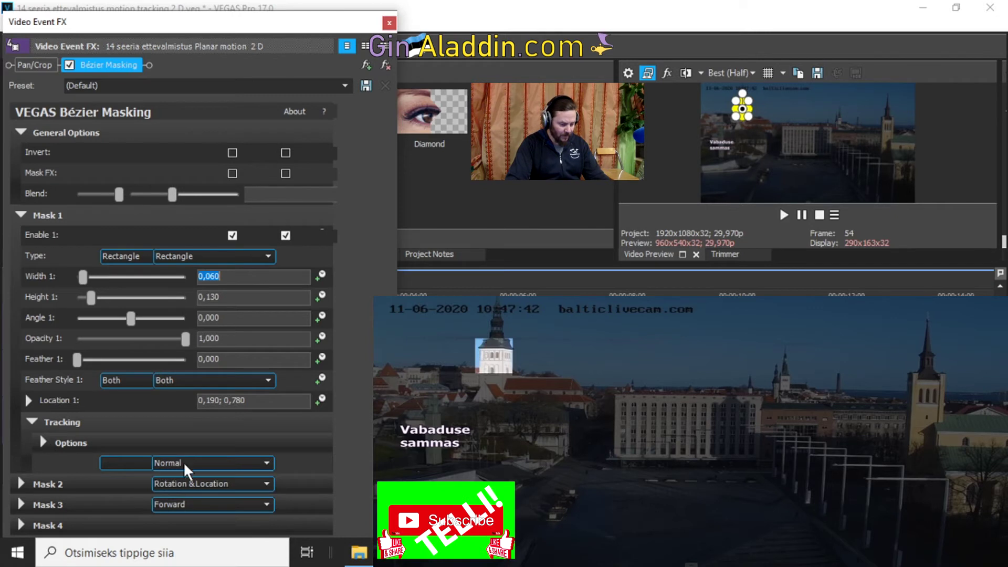
{"action": "left_click", "coordinate": [198, 462]}
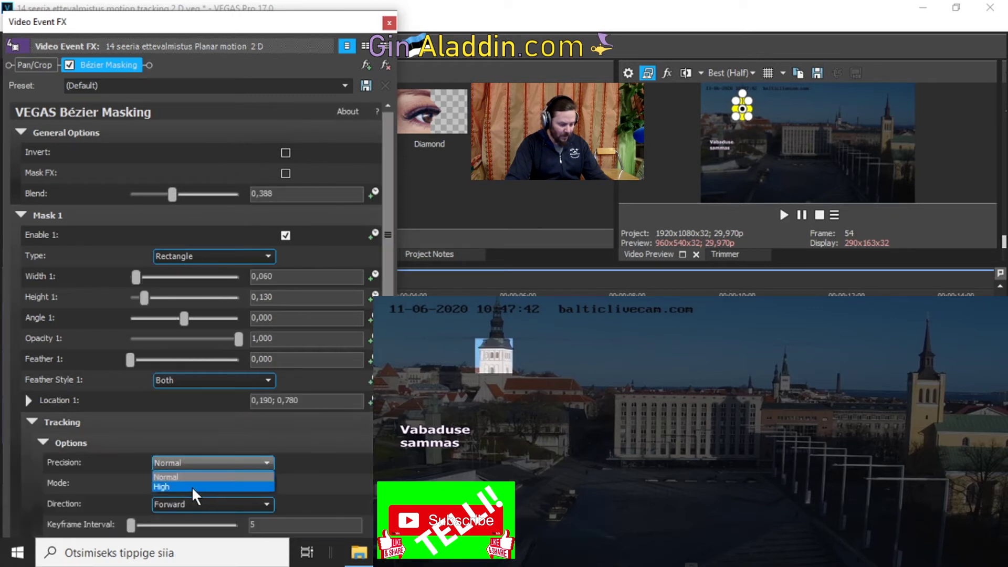
{"action": "left_click", "coordinate": [192, 486]}
{"action": "left_click", "coordinate": [256, 484]}
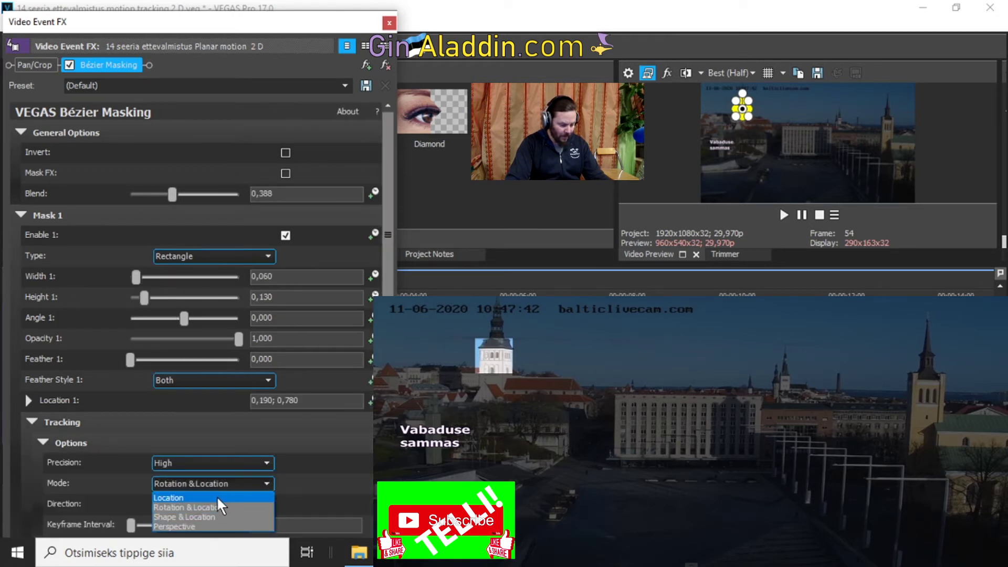
{"action": "left_click", "coordinate": [225, 495]}
Step: Set the tracking keyframe interval to 1 and track Mask 1 forward
{"action": "scroll", "coordinate": [221, 499], "scroll_direction": "down", "scroll_amount": 2}
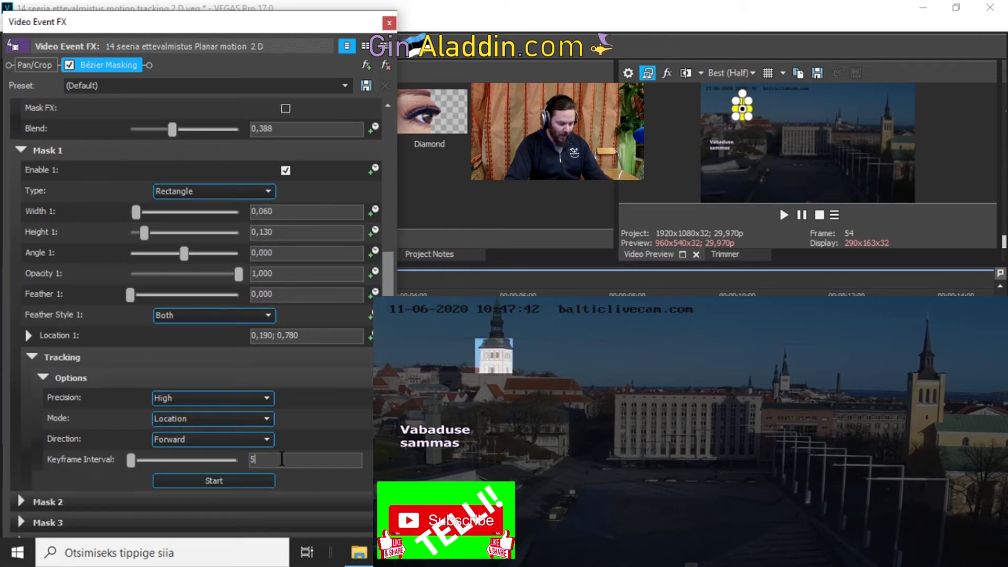
{"action": "key", "text": "BackSpace"}
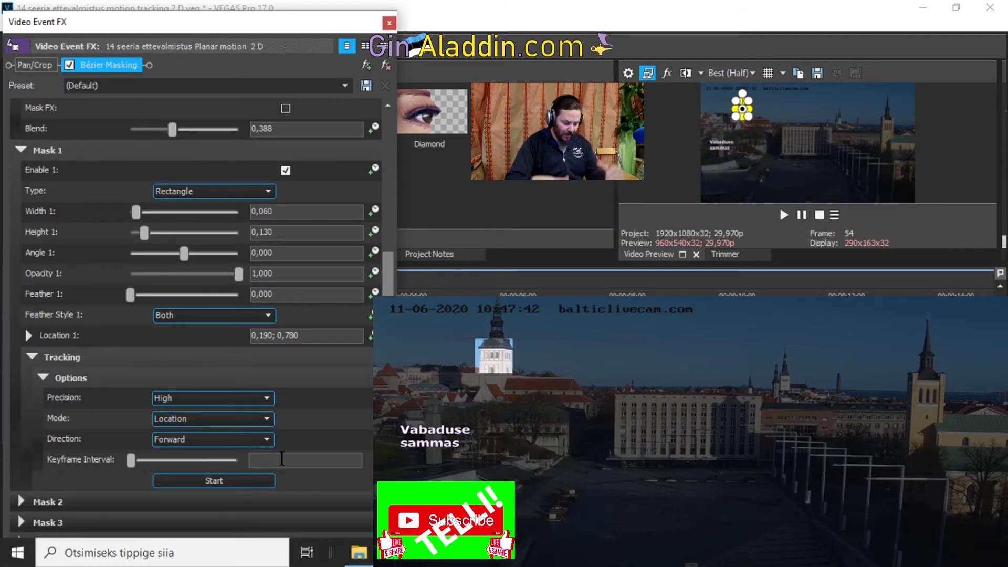
{"action": "type", "text": "1"}
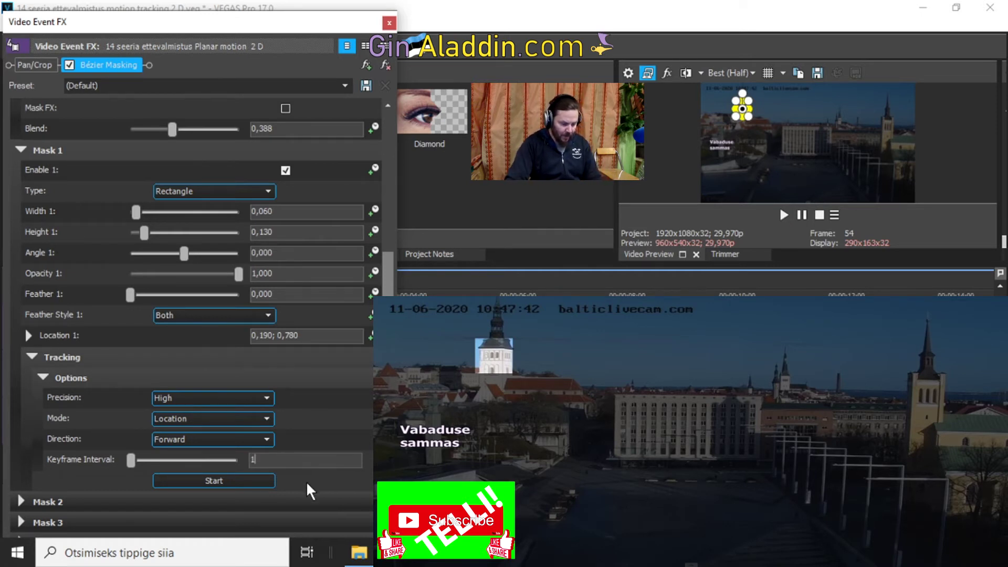
{"action": "left_click", "coordinate": [241, 480]}
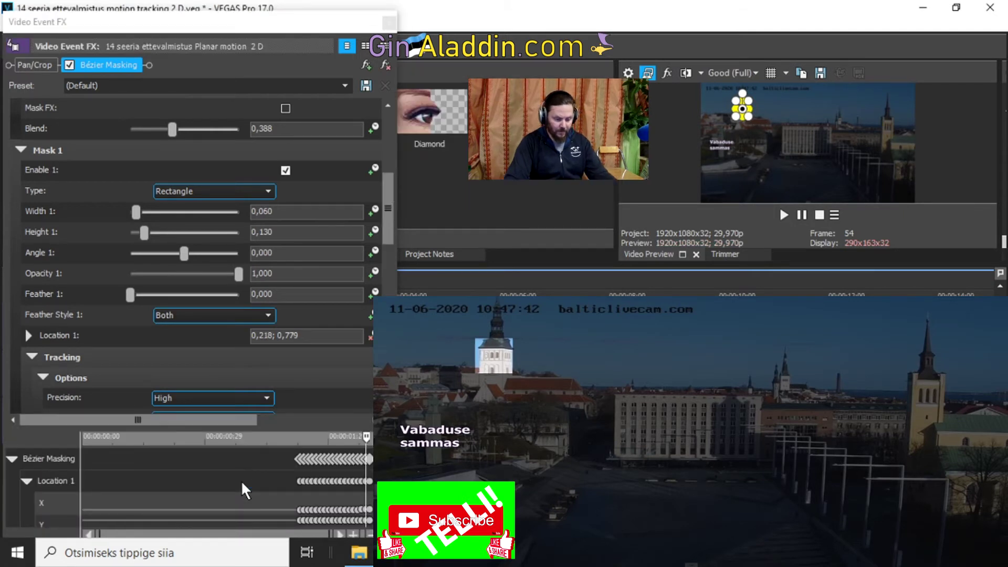
Step: Track Mask 1 backward from the first tracked keyframe, then close the effect window
{"action": "left_click", "coordinate": [298, 459]}
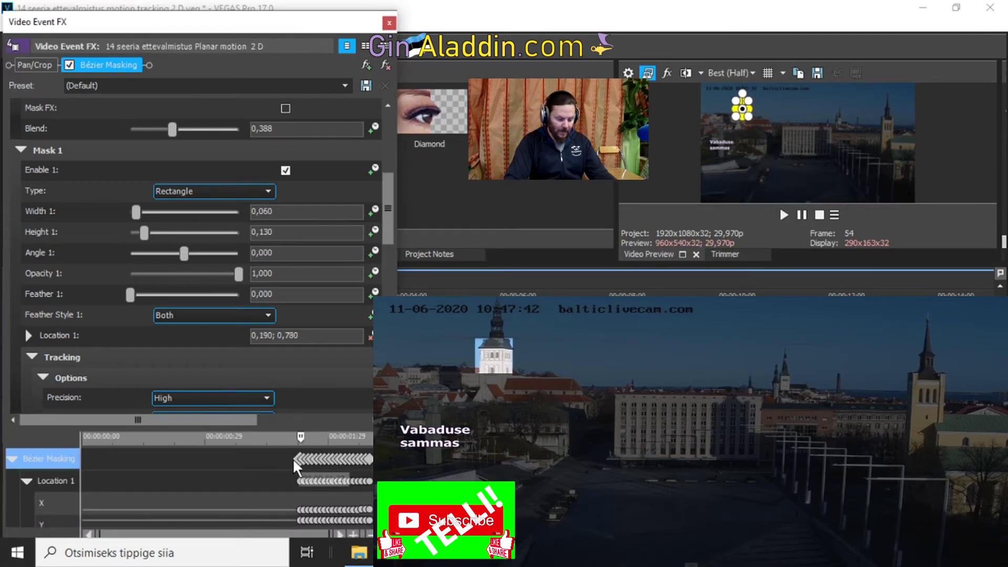
{"action": "scroll", "coordinate": [297, 312], "scroll_direction": "down", "scroll_amount": 5}
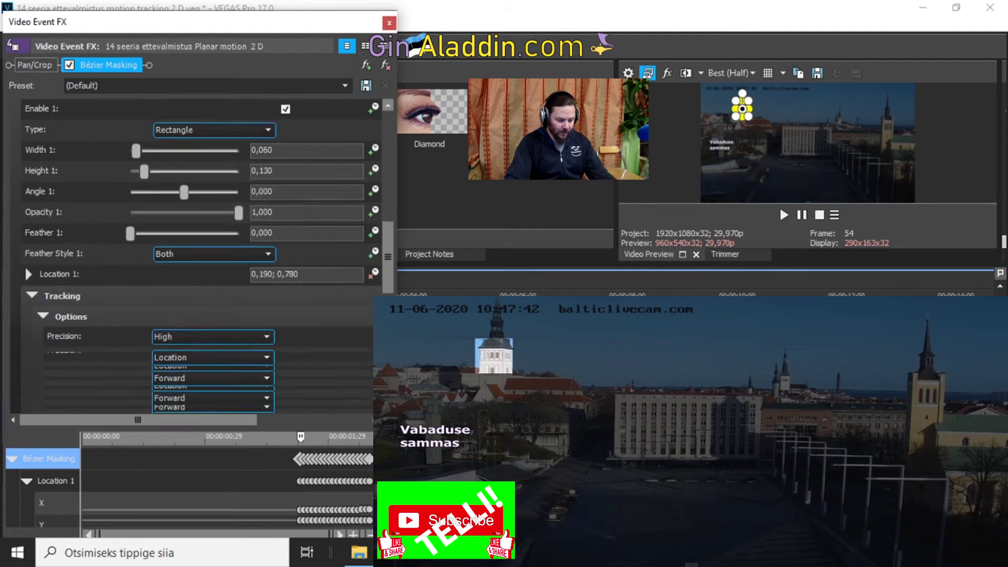
{"action": "left_click", "coordinate": [263, 291]}
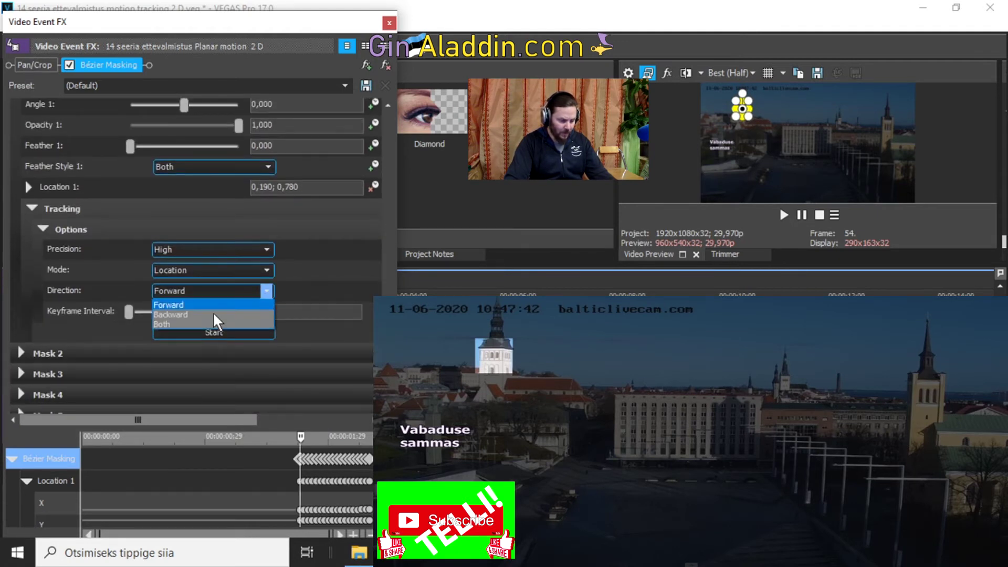
{"action": "left_click", "coordinate": [209, 314]}
{"action": "left_click", "coordinate": [213, 332]}
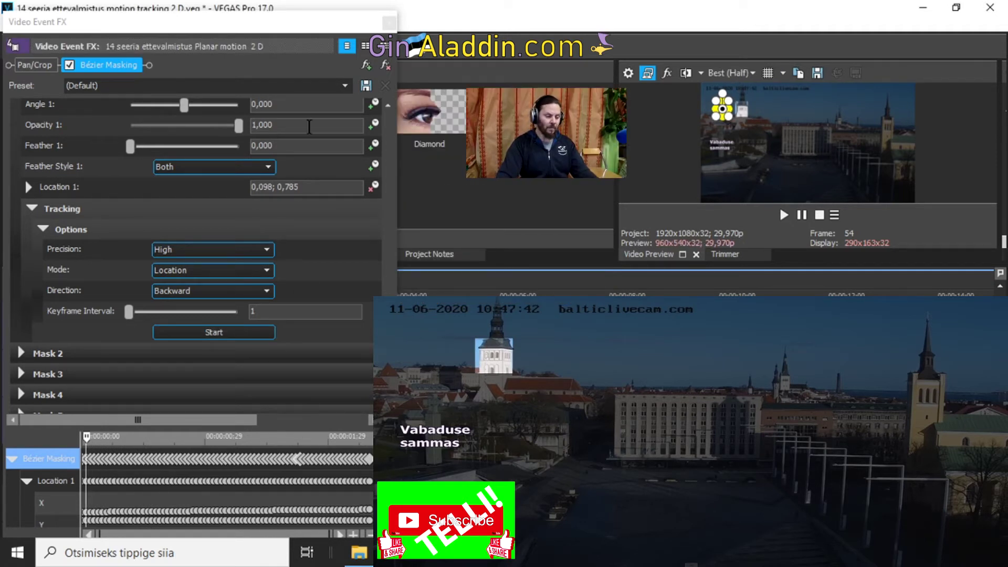
{"action": "left_click", "coordinate": [43, 229]}
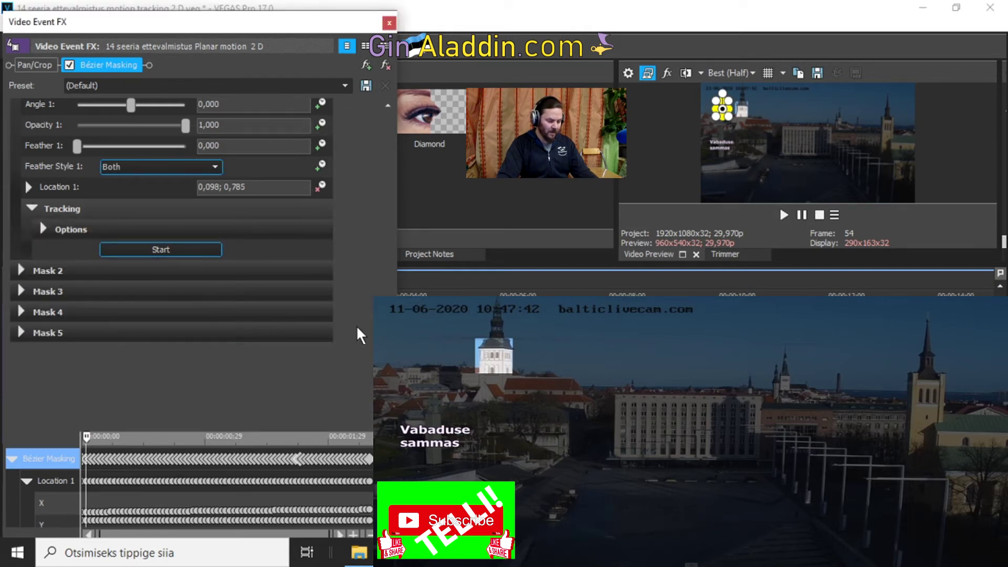
{"action": "scroll", "coordinate": [355, 273], "scroll_direction": "up", "scroll_amount": 5}
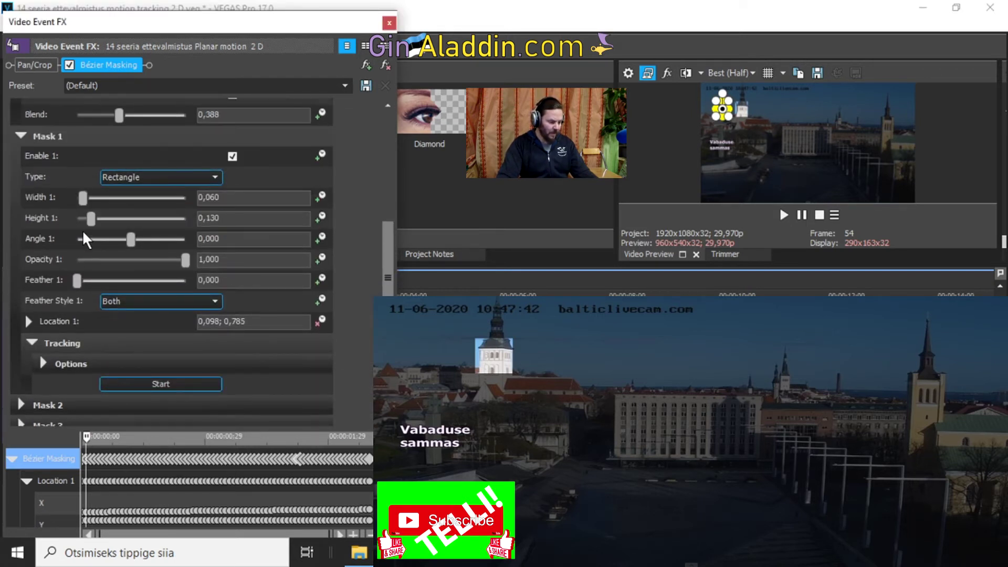
{"action": "left_click", "coordinate": [19, 136]}
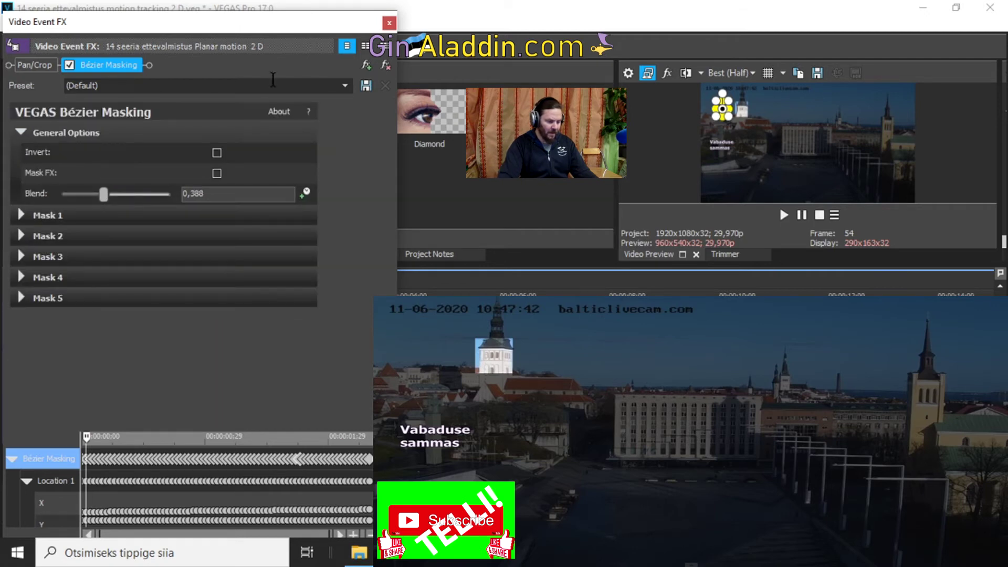
{"action": "left_click", "coordinate": [391, 23]}
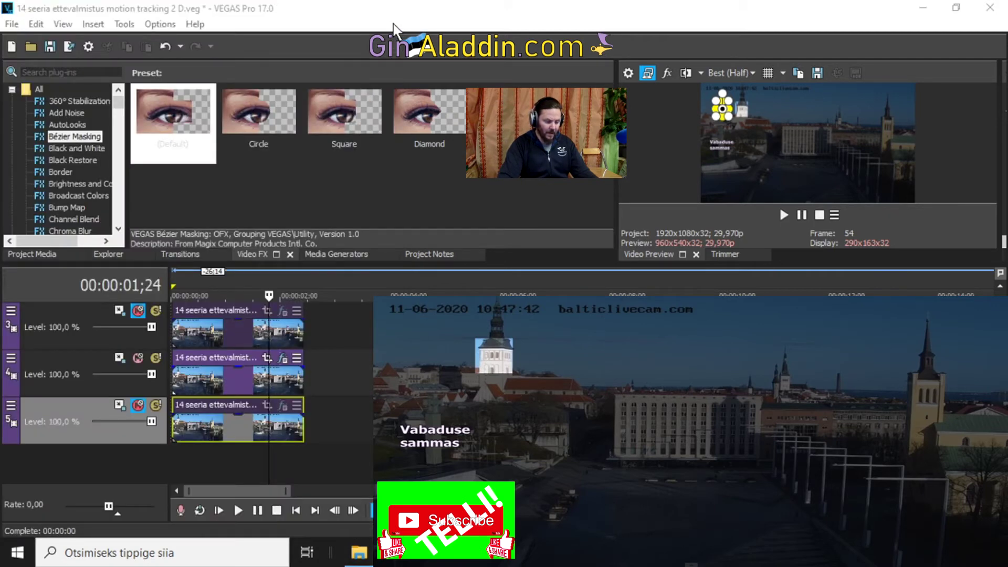
Step: Use the Add Text extension to attach a title to the tracked motion of the church tower clip on track 4
{"action": "left_click", "coordinate": [242, 375]}
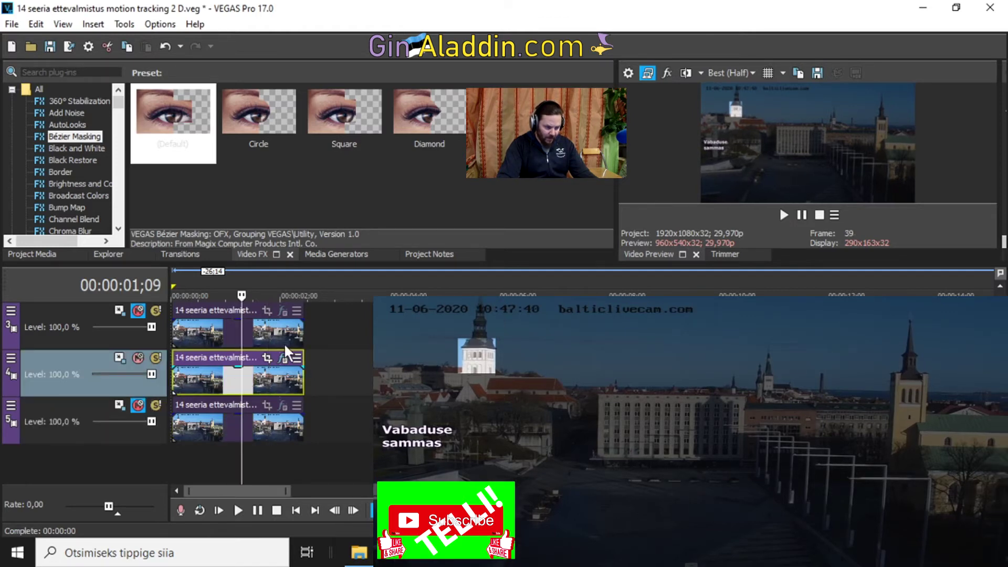
{"action": "left_click", "coordinate": [124, 24]}
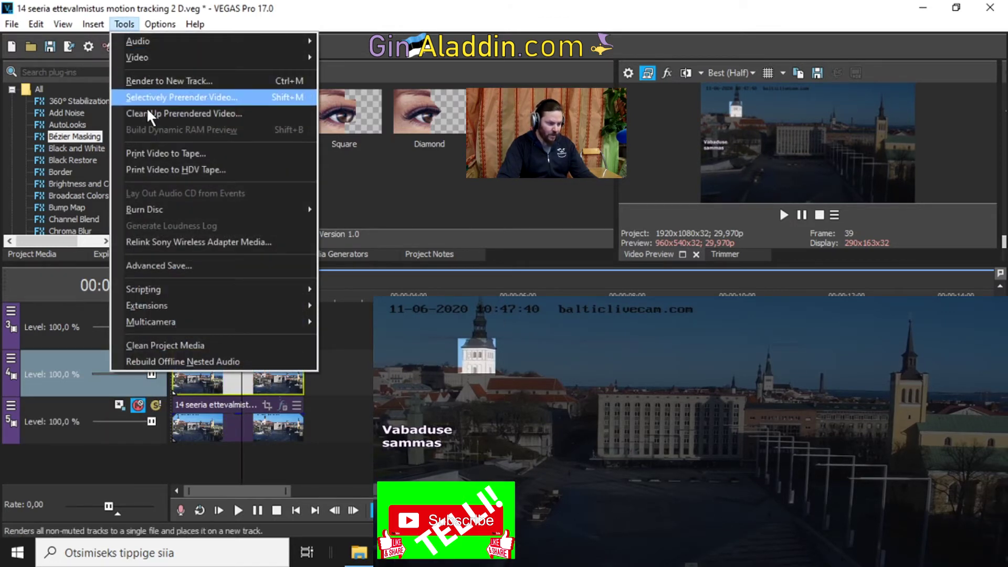
{"action": "mouse_move", "coordinate": [196, 305]}
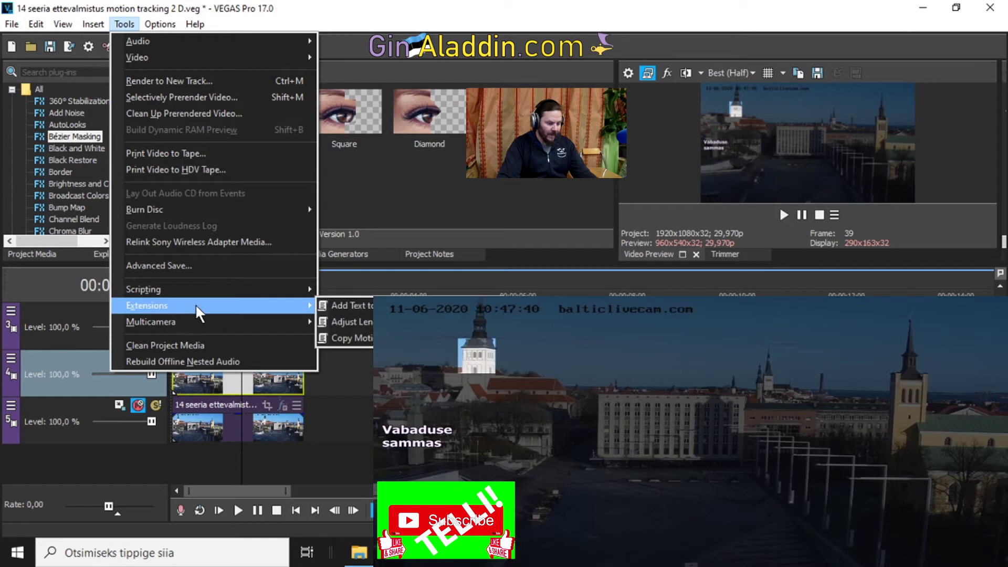
{"action": "left_click", "coordinate": [364, 307]}
{"action": "left_click", "coordinate": [212, 235]}
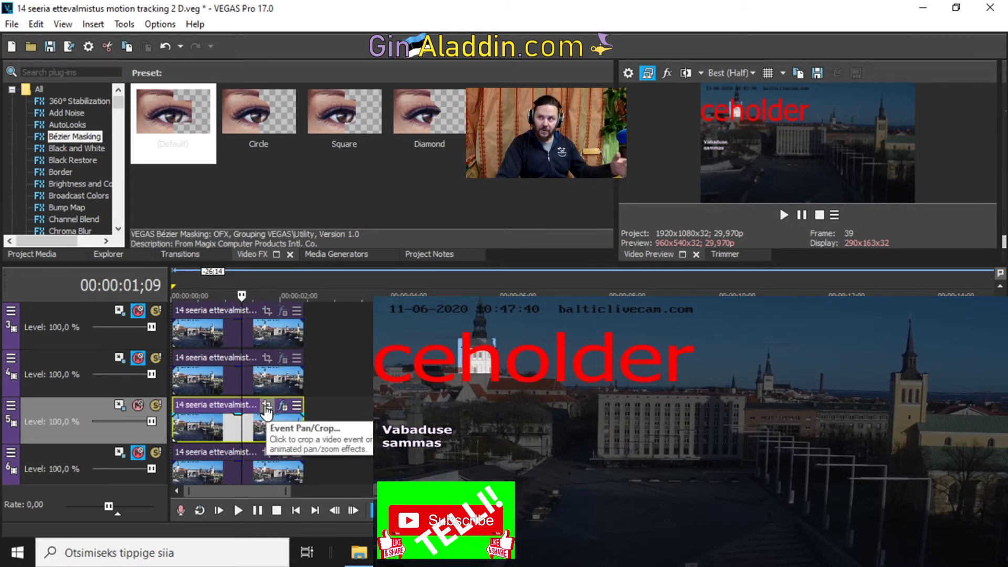
Step: Open the new title on track 1 for editing and clear its placeholder text
{"action": "scroll", "coordinate": [267, 411], "scroll_direction": "up", "scroll_amount": 2}
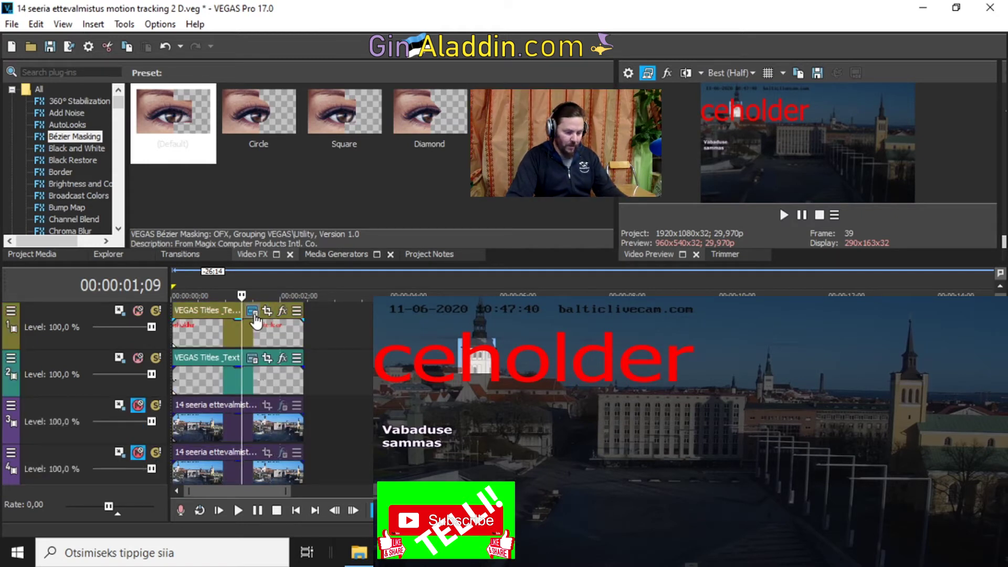
{"action": "left_click", "coordinate": [254, 313]}
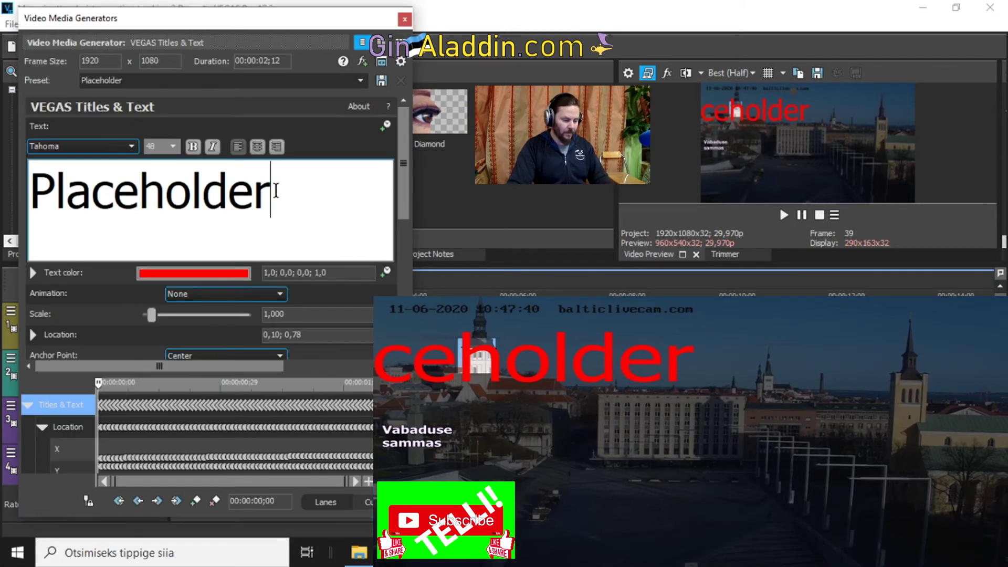
{"action": "left_click", "coordinate": [275, 190]}
{"action": "key", "text": "BackSpace"}
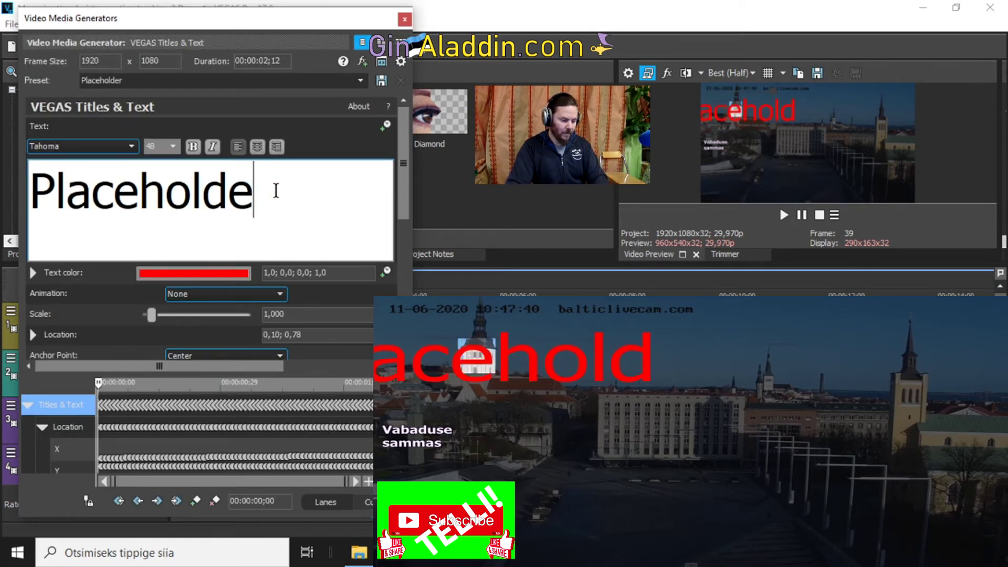
{"action": "key", "text": "BackSpace"}
{"action": "key", "text": "BackSpace"}
{"action": "key", "text": "BackSpace"}
{"action": "key", "text": "BackSpace"}
{"action": "key", "text": "BackSpace"}
{"action": "key", "text": "BackSpace"}
{"action": "key", "text": "BackSpace"}
{"action": "key", "text": "BackSpace"}
{"action": "key", "text": "BackSpace"}
{"action": "key", "text": "BackSpace"}
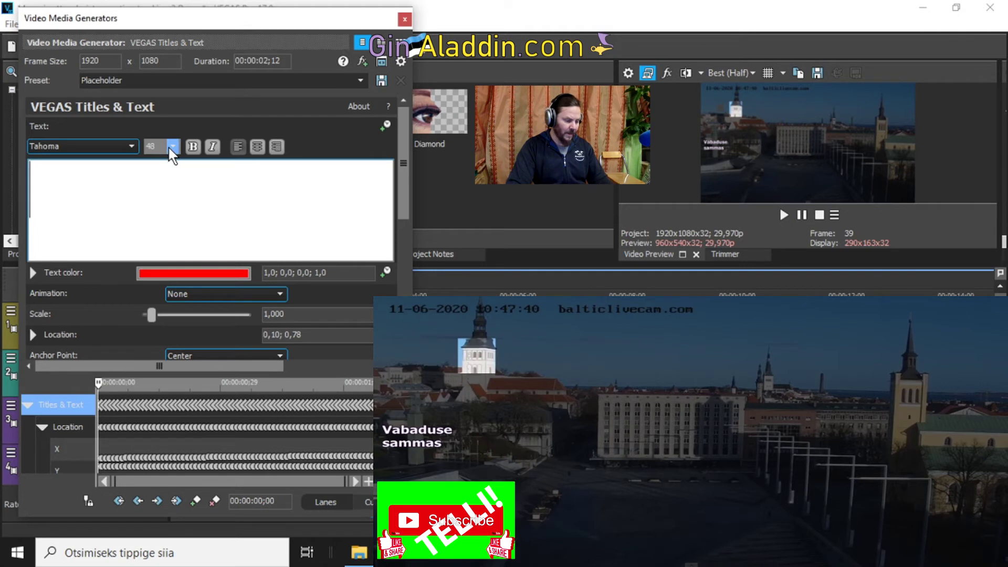
Step: Enter "Niguliste kirik" on two lines in bold at font size 9, then close the title settings
{"action": "left_click", "coordinate": [171, 146]}
{"action": "left_click", "coordinate": [165, 159]}
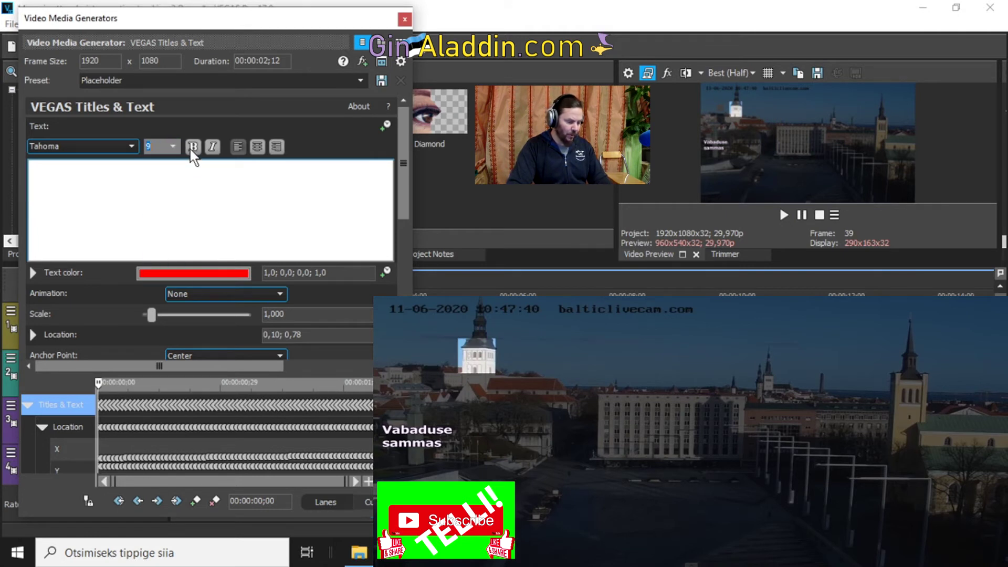
{"action": "left_click", "coordinate": [74, 186]}
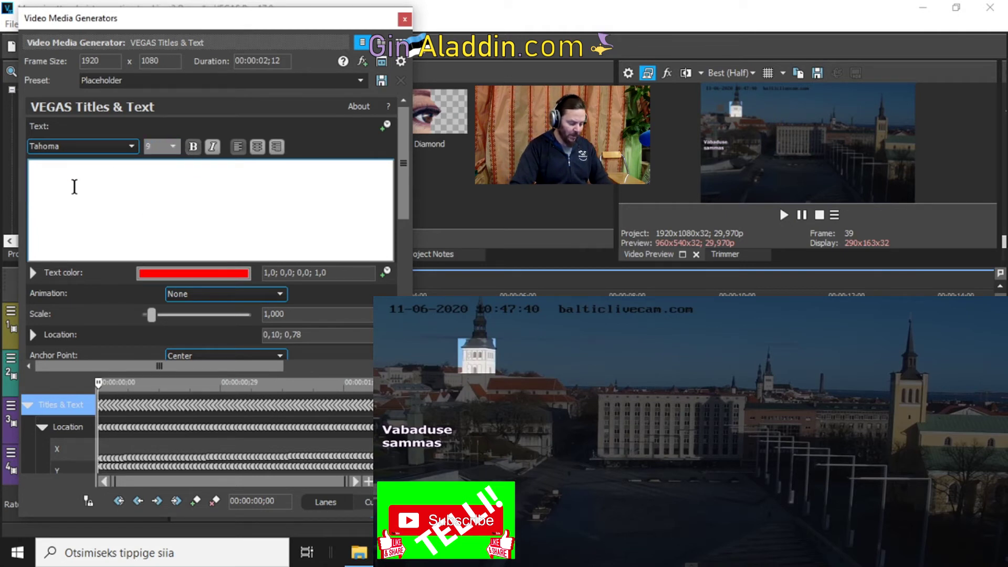
{"action": "type", "text": "Niguliste"}
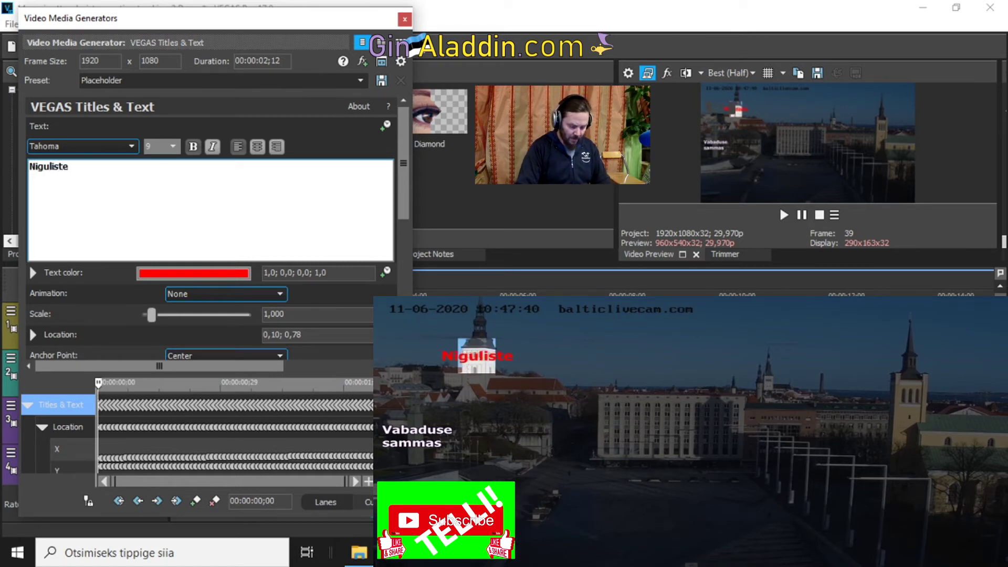
{"action": "key", "text": "Return"}
{"action": "type", "text": "kirik"}
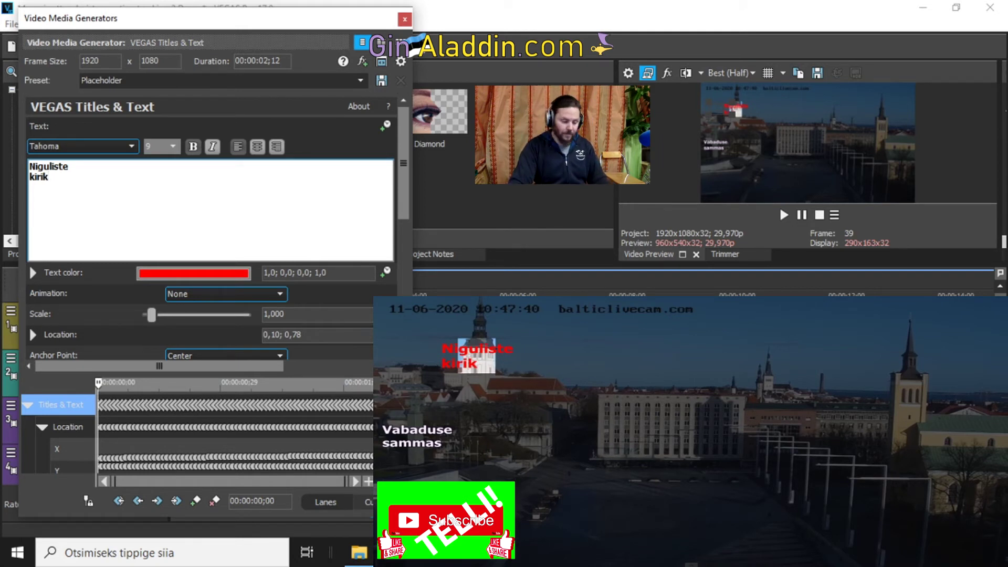
{"action": "left_click", "coordinate": [30, 272]}
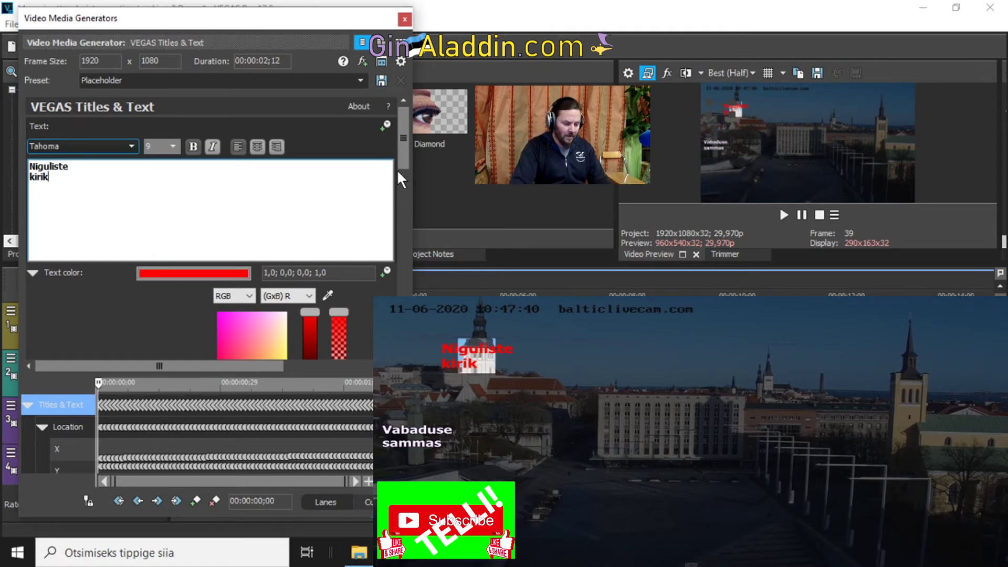
{"action": "left_click_drag", "start_coordinate": [401, 167], "coordinate": [403, 292]}
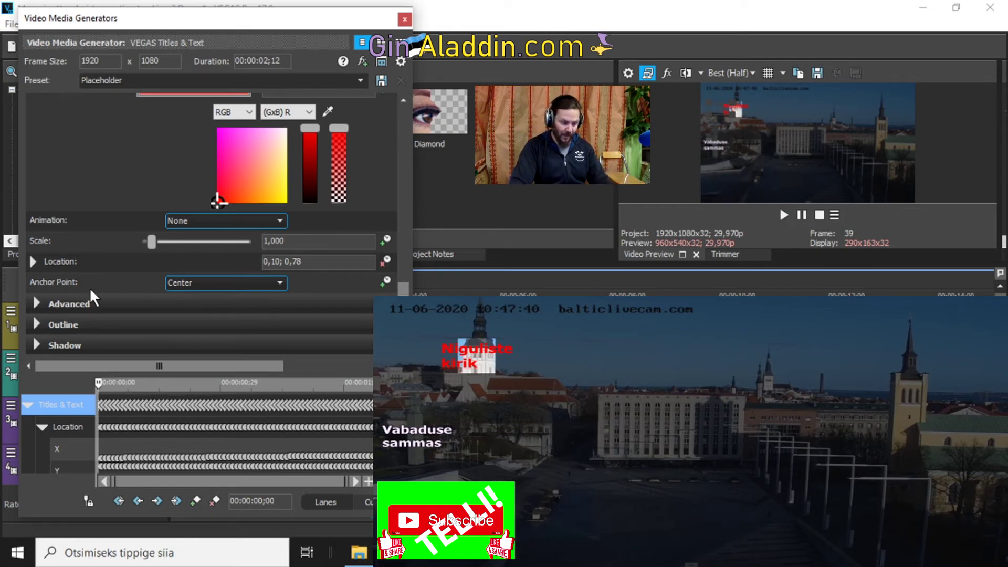
{"action": "left_click", "coordinate": [403, 21]}
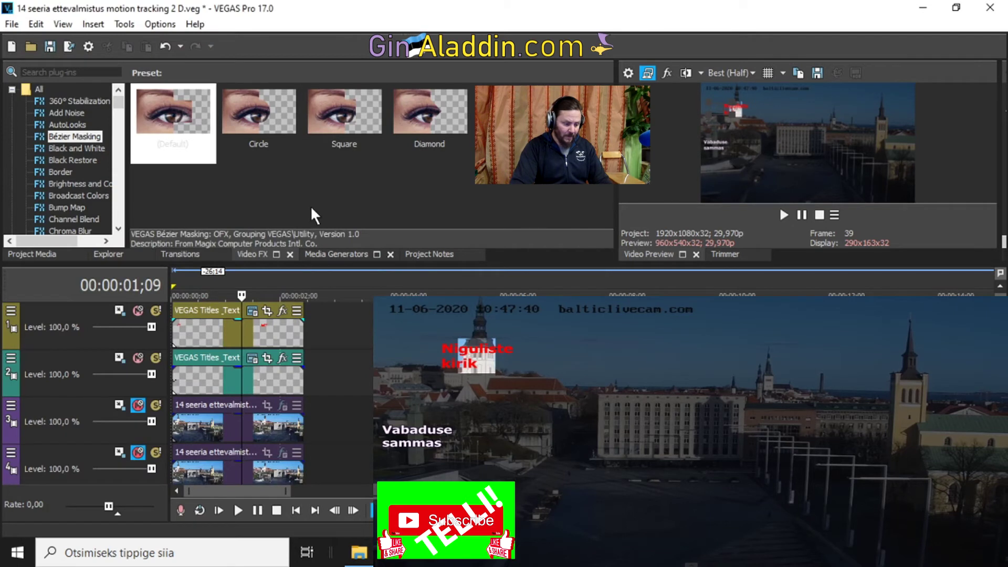
Step: Mute the church tower clip's track 5 and unmute track 4
{"action": "scroll", "coordinate": [239, 424], "scroll_direction": "down", "scroll_amount": 2}
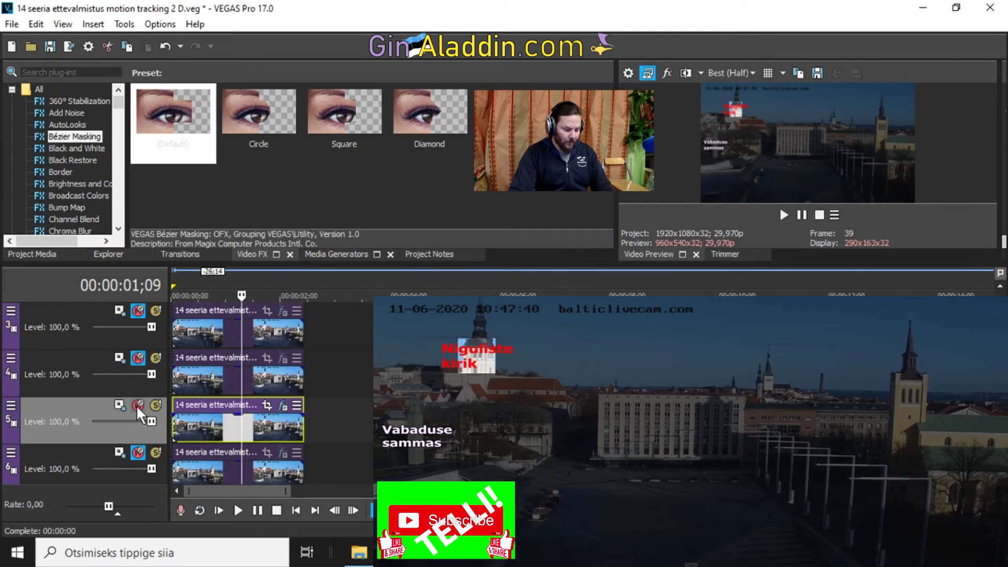
{"action": "left_click", "coordinate": [138, 405]}
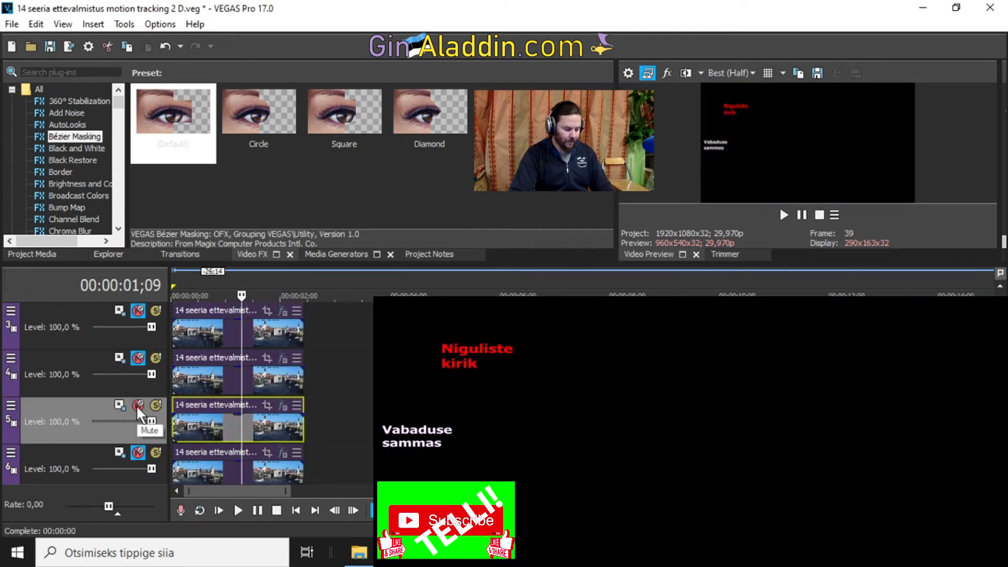
{"action": "left_click", "coordinate": [131, 359]}
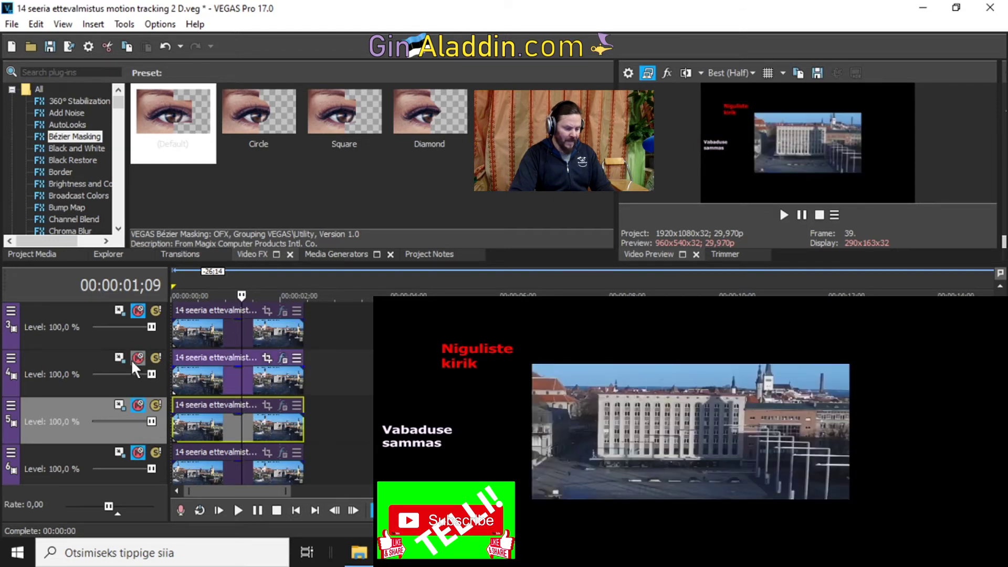
Step: Open the Bézier Masking settings of the clip on track 4 and set the blend to about 0,463
{"action": "left_click", "coordinate": [268, 359]}
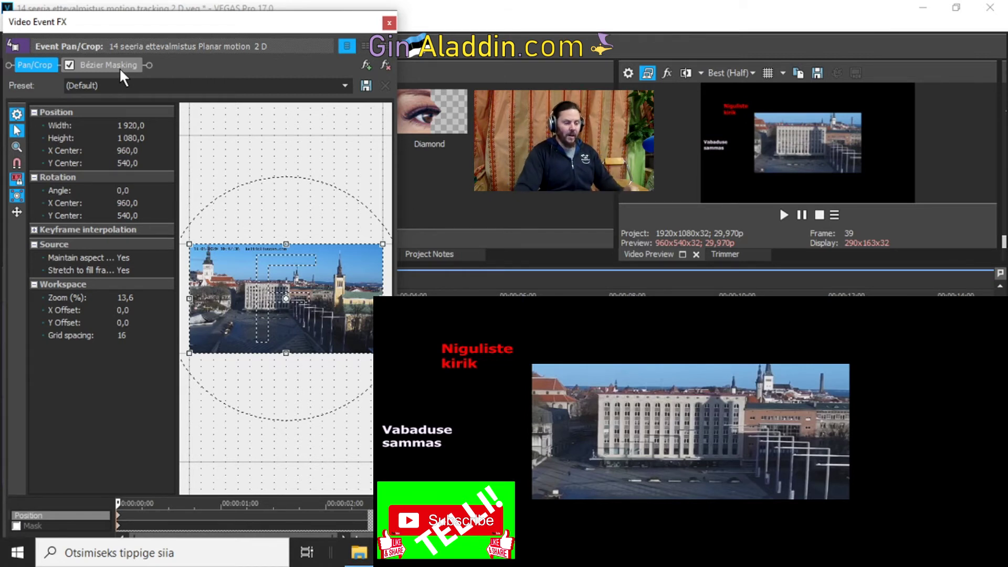
{"action": "left_click", "coordinate": [119, 67]}
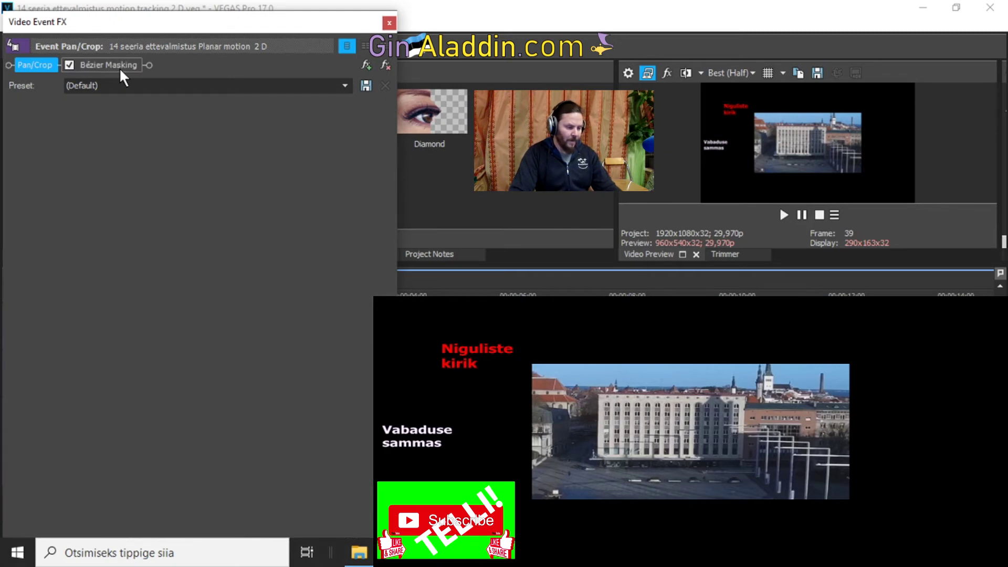
{"action": "left_click", "coordinate": [22, 133]}
{"action": "left_click_drag", "start_coordinate": [62, 193], "coordinate": [112, 193]}
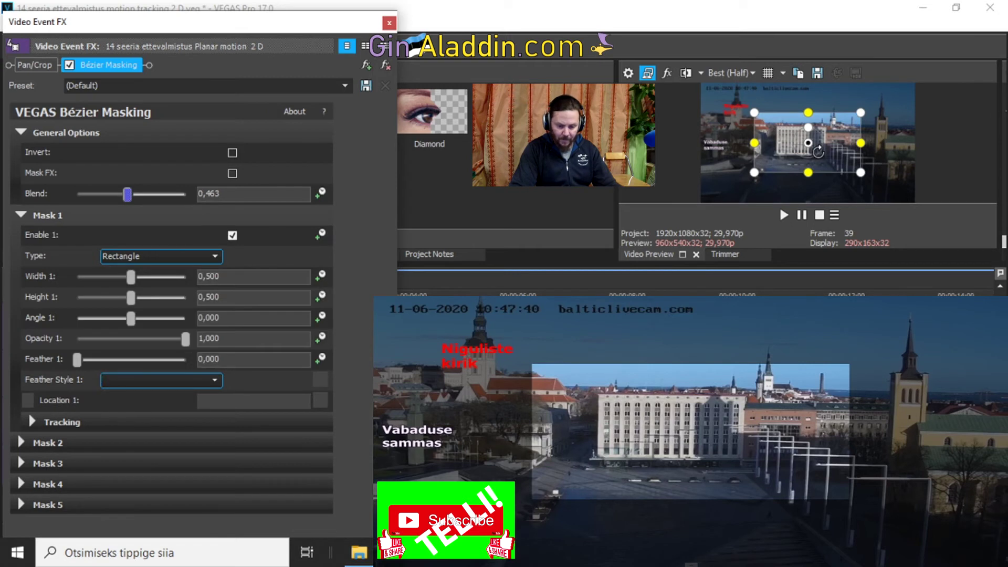
Step: Move rectangular mask 1 over the distant white church spire and set its width to 0,030
{"action": "left_click_drag", "start_coordinate": [835, 154], "coordinate": [857, 141]}
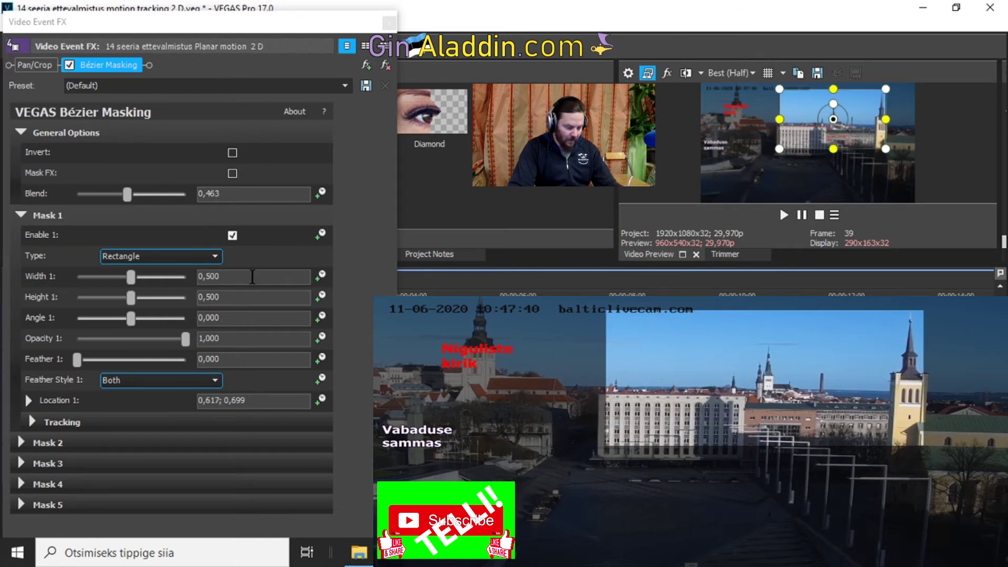
{"action": "key", "text": "ctrl+s"}
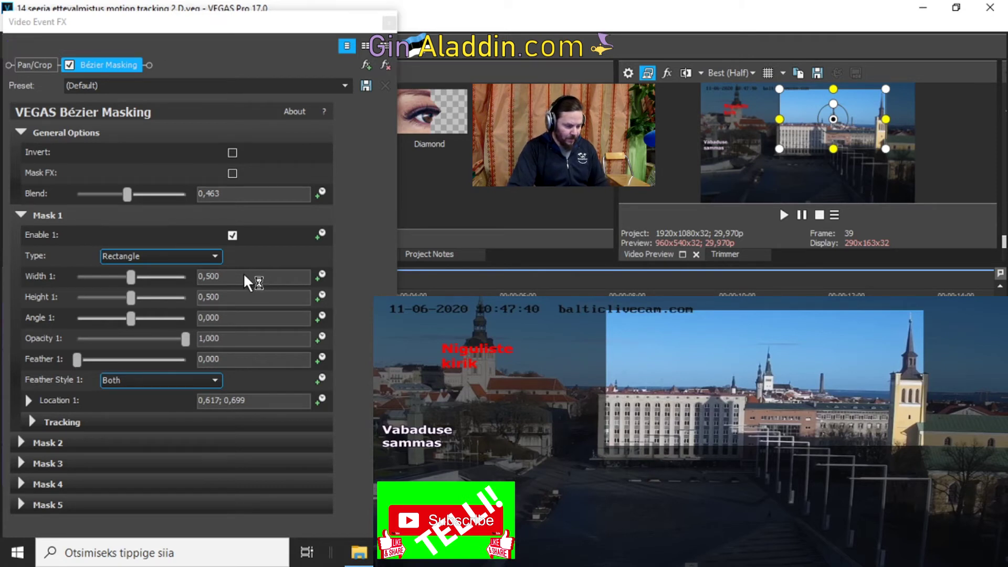
{"action": "left_click", "coordinate": [243, 275]}
{"action": "key", "text": "BackSpace"}
{"action": "key", "text": "BackSpace"}
{"action": "key", "text": "BackSpace"}
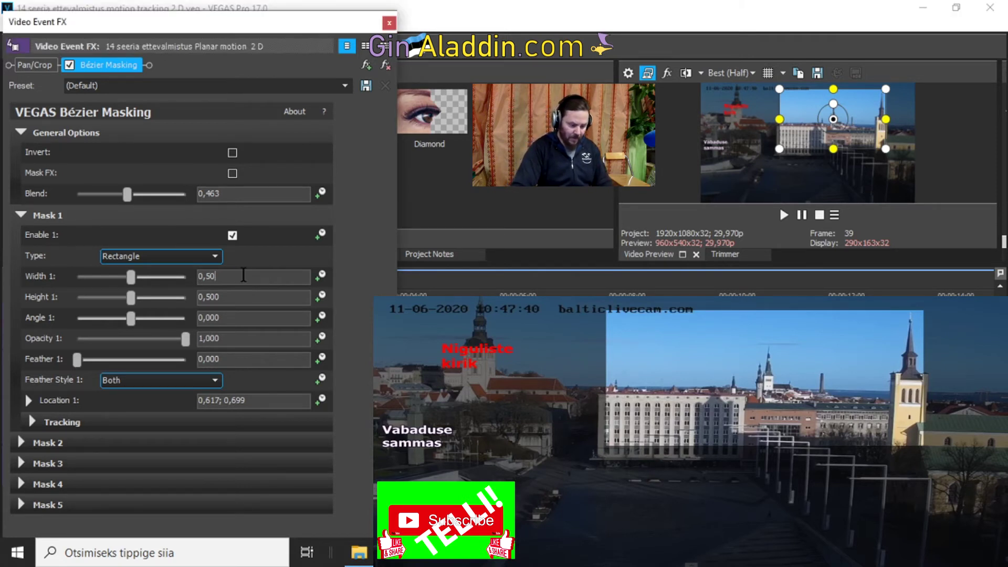
{"action": "type", "text": "0"}
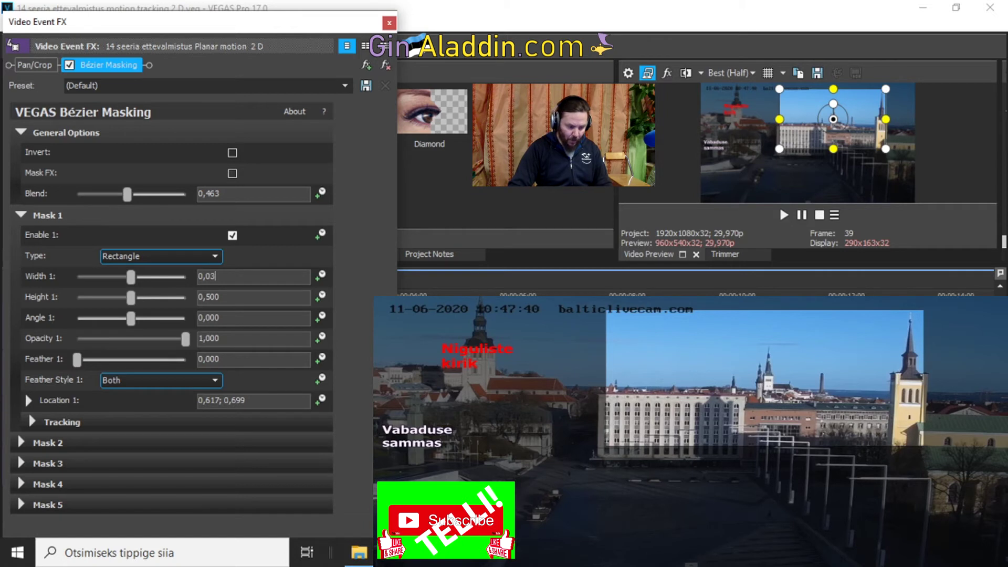
{"action": "key", "text": "Return"}
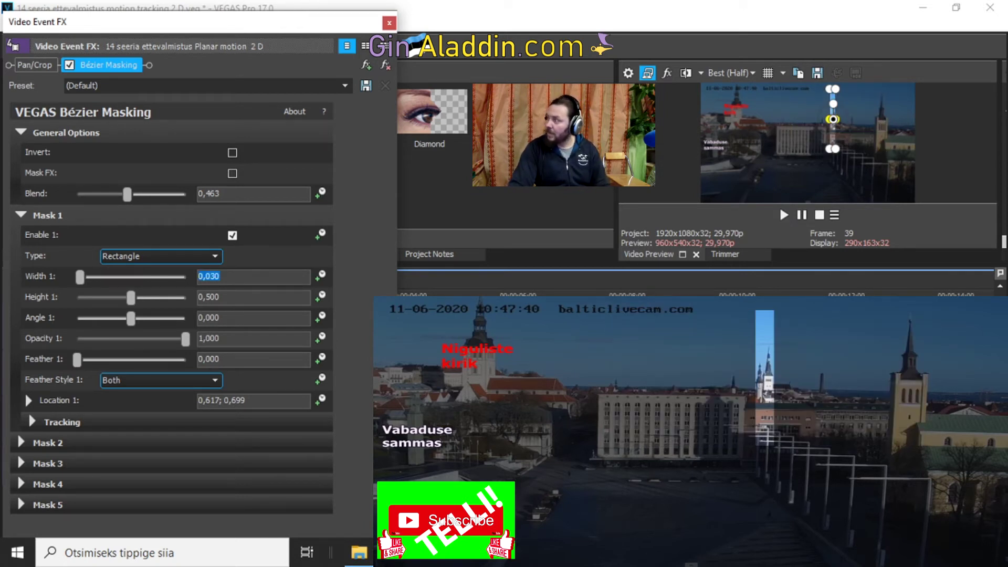
Step: Fine-tune mask 1's horizontal location over the spire, trying 0,625 and settling on 0,620
{"action": "left_click", "coordinate": [220, 401]}
{"action": "key", "text": "BackSpace"}
{"action": "key", "text": "BackSpace"}
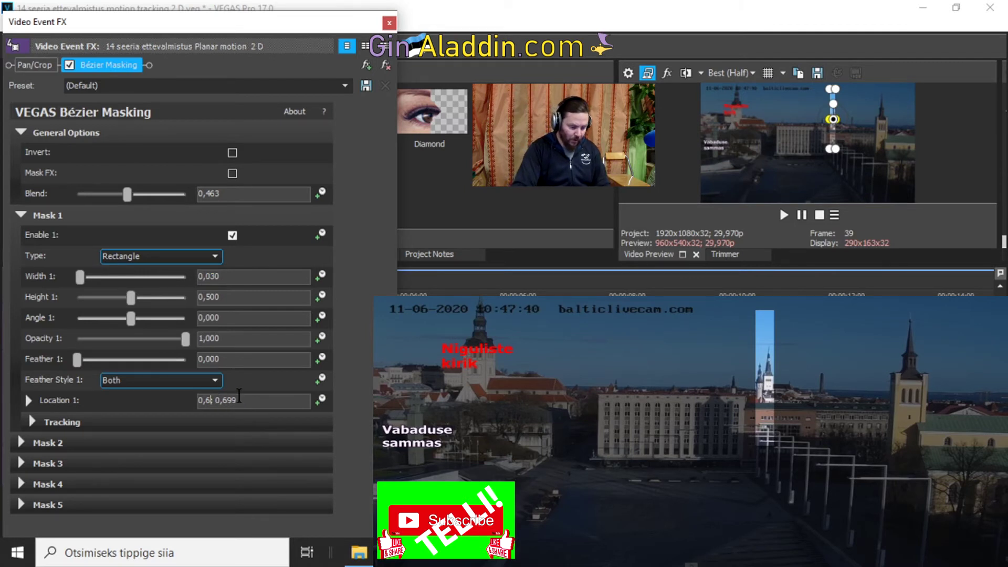
{"action": "type", "text": "25"}
{"action": "key", "text": "Return"}
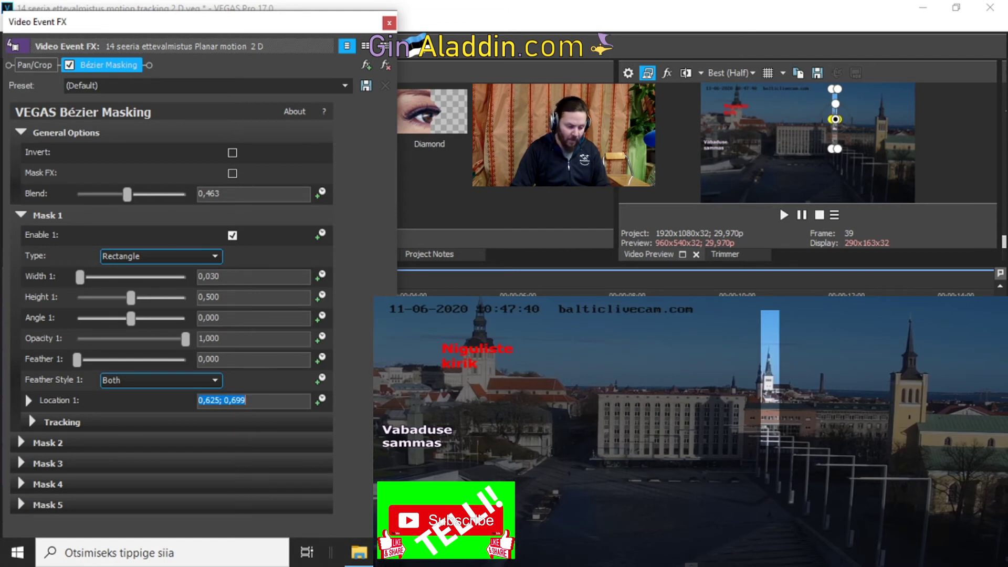
{"action": "left_click", "coordinate": [218, 400]}
{"action": "key", "text": "BackSpace"}
{"action": "type", "text": "0"}
{"action": "key", "text": "Return"}
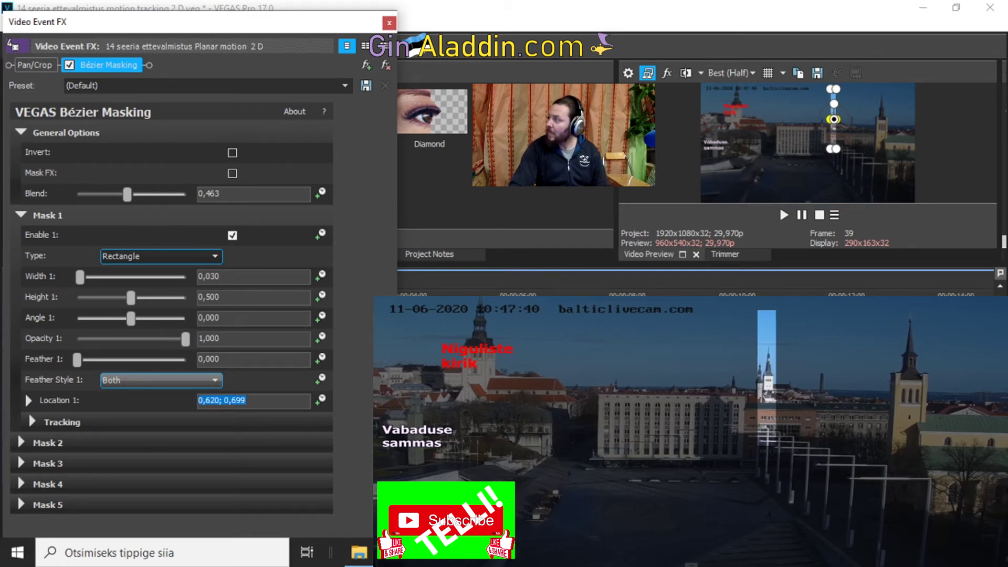
Step: Fit mask 1 tightly around the spire with a width of 0,020 and a height of 0,070
{"action": "left_click", "coordinate": [230, 273]}
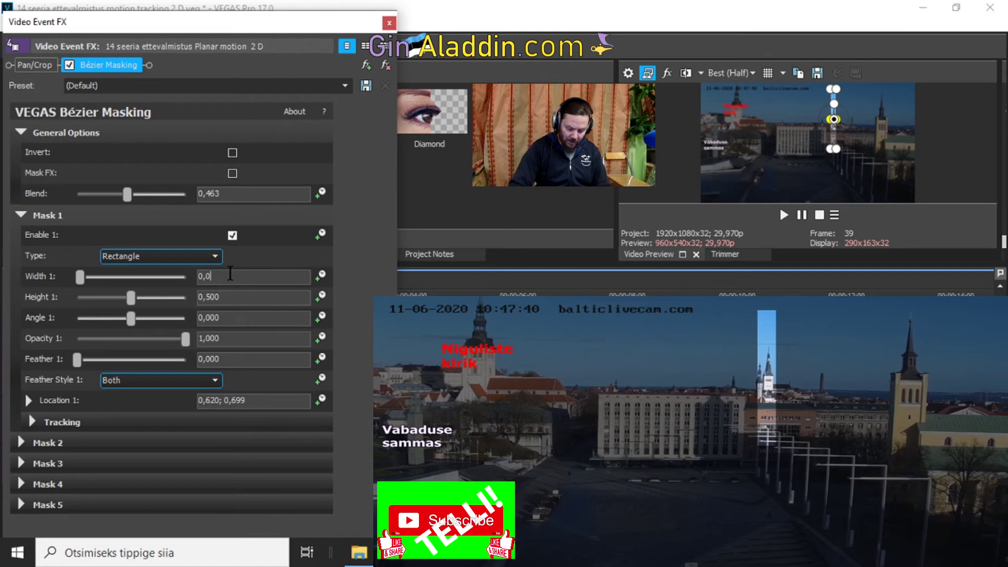
{"action": "key", "text": "Return"}
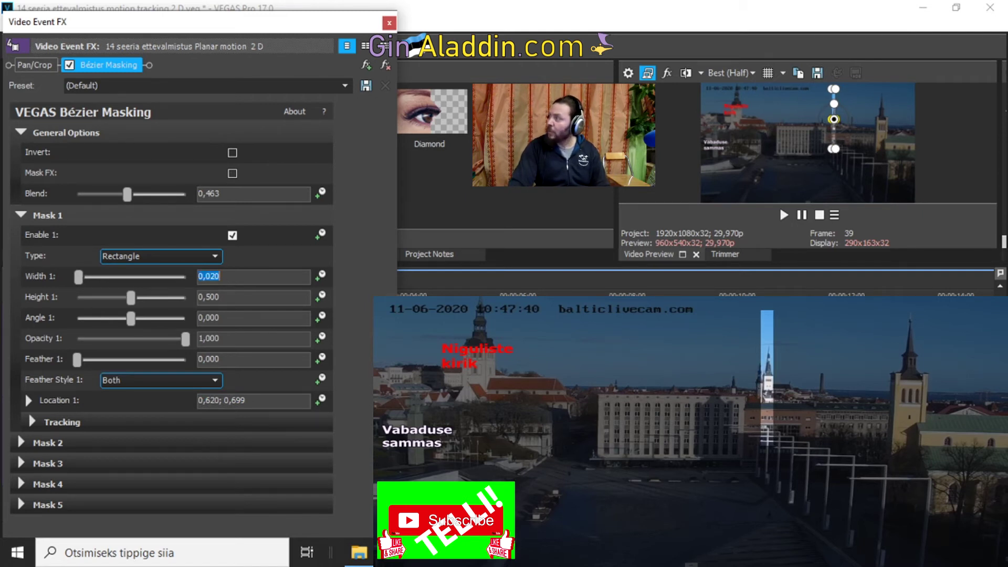
{"action": "left_click", "coordinate": [240, 298]}
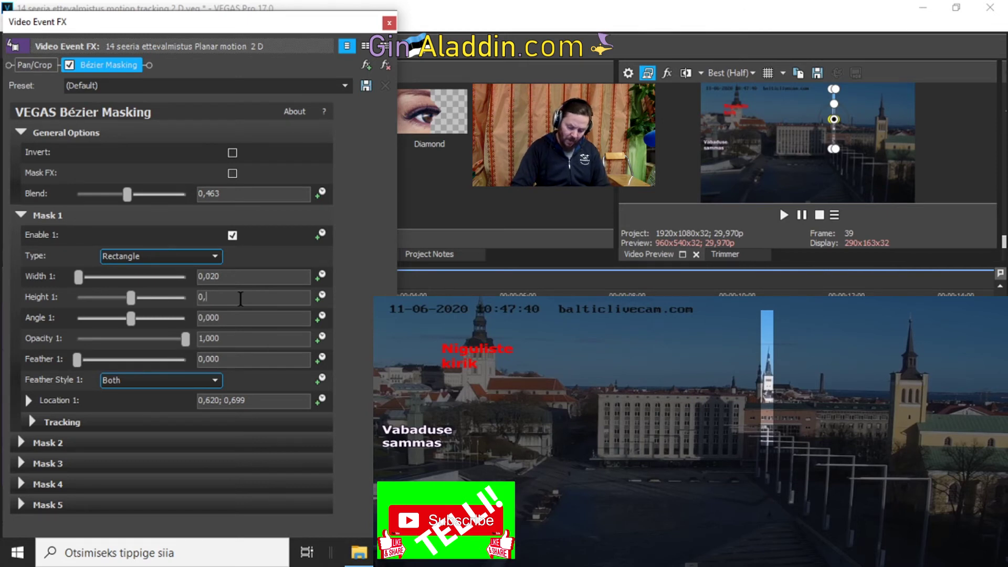
{"action": "type", "text": "0,07"}
{"action": "key", "text": "Return"}
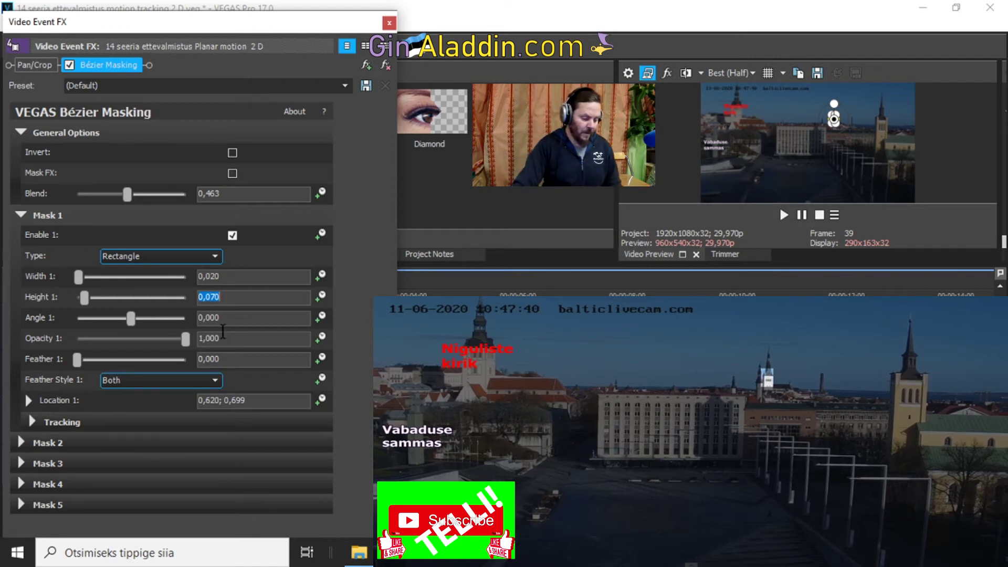
Step: Set mask 1's tracking precision to High and its tracking mode to Location
{"action": "left_click", "coordinate": [29, 420]}
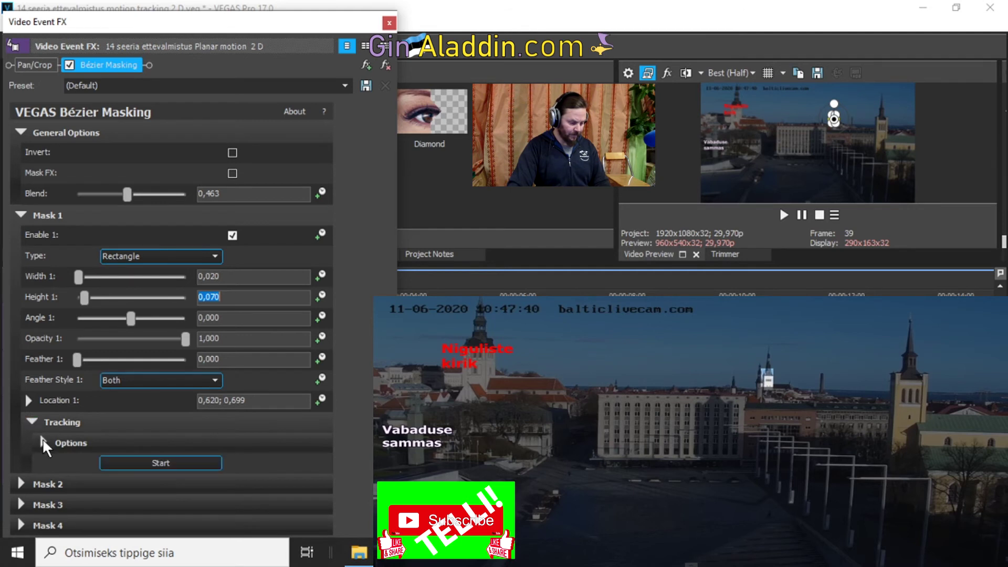
{"action": "left_click", "coordinate": [44, 441]}
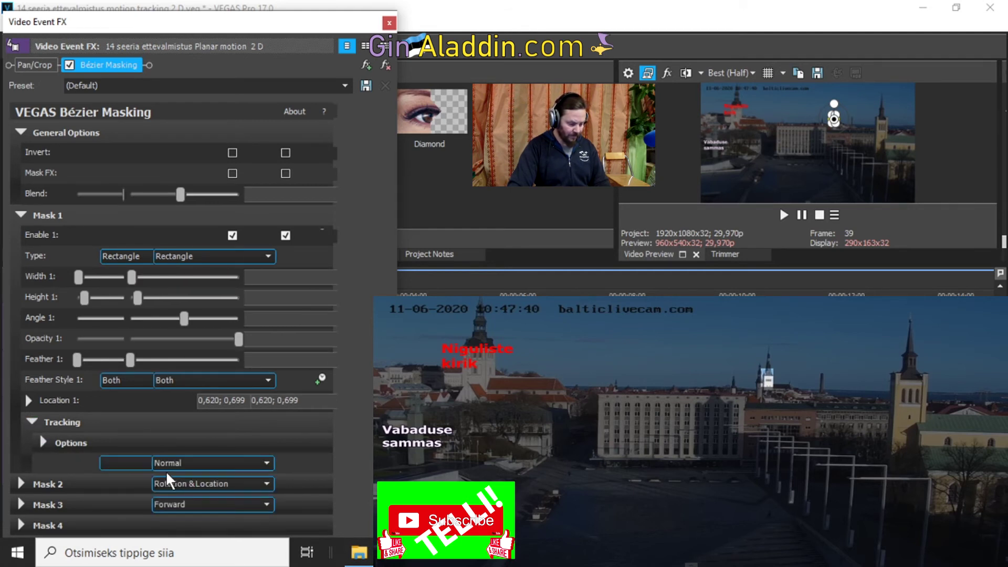
{"action": "left_click", "coordinate": [219, 465]}
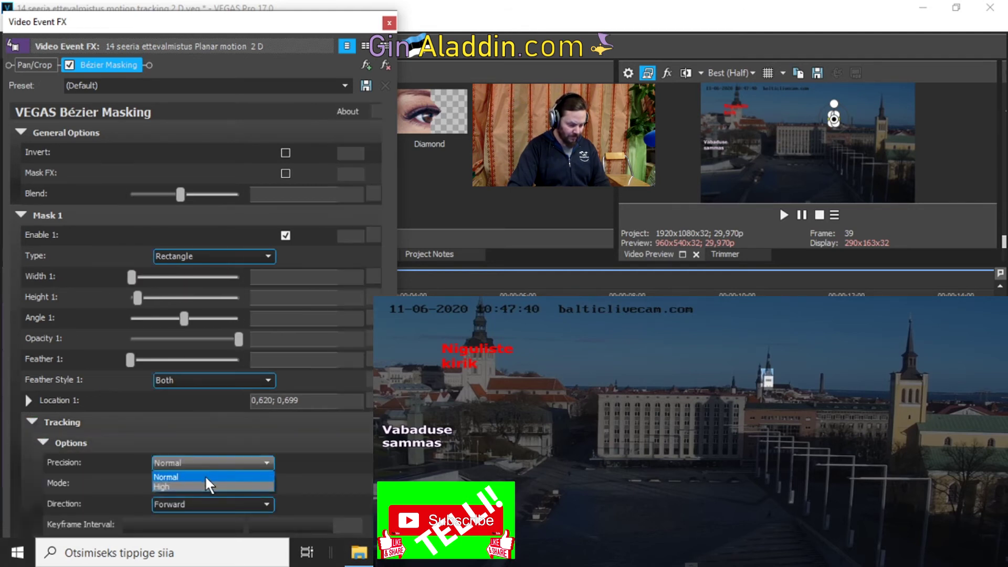
{"action": "left_click", "coordinate": [198, 486]}
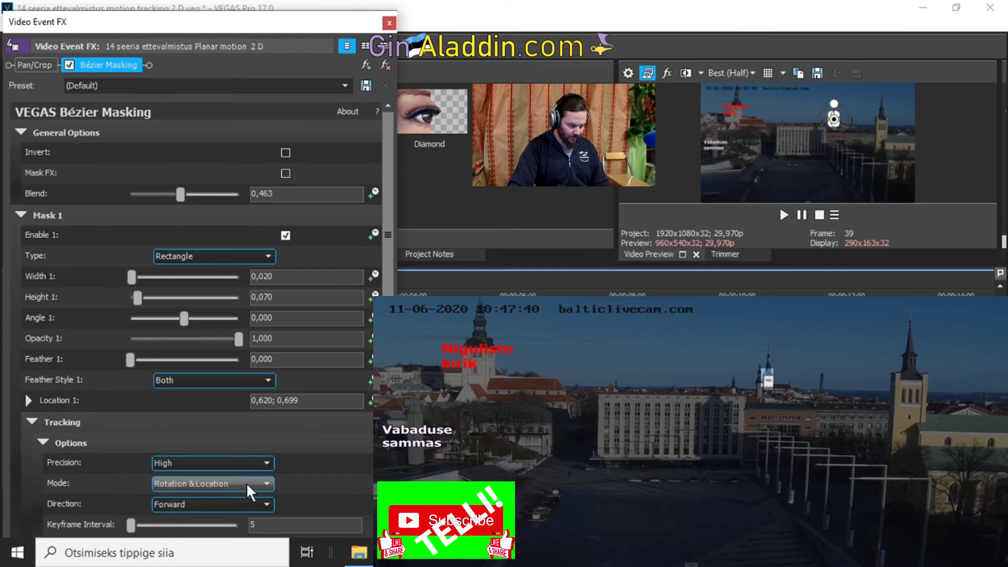
{"action": "left_click", "coordinate": [247, 483]}
{"action": "left_click", "coordinate": [190, 497]}
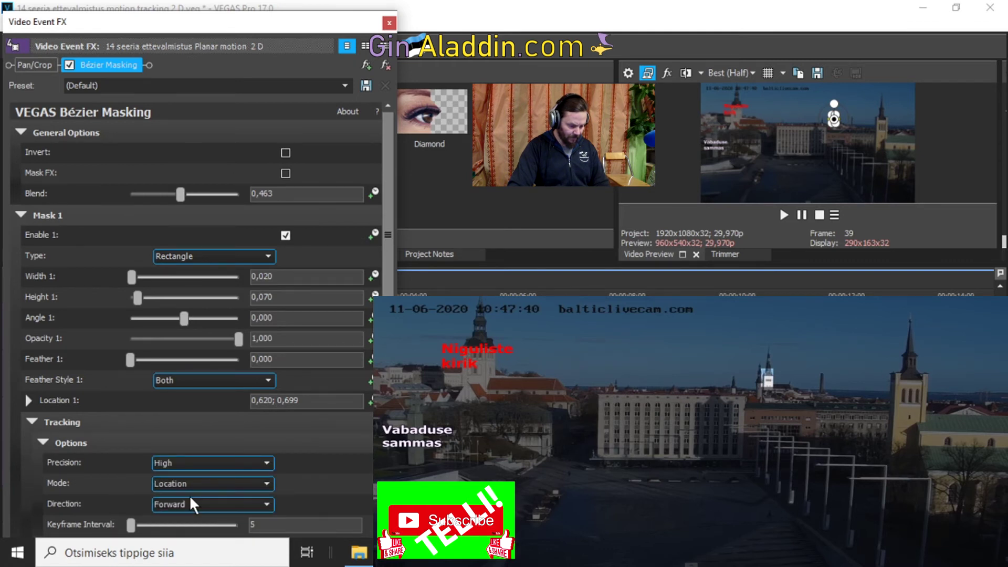
Step: Set the tracking keyframe interval to 1 and run forward motion tracking on mask 1
{"action": "scroll", "coordinate": [257, 447], "scroll_direction": "down", "scroll_amount": 3}
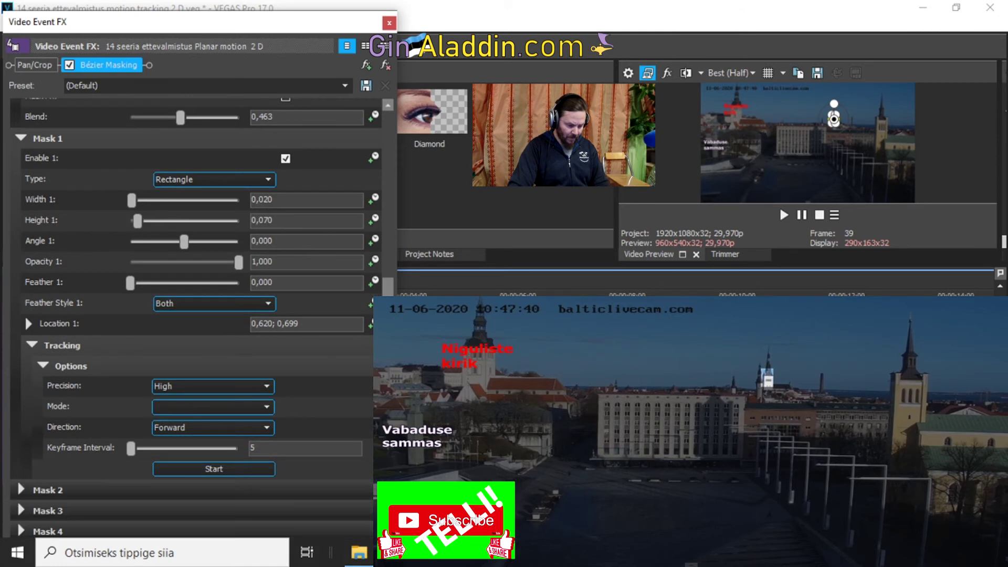
{"action": "double_click", "coordinate": [255, 448]}
{"action": "key", "text": "BackSpace"}
{"action": "type", "text": "1"}
{"action": "left_click", "coordinate": [217, 469]}
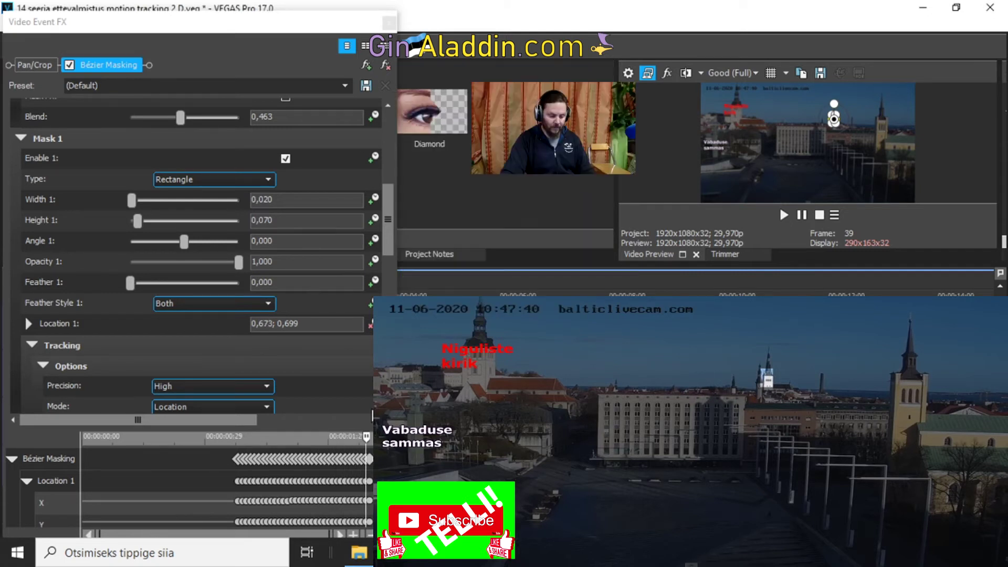
Step: Run backward motion tracking on mask 1 from the first tracked keyframe, then close the effect settings
{"action": "left_click", "coordinate": [237, 456]}
{"action": "scroll", "coordinate": [386, 251], "scroll_direction": "down", "scroll_amount": 2}
{"action": "scroll", "coordinate": [385, 251], "scroll_direction": "down", "scroll_amount": 1}
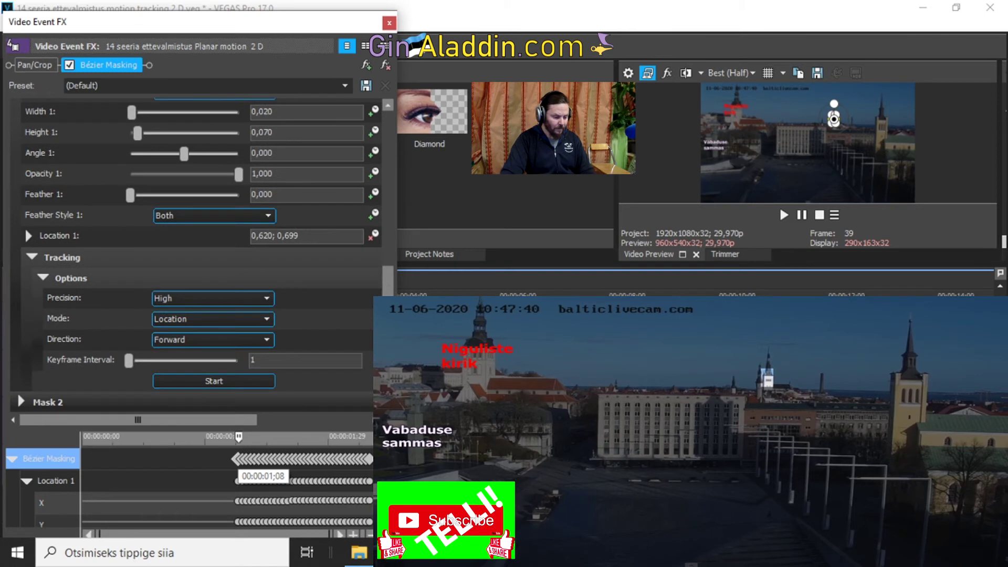
{"action": "left_click", "coordinate": [266, 339]}
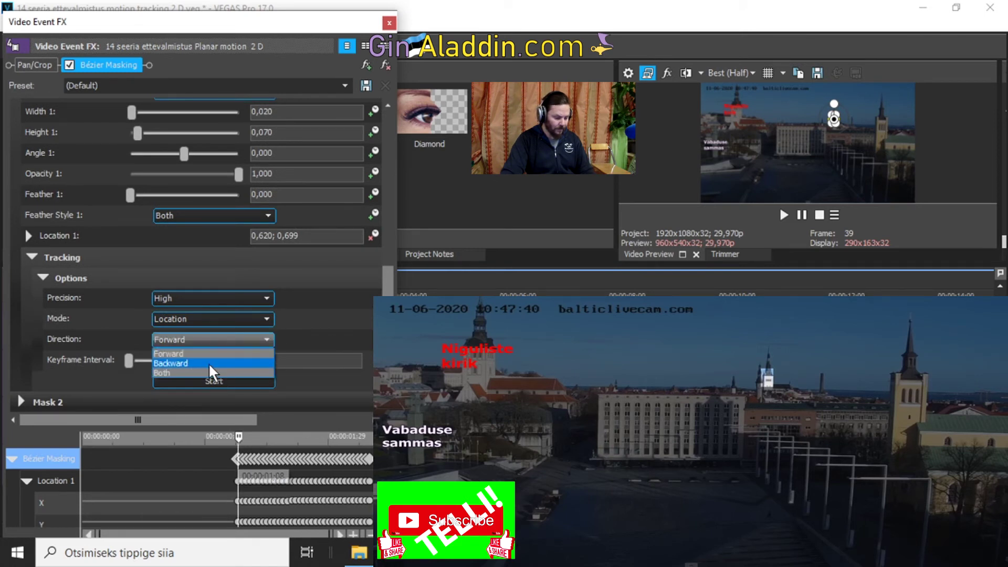
{"action": "left_click", "coordinate": [209, 361]}
{"action": "left_click", "coordinate": [229, 382]}
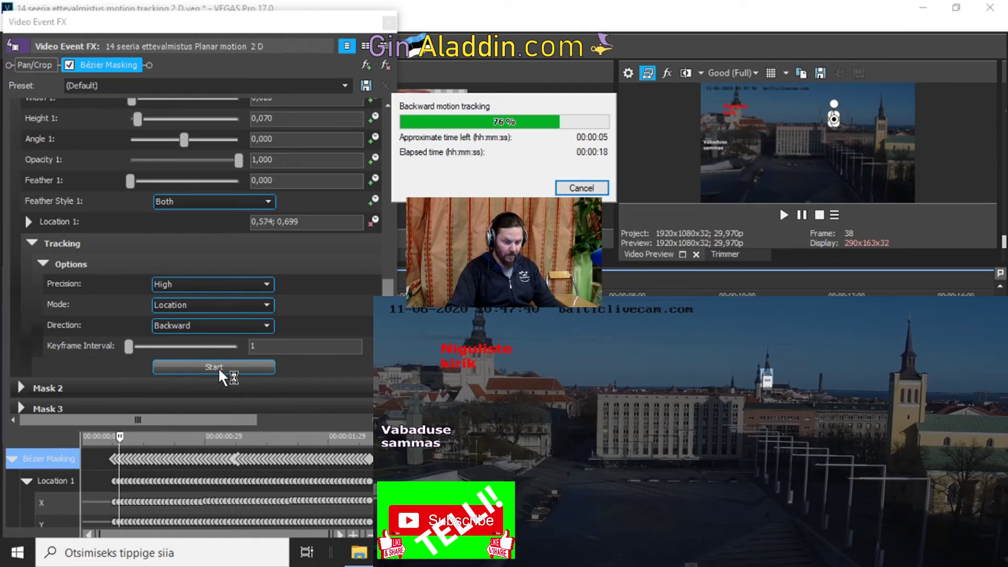
{"action": "left_click", "coordinate": [388, 22]}
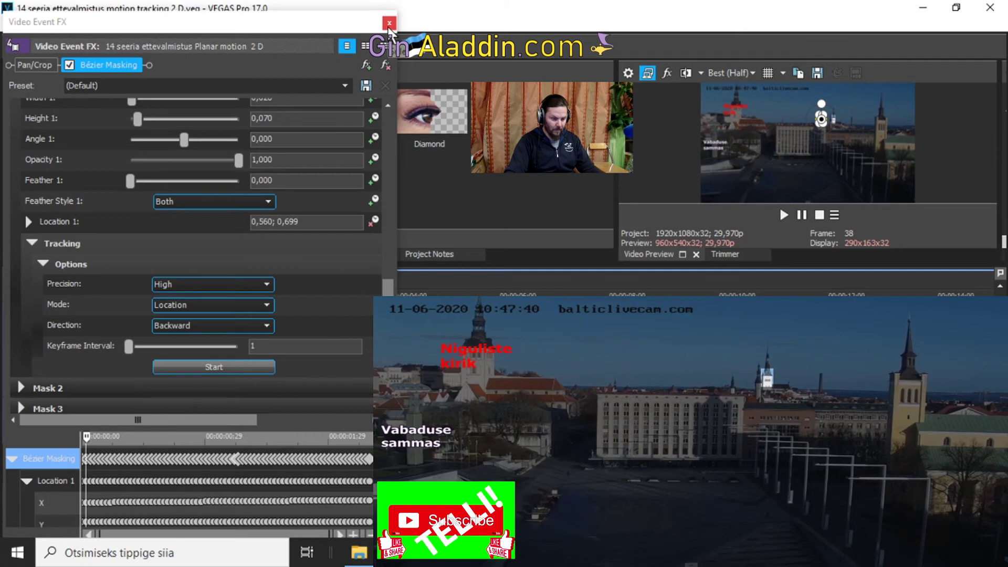
{"action": "left_click", "coordinate": [389, 24]}
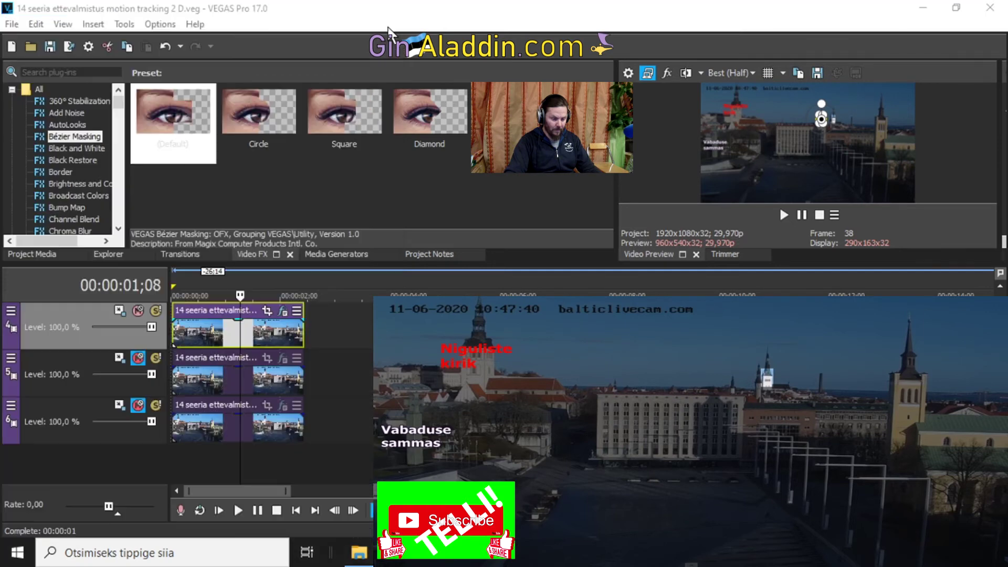
Step: Step through the track 4 clip frame by frame from start to end to check how the mask follows the spire
{"action": "left_click", "coordinate": [175, 329]}
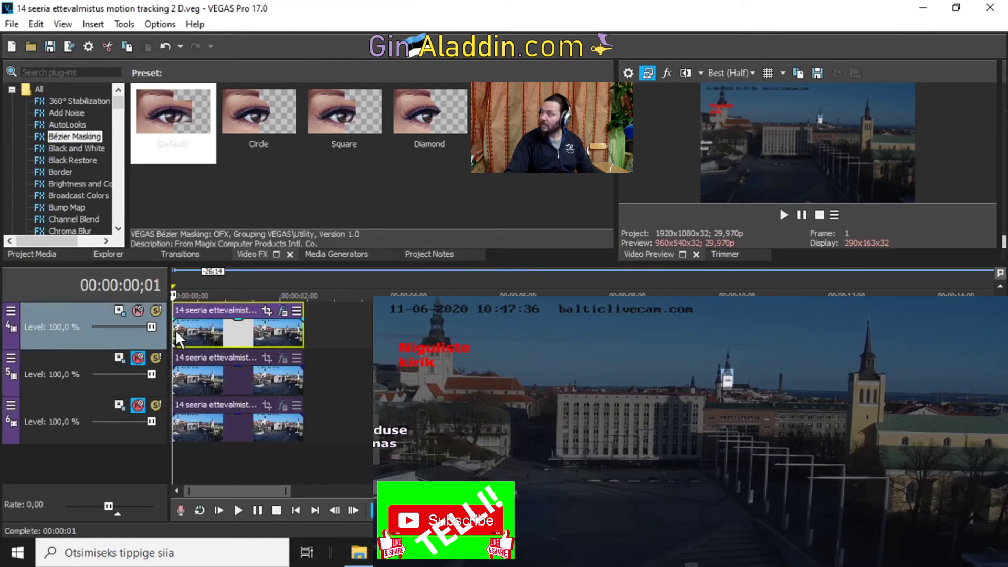
{"action": "key", "text": "Right"}
{"action": "key", "text": "Right"}
{"action": "key", "text": "Right"}
{"action": "key", "text": "Right"}
{"action": "key", "text": "Right"}
{"action": "key", "text": "Right"}
{"action": "key", "text": "Right"}
{"action": "key", "text": "Right"}
{"action": "key", "text": "Right"}
{"action": "key", "text": "Right"}
{"action": "key", "text": "Right"}
{"action": "key", "text": "Right"}
{"action": "key", "text": "Right"}
{"action": "key", "text": "Right"}
{"action": "key", "text": "Right"}
{"action": "key", "text": "Right"}
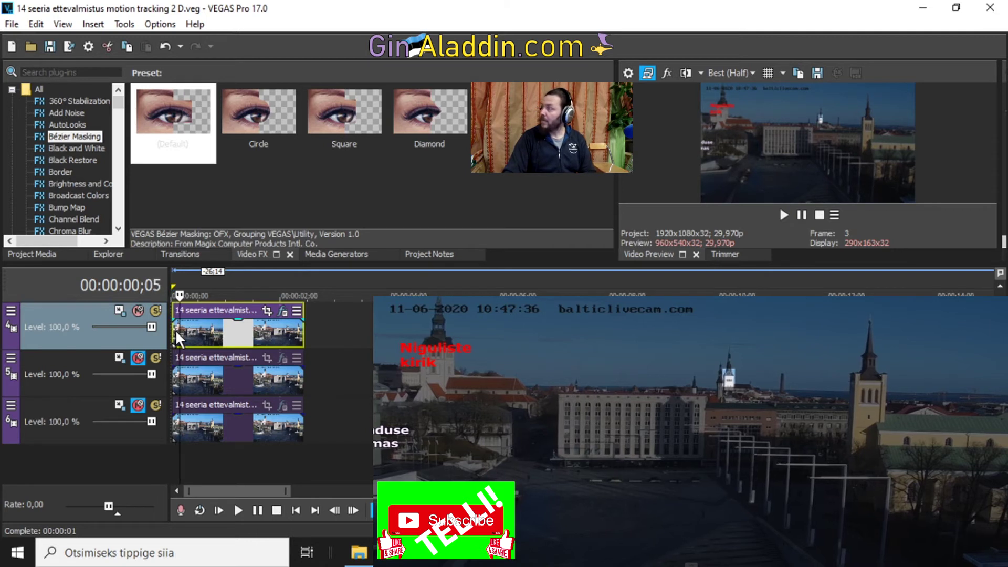
{"action": "key", "text": "Right"}
{"action": "key", "text": "Right"}
{"action": "key", "text": "Right"}
{"action": "key", "text": "Right"}
{"action": "key", "text": "Right"}
{"action": "key", "text": "Right"}
{"action": "key", "text": "Right"}
{"action": "key", "text": "Right"}
{"action": "key", "text": "Right"}
{"action": "key", "text": "Right"}
{"action": "key", "text": "Right"}
{"action": "key", "text": "Right"}
{"action": "key", "text": "Right"}
{"action": "key", "text": "Right"}
{"action": "key", "text": "Right"}
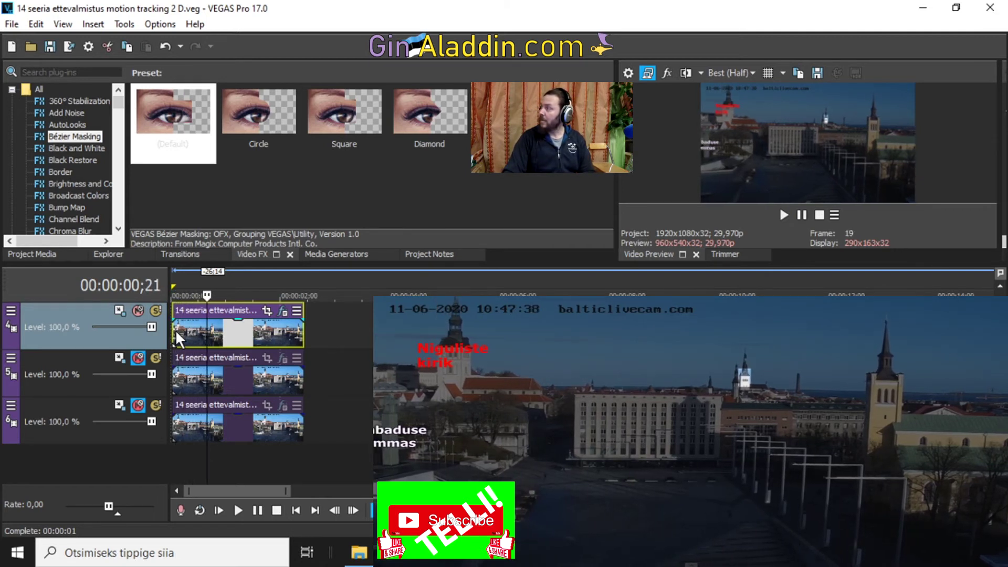
{"action": "key", "text": "Right"}
{"action": "key", "text": "Right"}
{"action": "key", "text": "Right"}
{"action": "key", "text": "Right"}
{"action": "key", "text": "Right"}
{"action": "key", "text": "Right"}
{"action": "key", "text": "Right"}
{"action": "key", "text": "Right"}
{"action": "key", "text": "Right"}
{"action": "key", "text": "Right"}
{"action": "key", "text": "Right"}
{"action": "key", "text": "Right"}
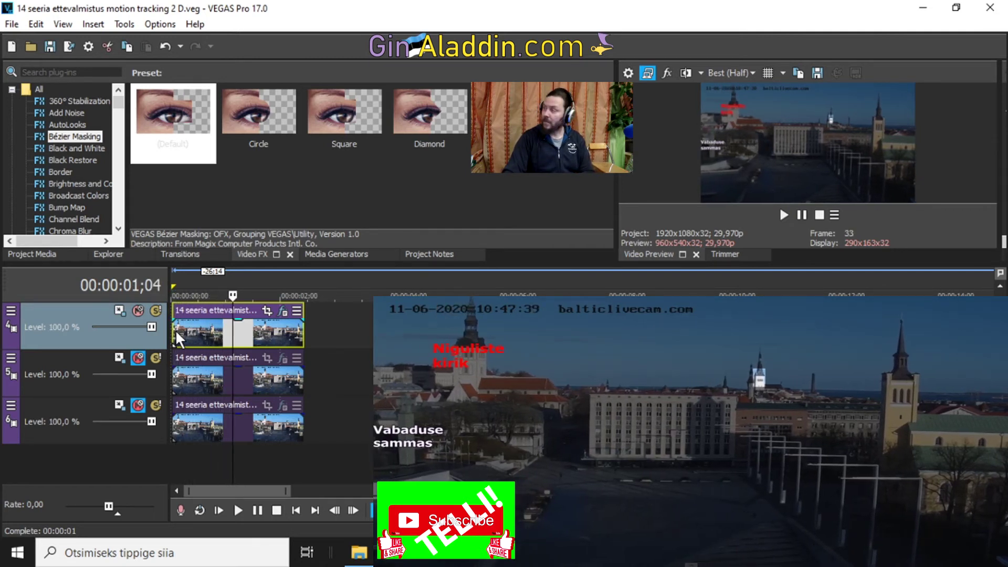
{"action": "key", "text": "Right"}
{"action": "key", "text": "Right"}
{"action": "key", "text": "Right"}
{"action": "key", "text": "Right"}
{"action": "key", "text": "Right"}
{"action": "key", "text": "Right"}
{"action": "key", "text": "Right"}
{"action": "key", "text": "Right"}
{"action": "key", "text": "Right"}
{"action": "key", "text": "Right"}
{"action": "key", "text": "Right"}
{"action": "key", "text": "Right"}
{"action": "key", "text": "Right"}
{"action": "key", "text": "Right"}
{"action": "key", "text": "Right"}
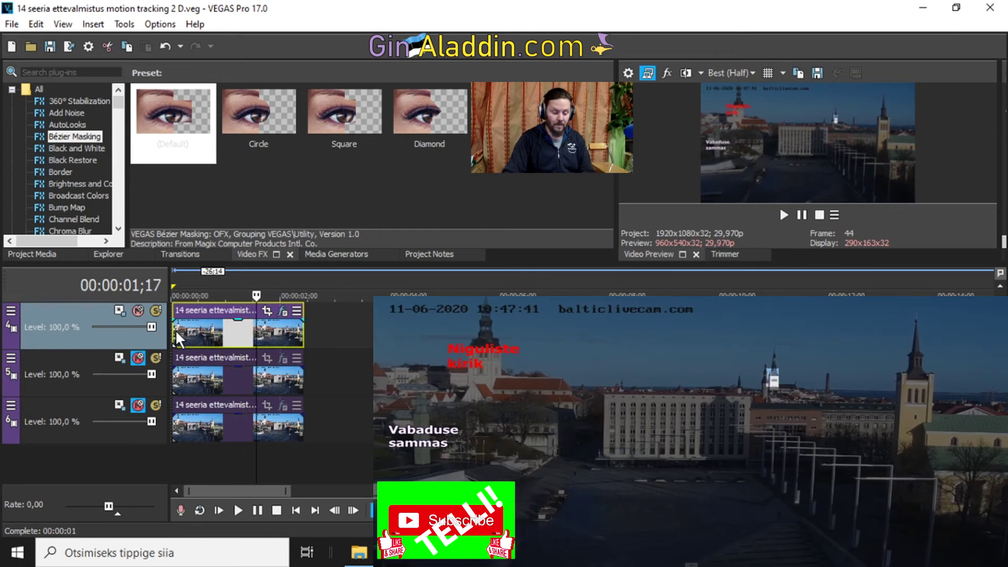
{"action": "key", "text": "Right"}
{"action": "key", "text": "Right"}
{"action": "key", "text": "Right"}
{"action": "key", "text": "Right"}
{"action": "key", "text": "Right"}
{"action": "key", "text": "Right"}
{"action": "key", "text": "Right"}
{"action": "key", "text": "Right"}
{"action": "key", "text": "Right"}
{"action": "key", "text": "Right"}
{"action": "key", "text": "Right"}
{"action": "key", "text": "Right"}
{"action": "key", "text": "Right"}
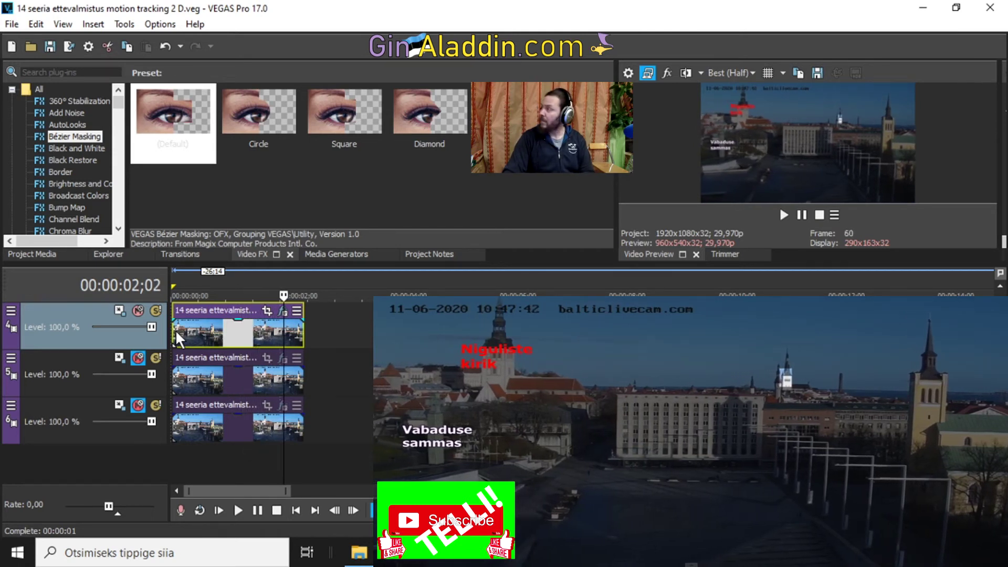
{"action": "key", "text": "Right"}
{"action": "key", "text": "Right"}
{"action": "key", "text": "Right"}
{"action": "key", "text": "Right"}
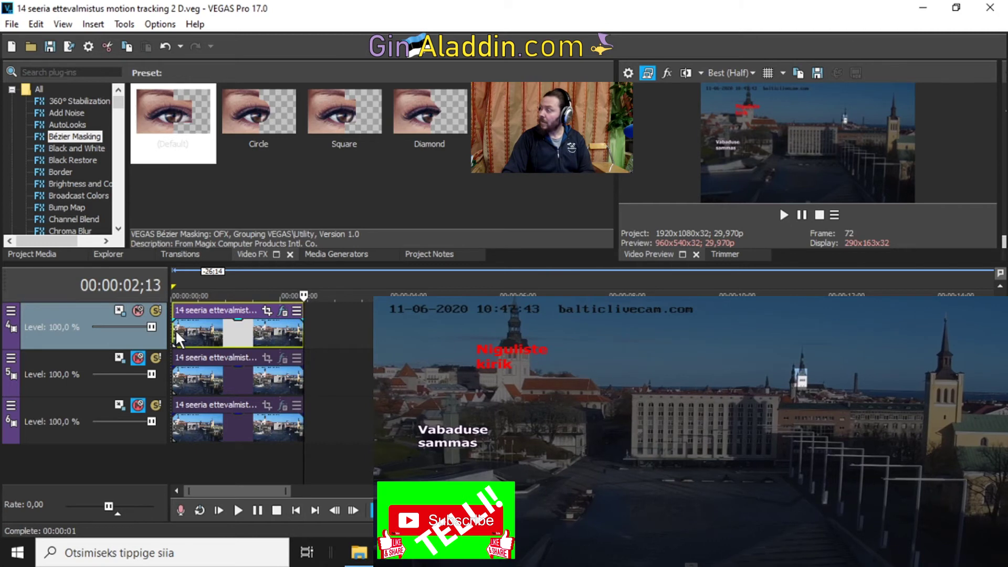
{"action": "left_click", "coordinate": [216, 329]}
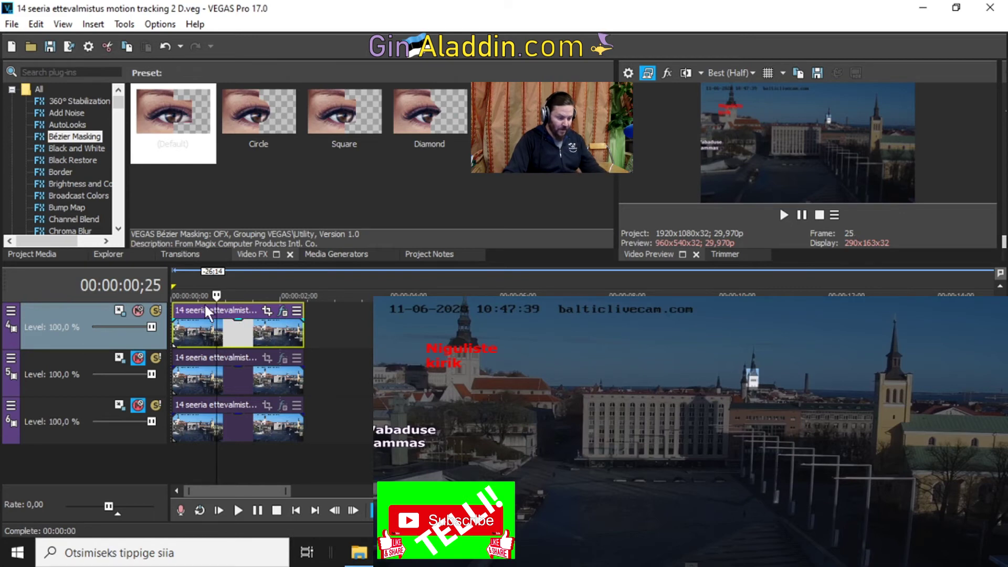
Step: Run the text-tracking script on the track 4 clip's mask, keeping the X and Y offsets at 0,00
{"action": "left_click", "coordinate": [123, 24]}
{"action": "mouse_move", "coordinate": [174, 310]}
{"action": "left_click", "coordinate": [346, 305]}
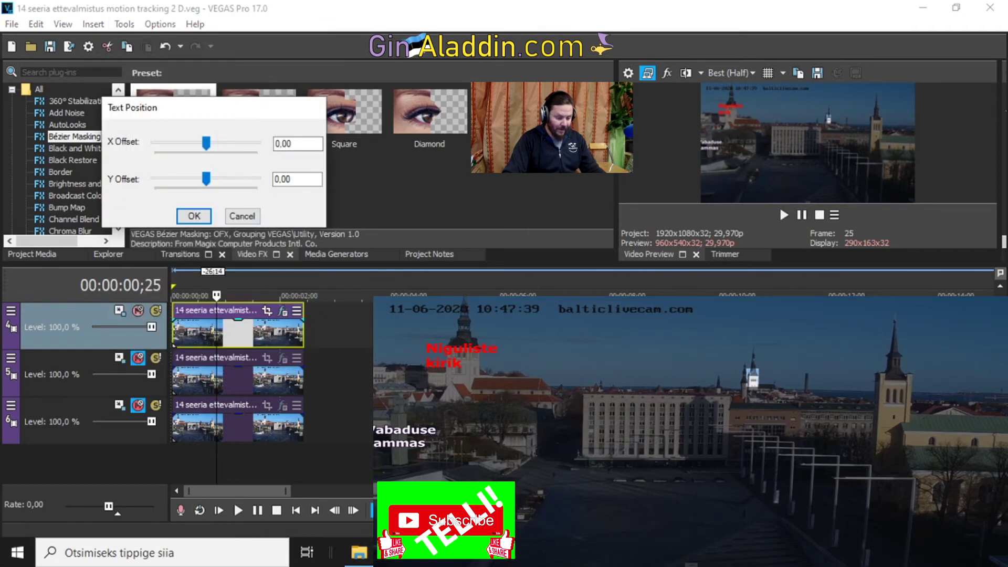
{"action": "left_click", "coordinate": [193, 217]}
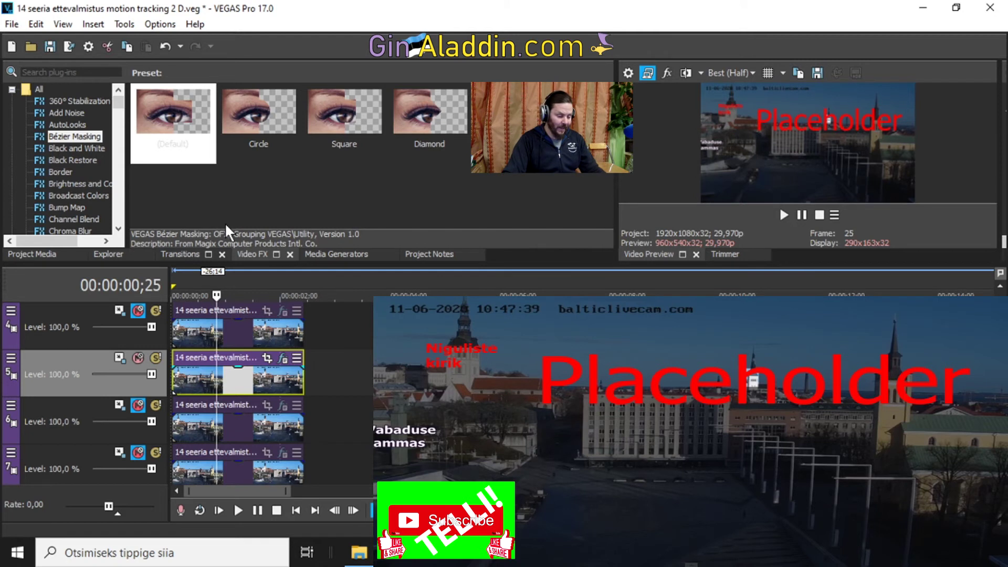
Step: Open the new placeholder title's generated media settings and make its text size 9 and bold
{"action": "scroll", "coordinate": [237, 393], "scroll_direction": "up", "scroll_amount": 3}
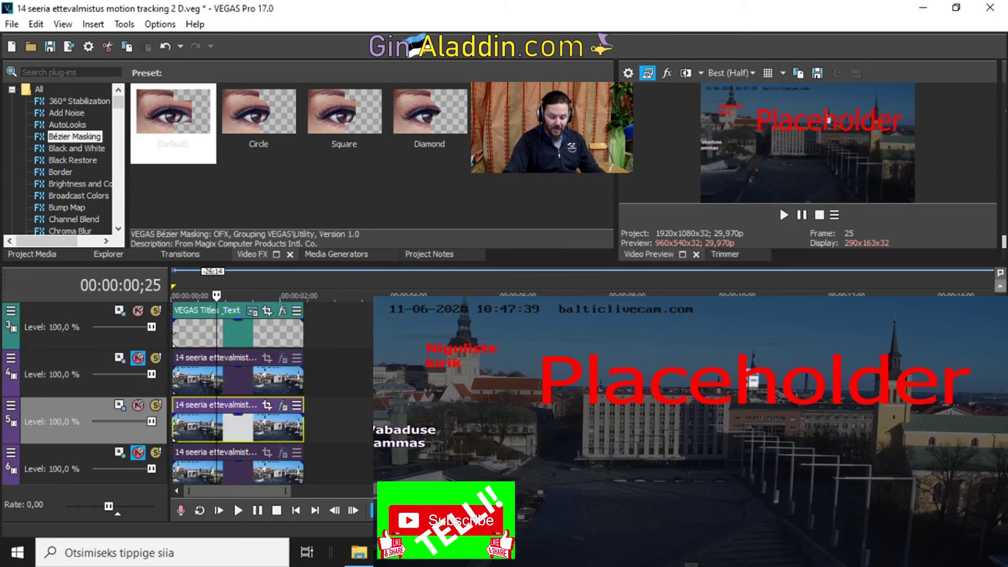
{"action": "left_click", "coordinate": [253, 311]}
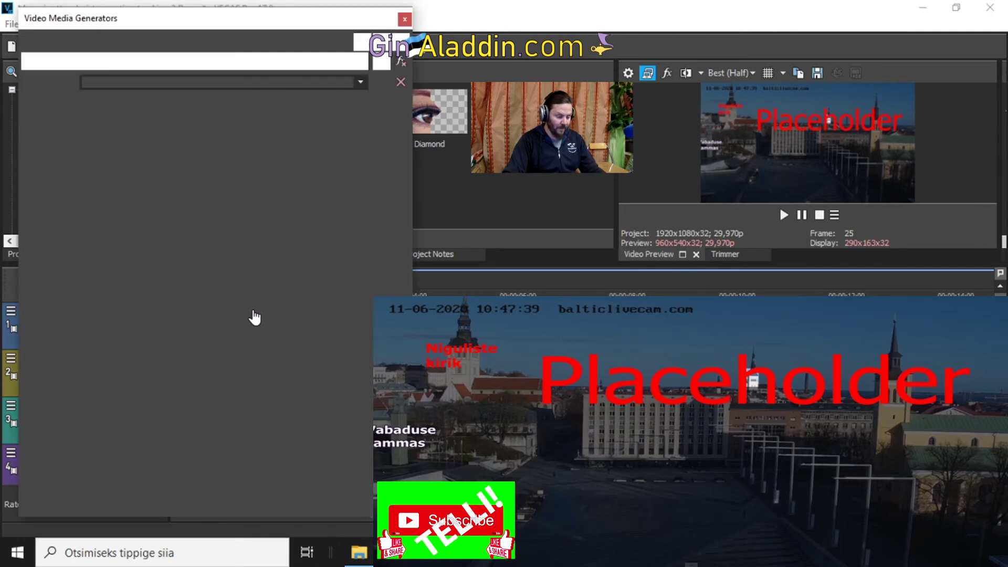
{"action": "double_click", "coordinate": [149, 202]}
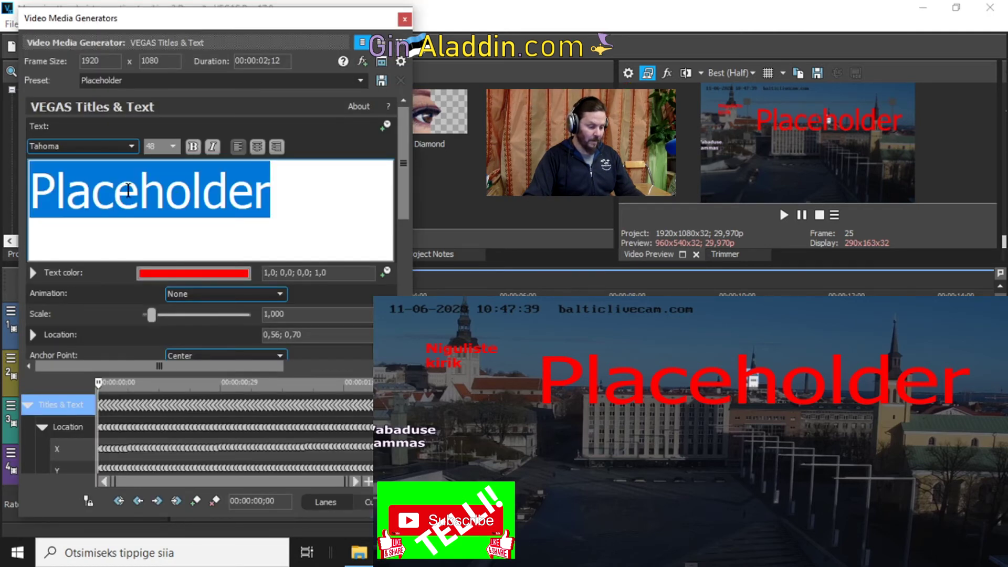
{"action": "left_click", "coordinate": [173, 147]}
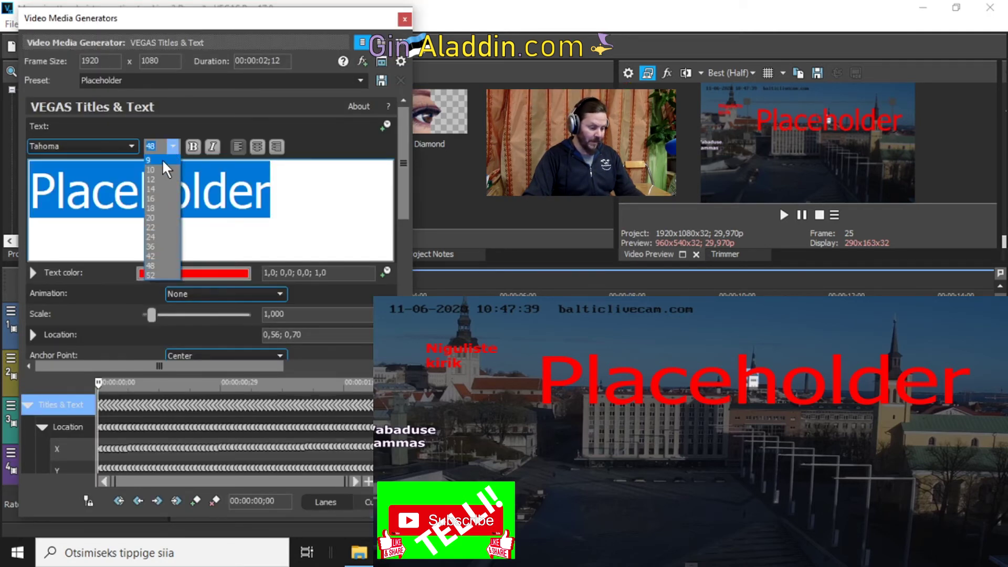
{"action": "left_click", "coordinate": [162, 160]}
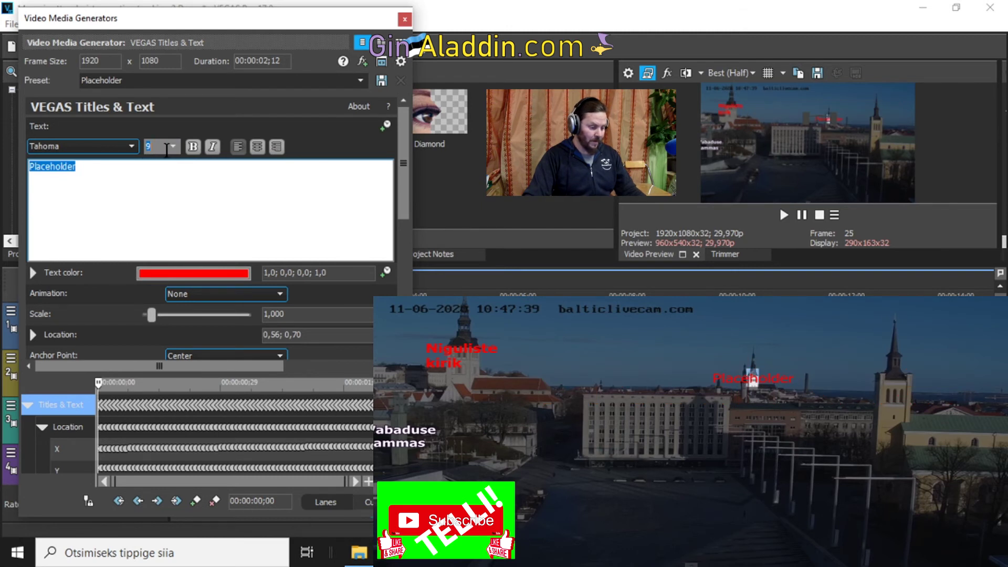
{"action": "left_click", "coordinate": [193, 148]}
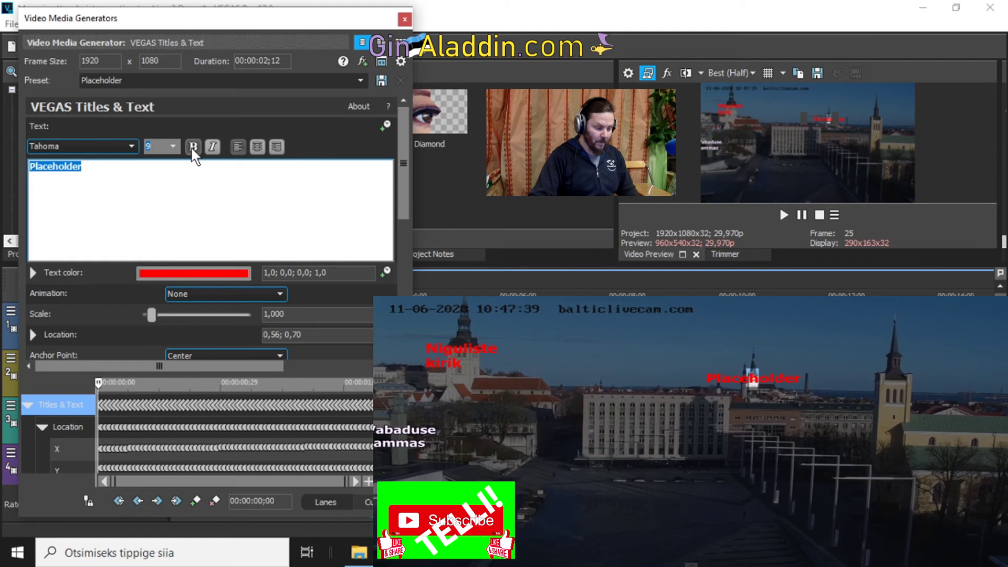
Step: Replace the placeholder title text with "Oleviste kirik", one word per line
{"action": "left_click", "coordinate": [118, 168]}
{"action": "double_click", "coordinate": [86, 168]}
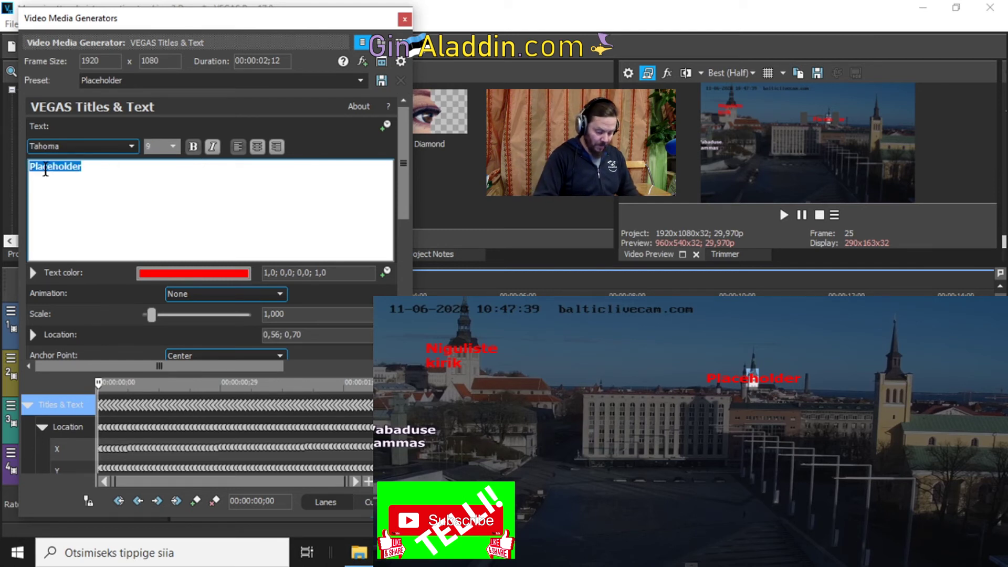
{"action": "type", "text": "Oleviste"}
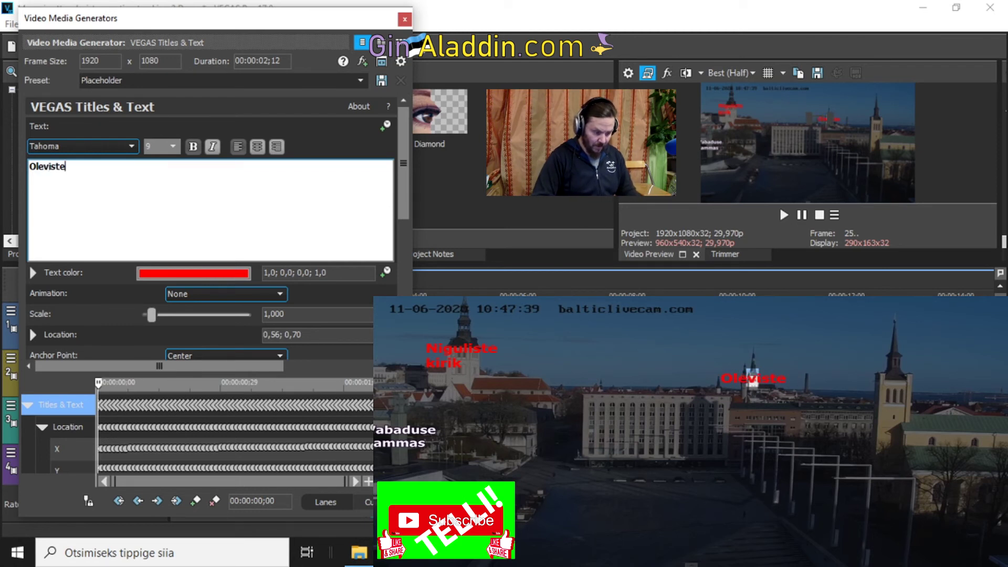
{"action": "type", "text": " kirik"}
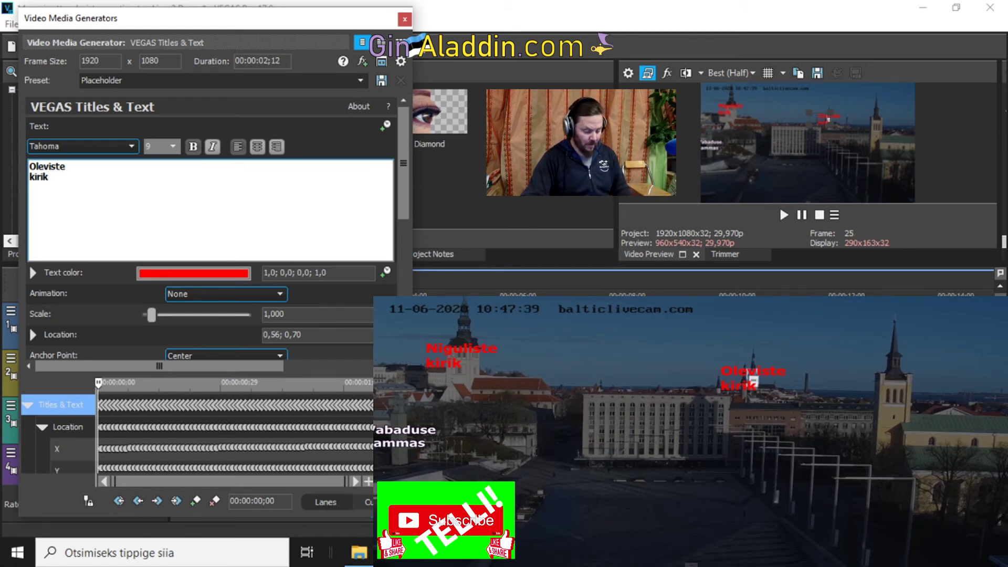
Step: Change the Oleviste kirik label's text color to green (0,12; 0,89; 0,12; 1,0)
{"action": "left_click", "coordinate": [33, 273]}
{"action": "left_click", "coordinate": [222, 329]}
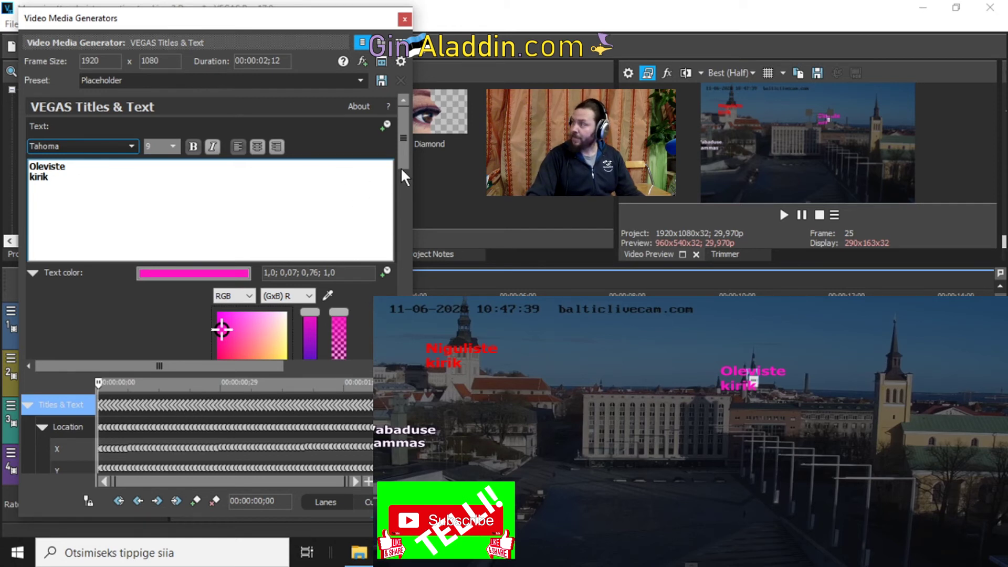
{"action": "left_click_drag", "start_coordinate": [402, 160], "coordinate": [409, 279]}
{"action": "left_click", "coordinate": [280, 251]}
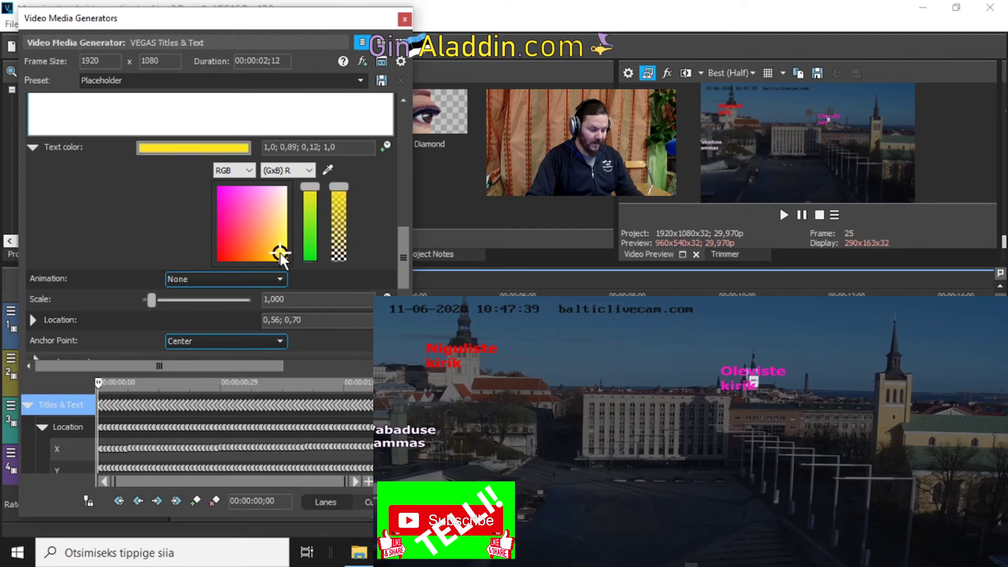
{"action": "left_click", "coordinate": [310, 255]}
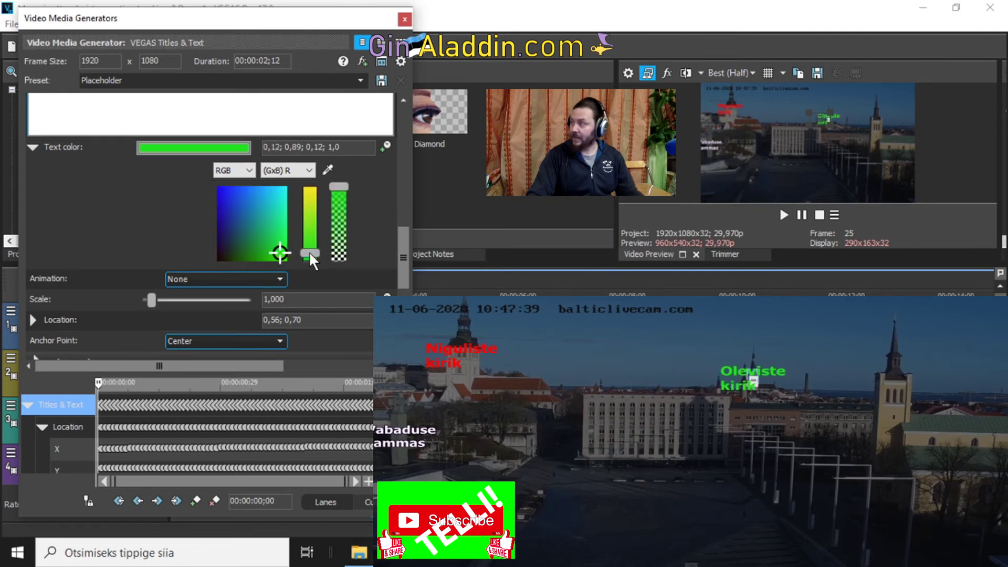
{"action": "left_click_drag", "start_coordinate": [402, 238], "coordinate": [401, 120]}
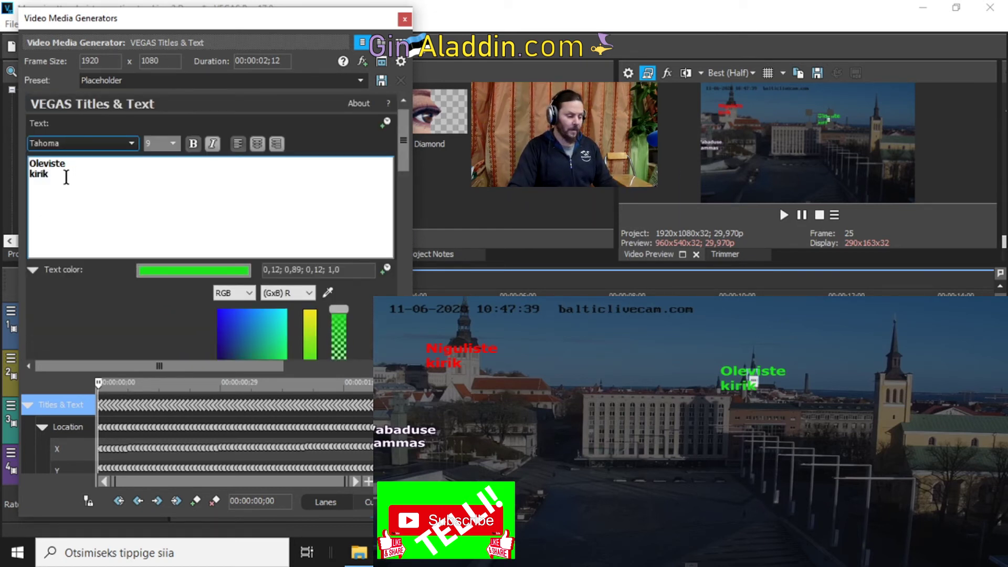
Step: Set the entire Oleviste kirik label to font size 6, then close its settings and save the project
{"action": "key", "text": "ctrl+a"}
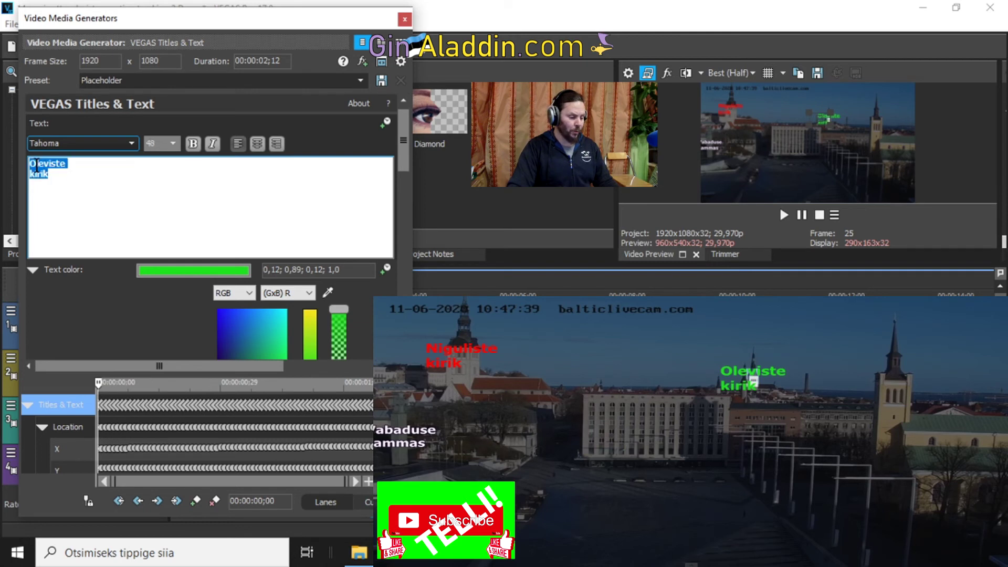
{"action": "left_click", "coordinate": [151, 143]}
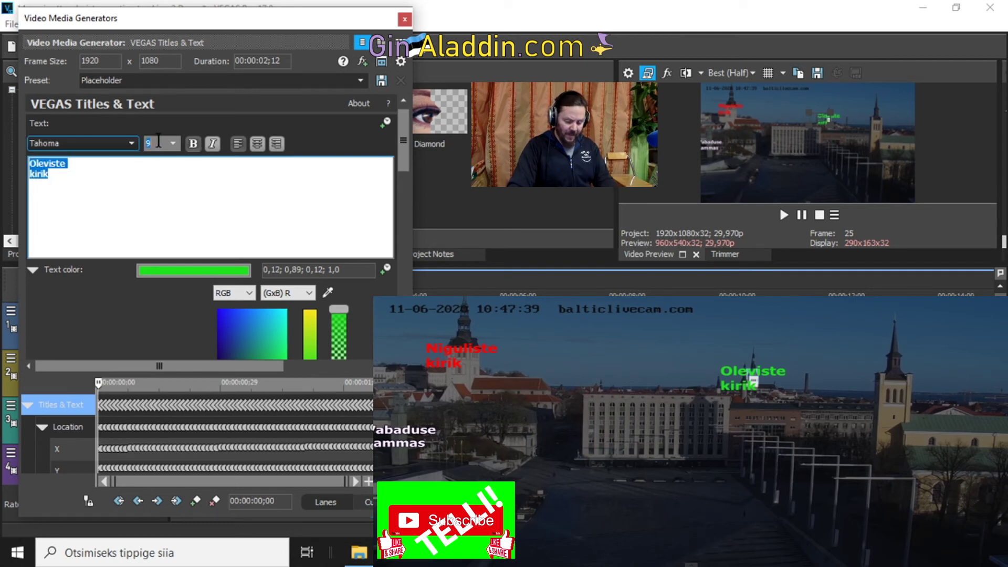
{"action": "type", "text": "6"}
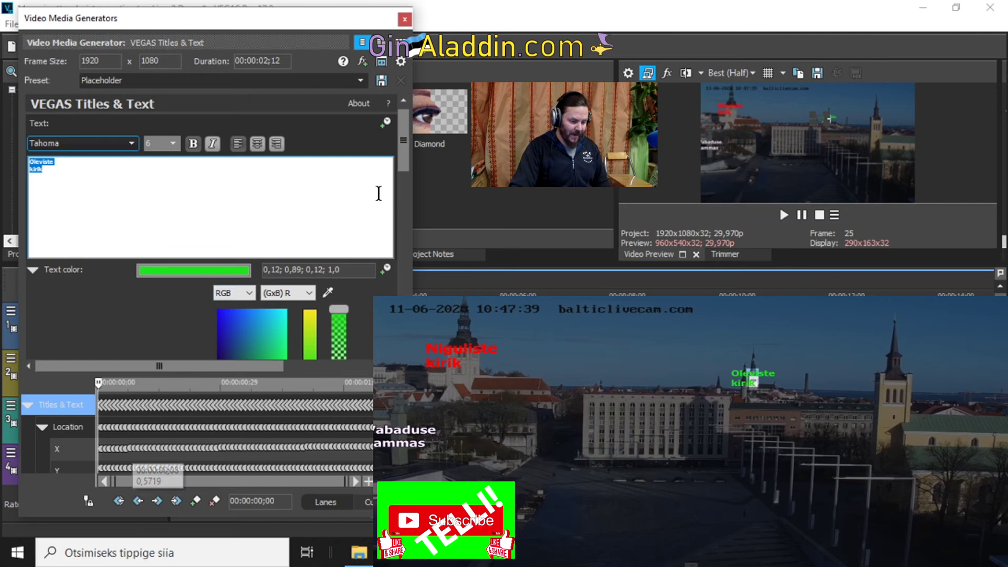
{"action": "left_click_drag", "start_coordinate": [402, 152], "coordinate": [402, 77]}
{"action": "left_click", "coordinate": [405, 20]}
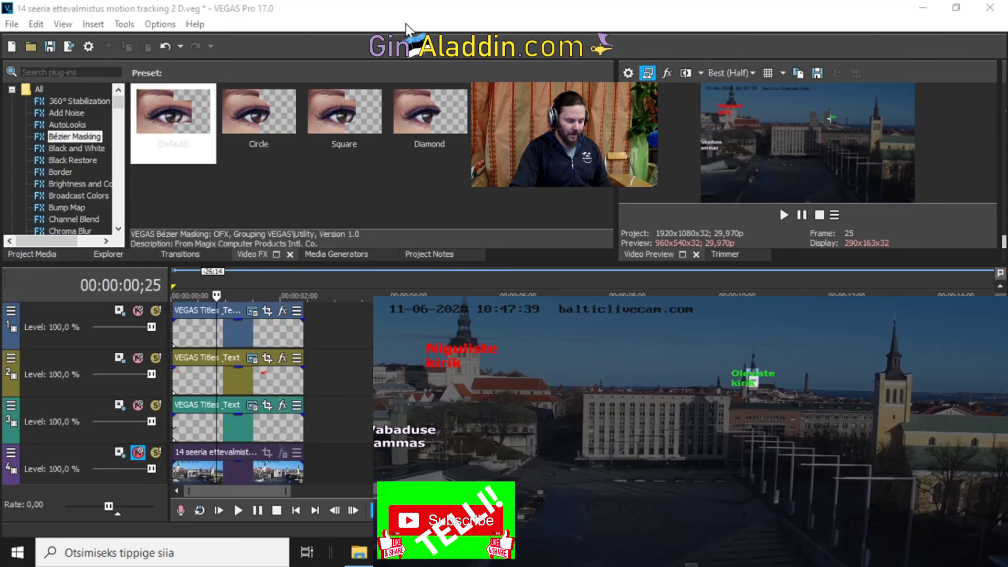
{"action": "key", "text": "ctrl+s"}
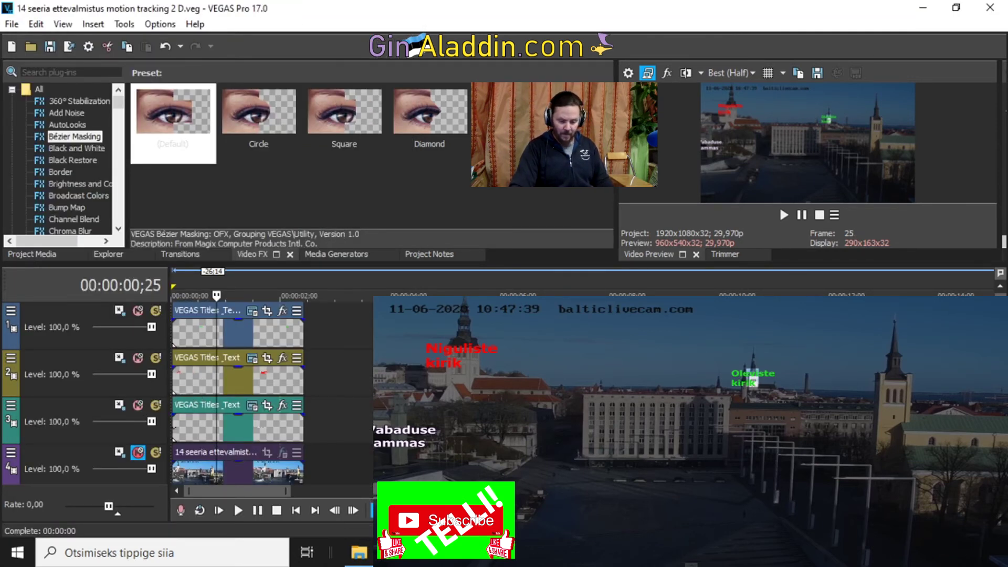
Step: Mute the finished spire clip on track 5 and unmute the next duplicate clip on track 4
{"action": "scroll", "coordinate": [236, 394], "scroll_direction": "down", "scroll_amount": 2}
{"action": "left_click", "coordinate": [236, 426]}
{"action": "scroll", "coordinate": [174, 357], "scroll_direction": "down", "scroll_amount": 1}
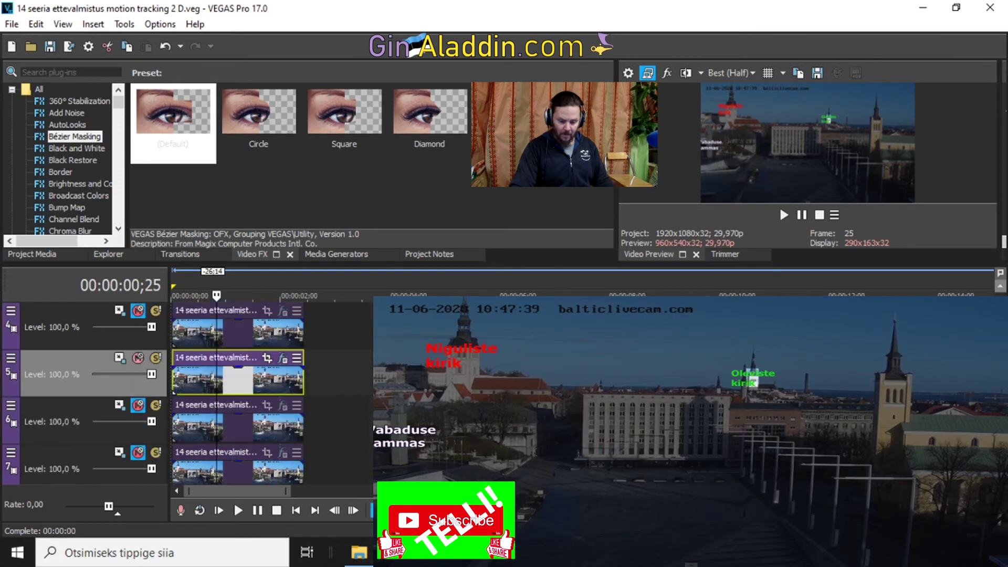
{"action": "left_click", "coordinate": [138, 359]}
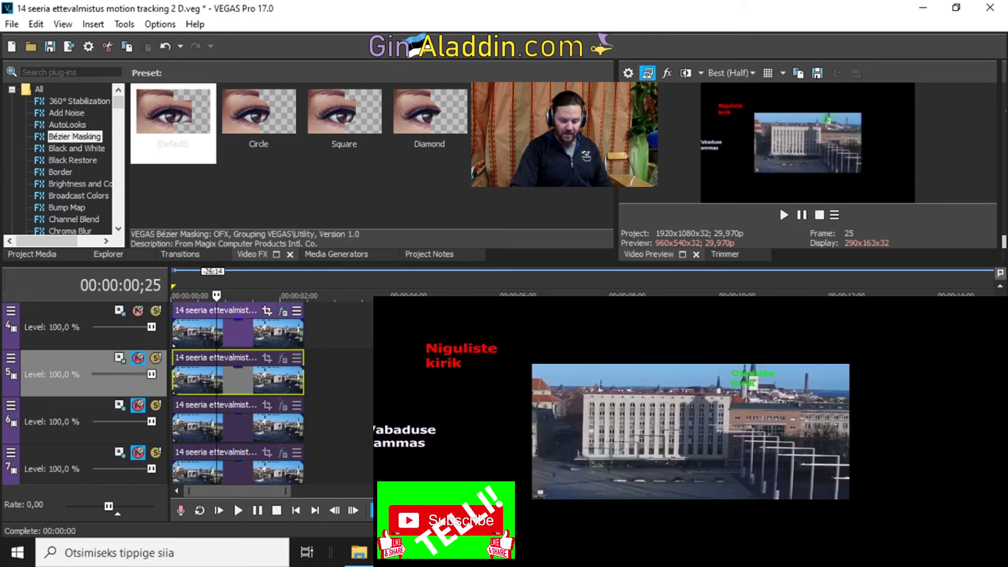
Step: Open the Bézier Masking settings of the track 4 clip and set the blend to about 0,395
{"action": "scroll", "coordinate": [191, 354], "scroll_direction": "up", "scroll_amount": 3}
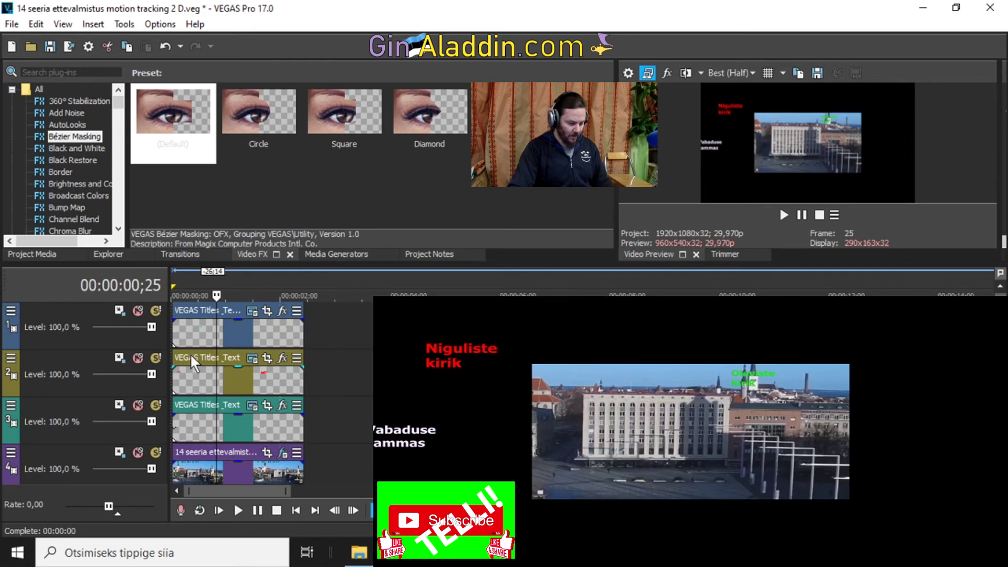
{"action": "left_click", "coordinate": [268, 454]}
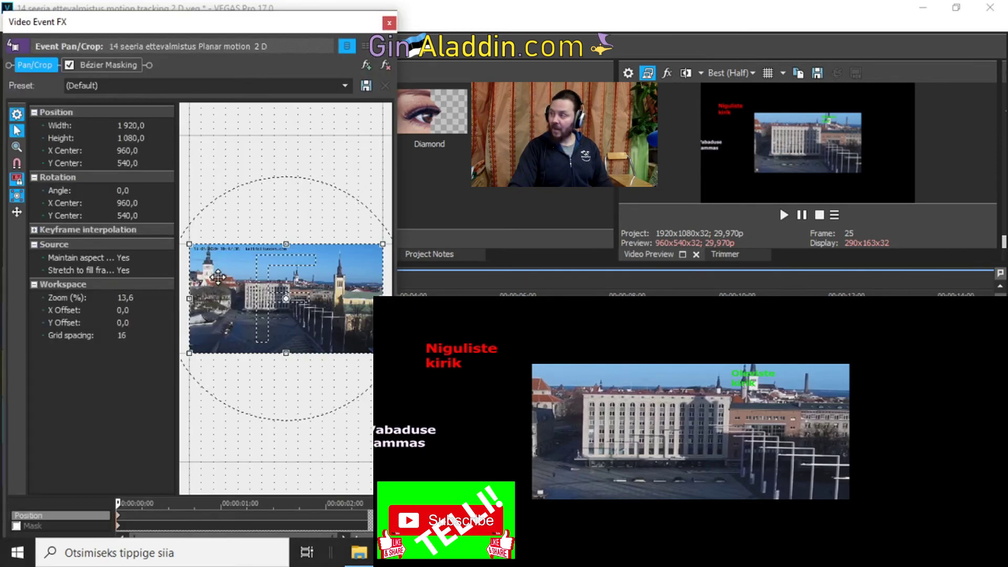
{"action": "left_click", "coordinate": [110, 67]}
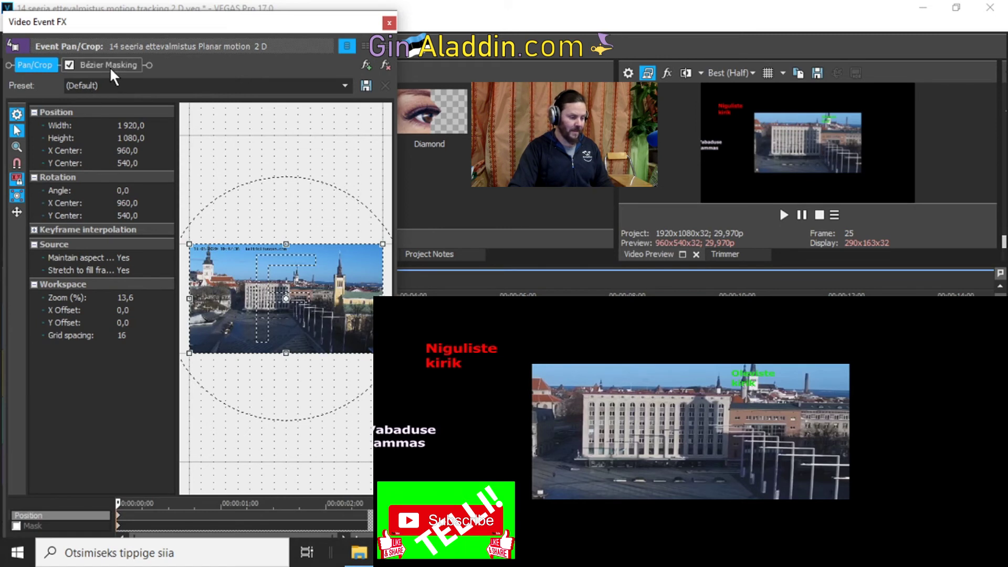
{"action": "left_click", "coordinate": [21, 131]}
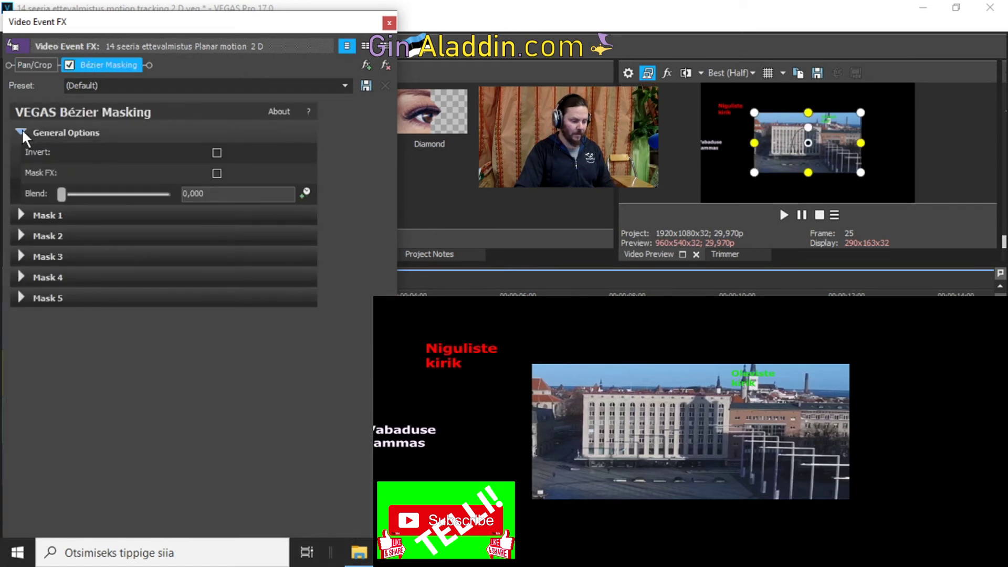
{"action": "left_click", "coordinate": [105, 193]}
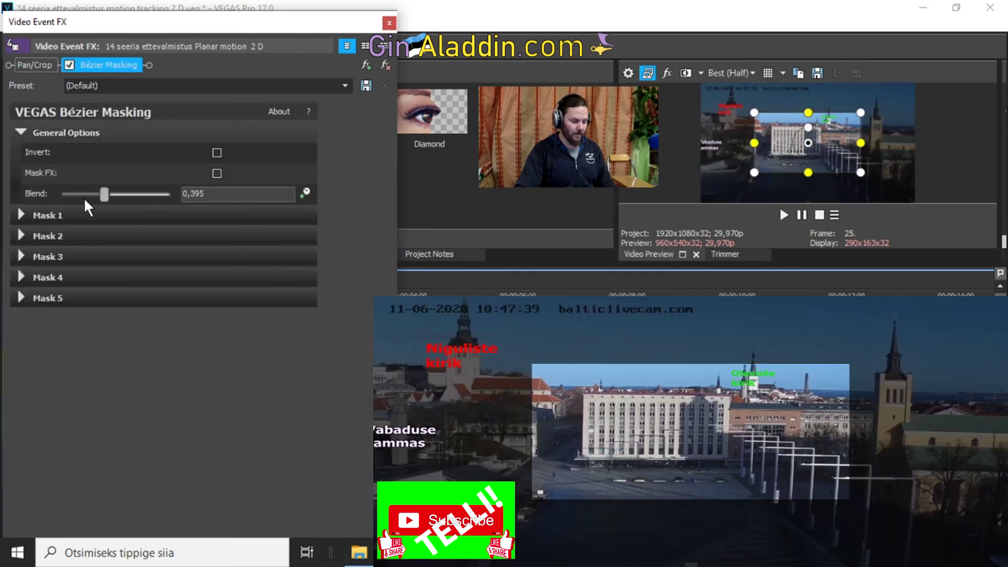
Step: Move rectangular mask 1 over the large church tower to about 0,814; 0,613 and set its width to 0,065
{"action": "left_click", "coordinate": [22, 216]}
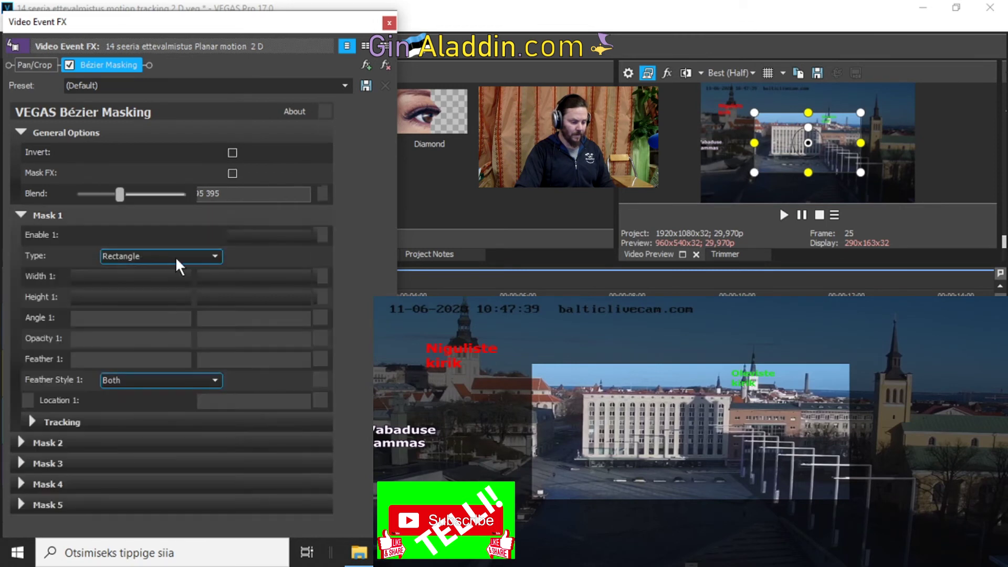
{"action": "left_click", "coordinate": [778, 164]}
{"action": "left_click_drag", "start_coordinate": [778, 165], "coordinate": [845, 151]}
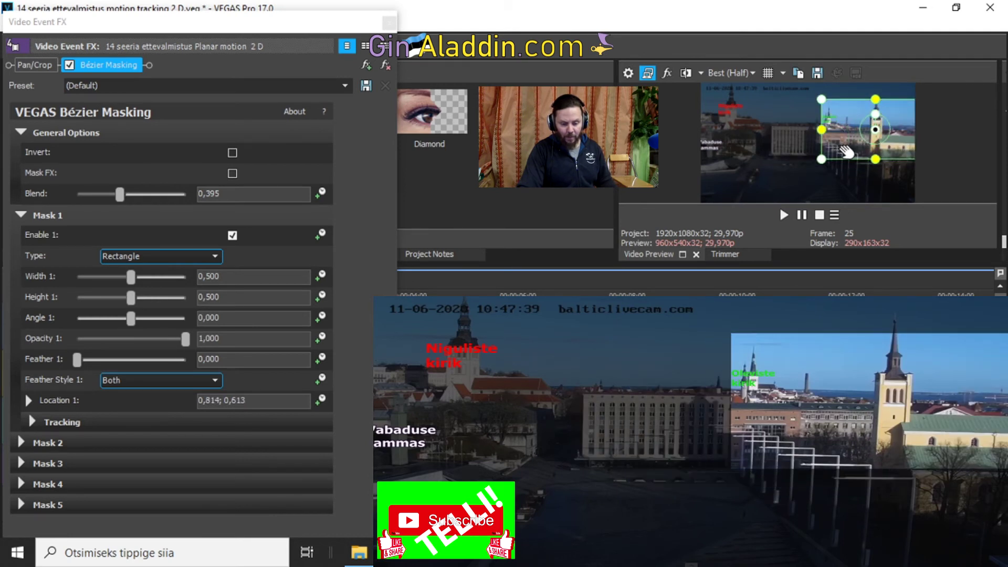
{"action": "left_click", "coordinate": [240, 277]}
{"action": "type", "text": "0,06"}
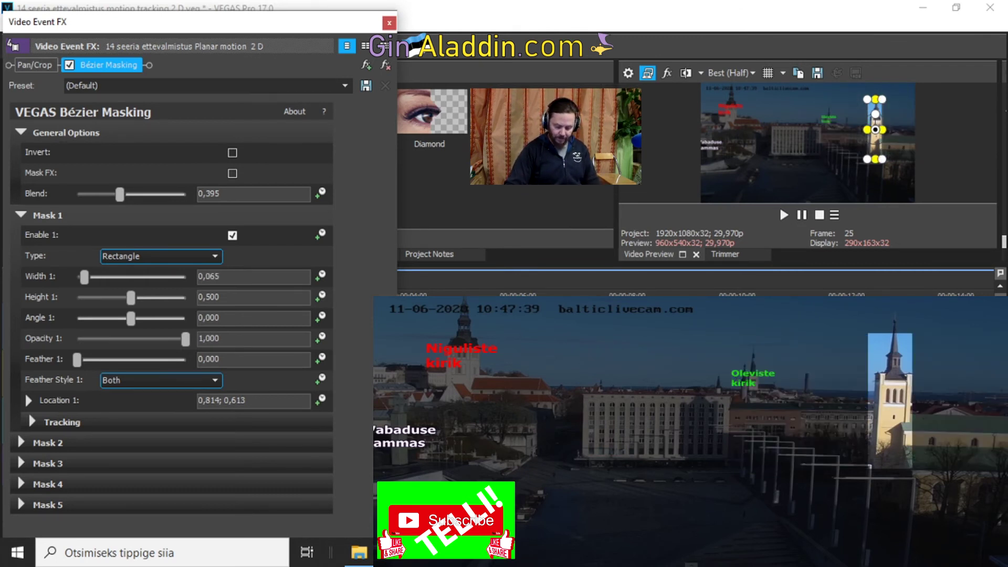
{"action": "key", "text": "Return"}
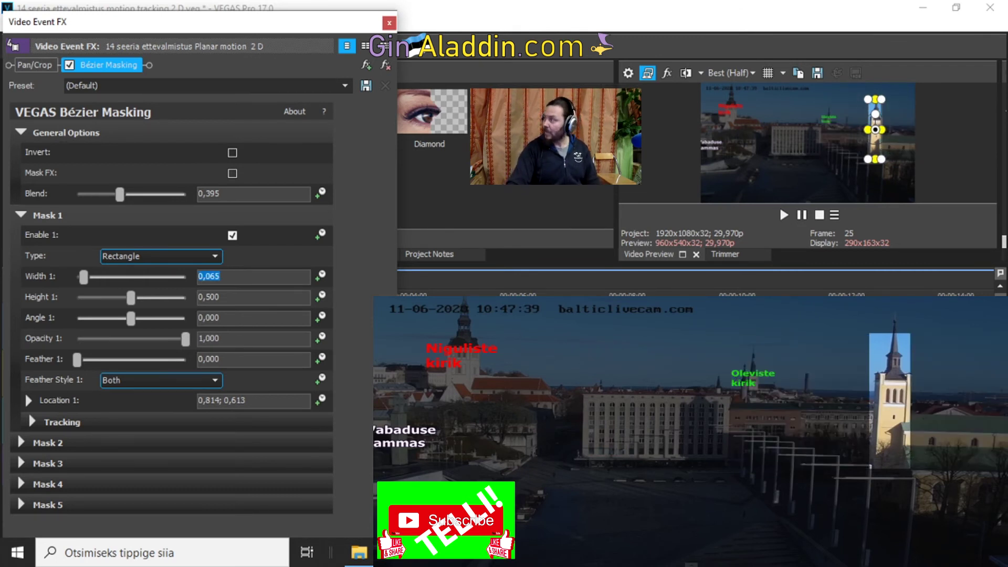
Step: Set mask 1's horizontal location to 0,819 and its height to 0,130
{"action": "left_click", "coordinate": [221, 401]}
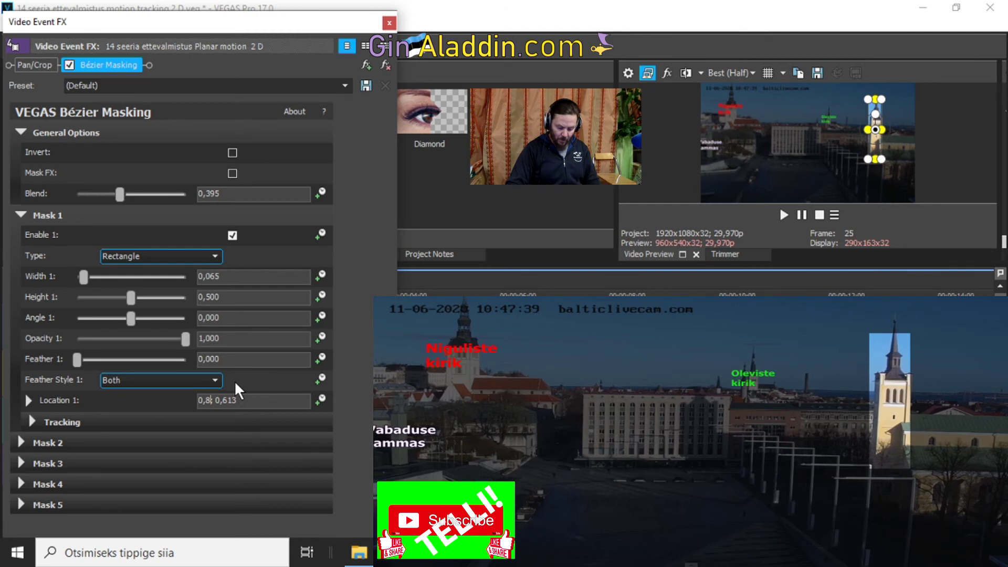
{"action": "type", "text": "19"}
{"action": "key", "text": "Return"}
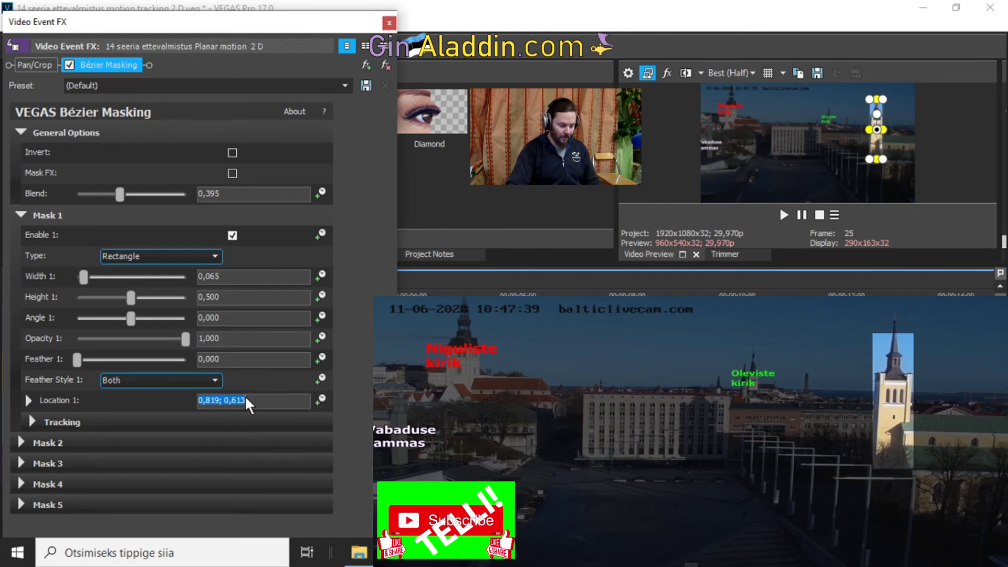
{"action": "left_click", "coordinate": [240, 301]}
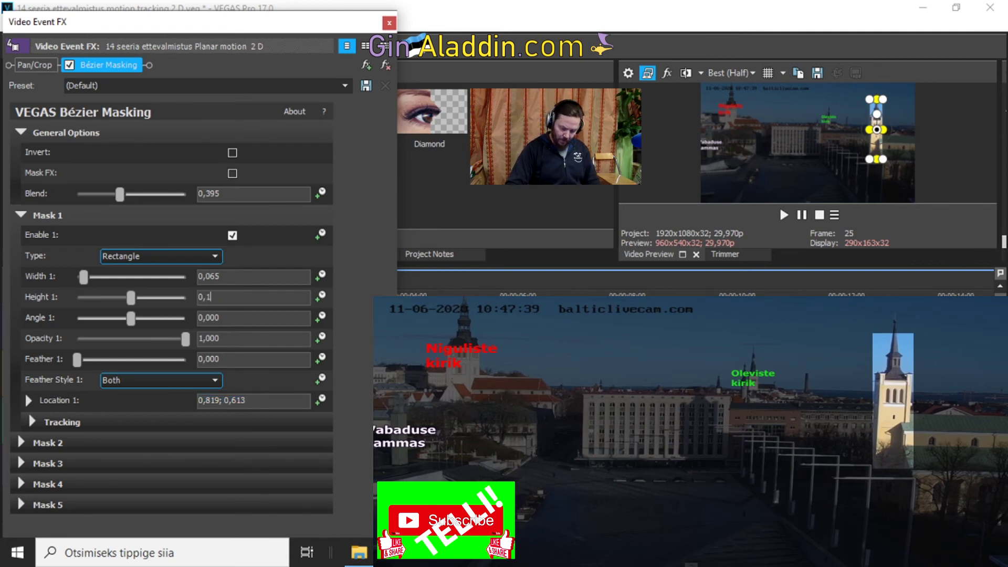
{"action": "key", "text": "Return"}
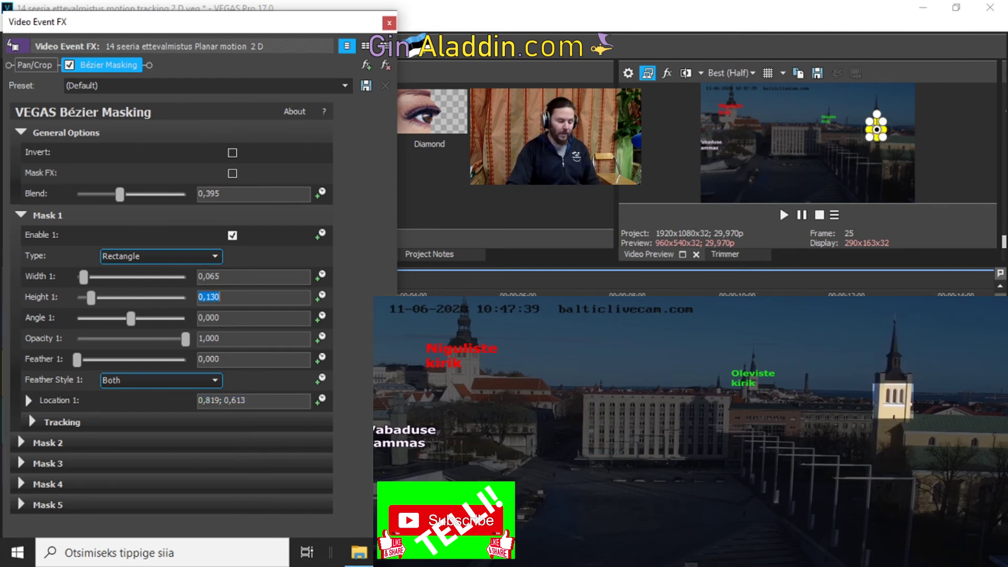
Step: Set mask 1's tracking precision to High and its tracking mode to Location
{"action": "left_click", "coordinate": [32, 420]}
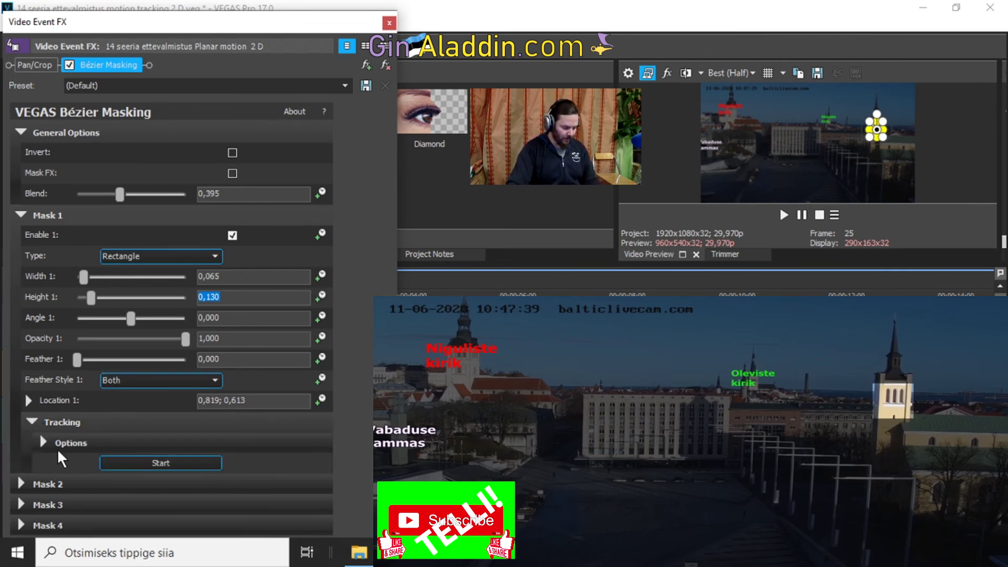
{"action": "left_click", "coordinate": [43, 439]}
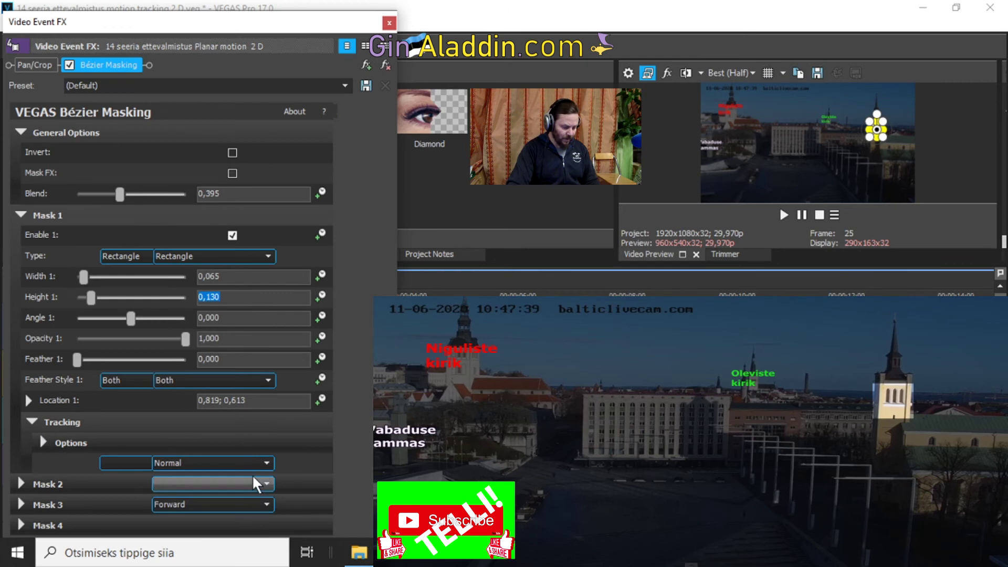
{"action": "left_click", "coordinate": [250, 463]}
{"action": "left_click", "coordinate": [183, 485]}
{"action": "left_click", "coordinate": [263, 483]}
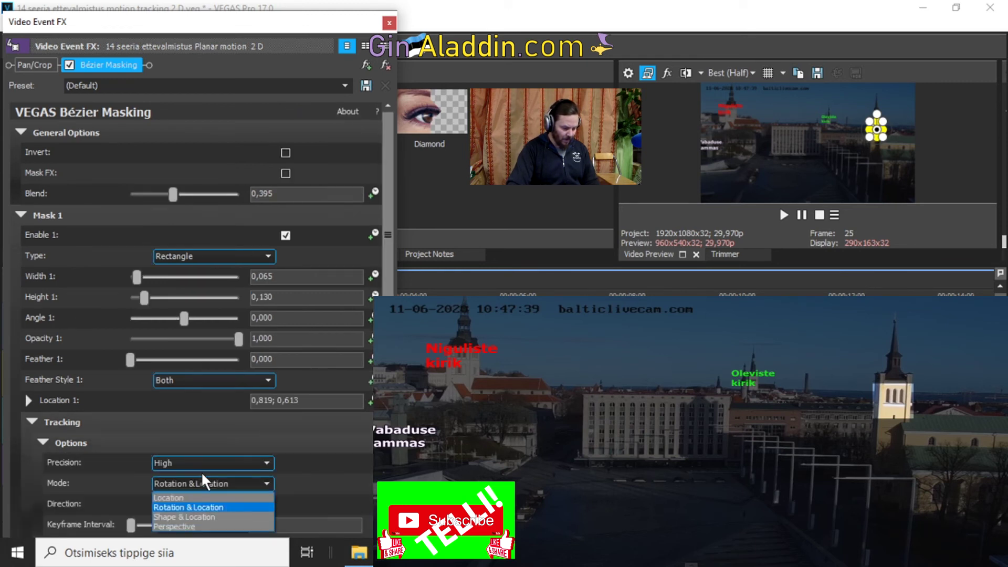
{"action": "left_click", "coordinate": [179, 498]}
Step: Set mask 1's tracking keyframe interval to 1 and track the church tower forward
{"action": "scroll", "coordinate": [272, 465], "scroll_direction": "down", "scroll_amount": 3}
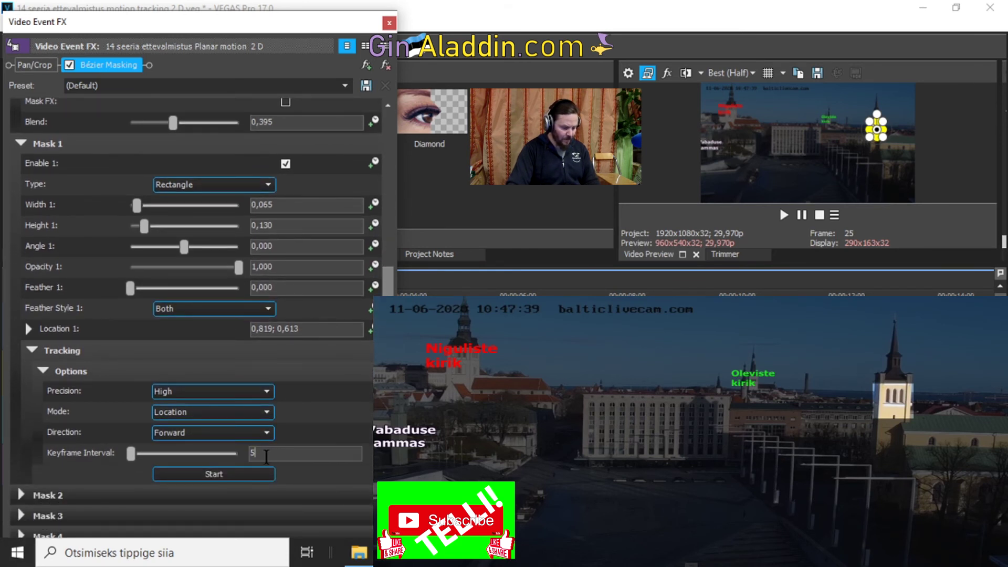
{"action": "key", "text": "BackSpace"}
{"action": "type", "text": "1"}
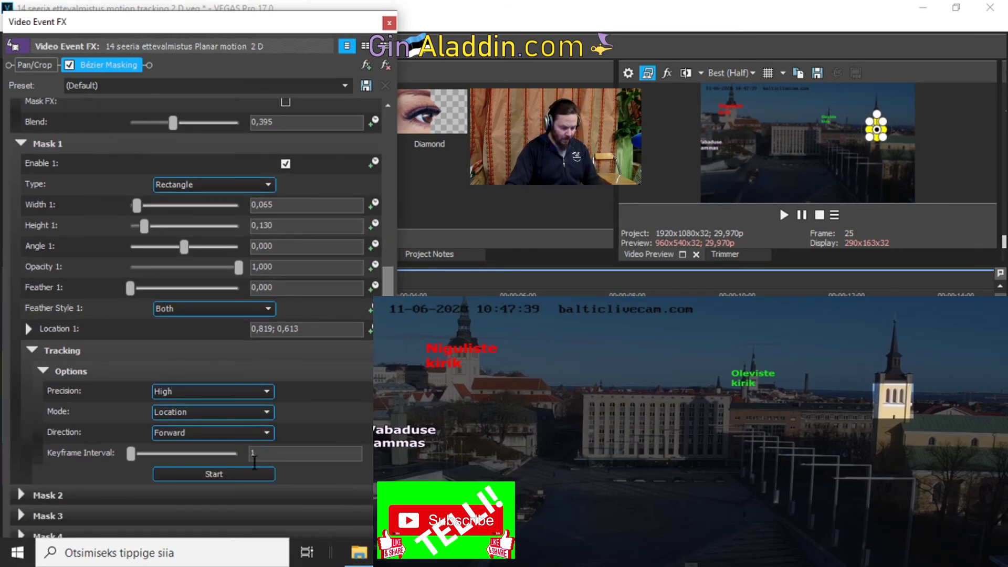
{"action": "left_click", "coordinate": [242, 474]}
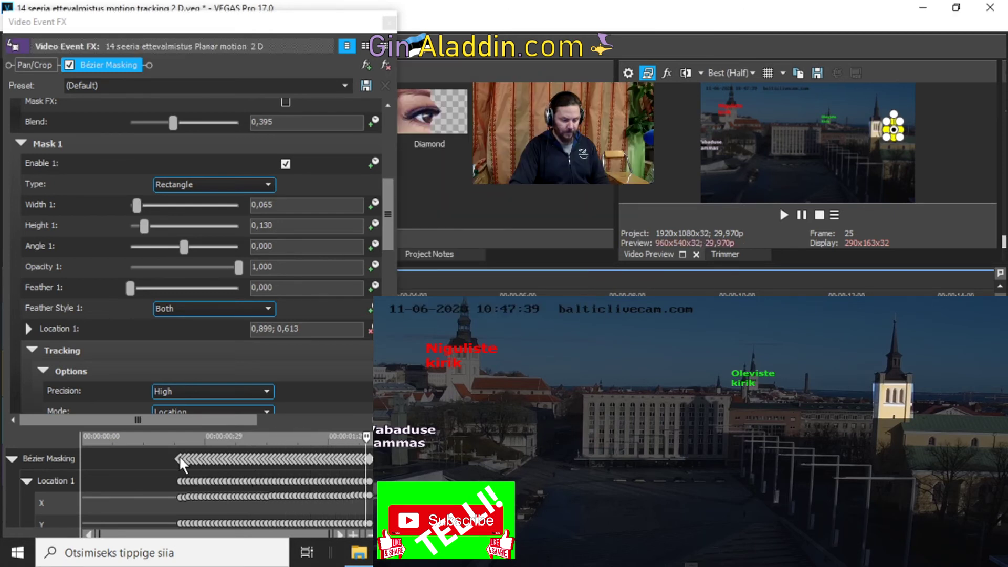
Step: Return to the first tracked keyframe, track mask 1 backward to the clip start, and close the effect settings
{"action": "left_click", "coordinate": [179, 455]}
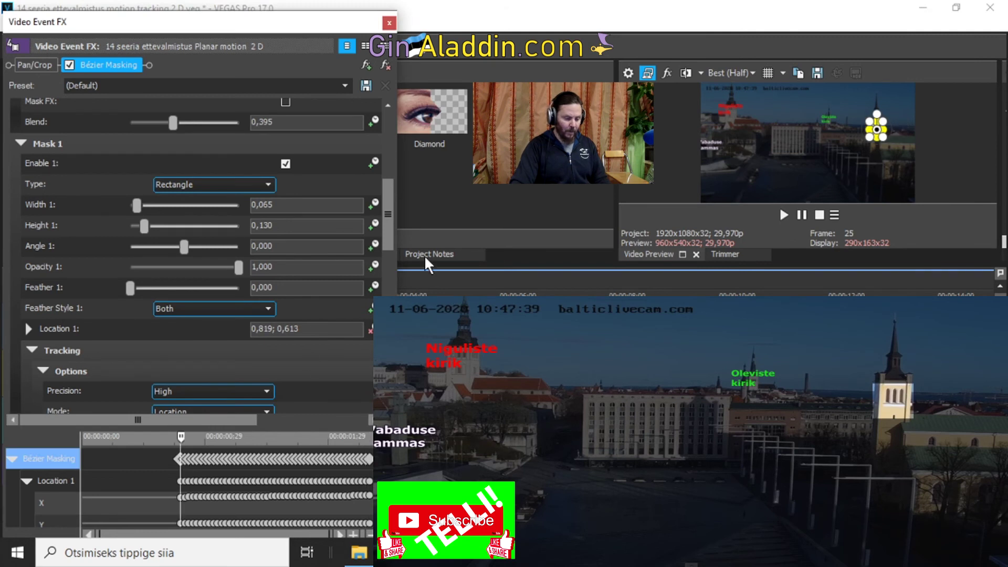
{"action": "scroll", "coordinate": [388, 240], "scroll_direction": "down", "scroll_amount": 6}
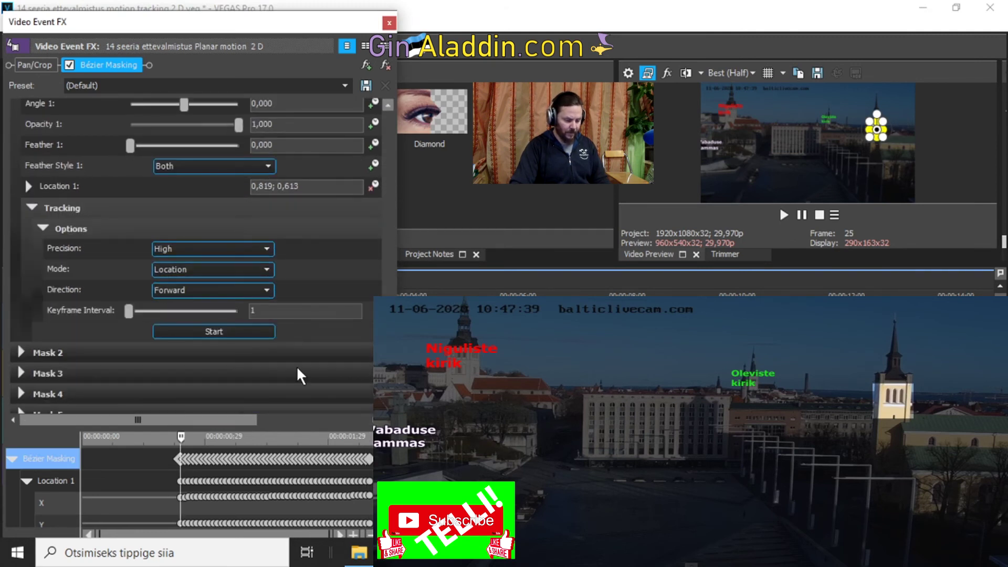
{"action": "left_click", "coordinate": [268, 291]}
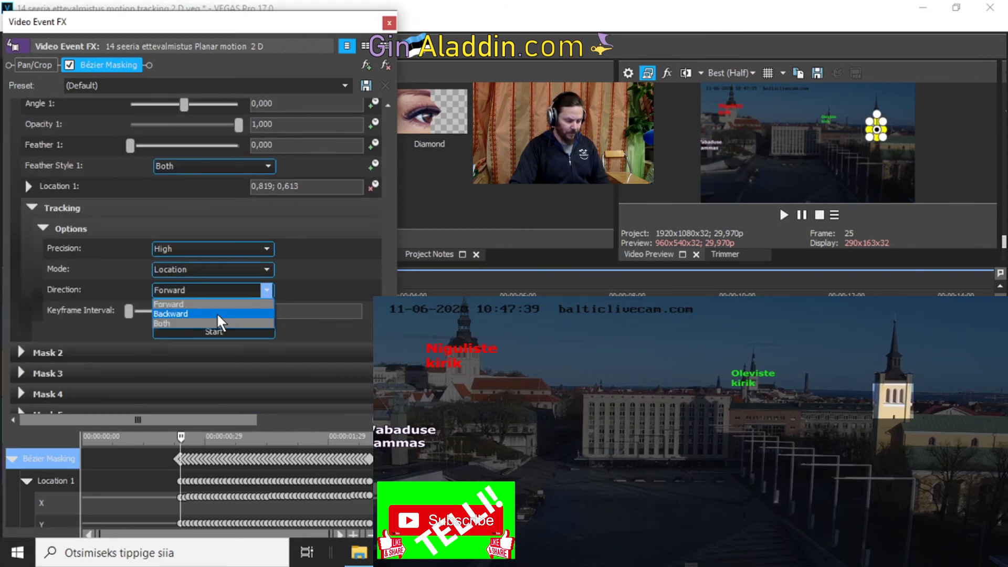
{"action": "left_click", "coordinate": [217, 313]}
{"action": "left_click", "coordinate": [219, 331]}
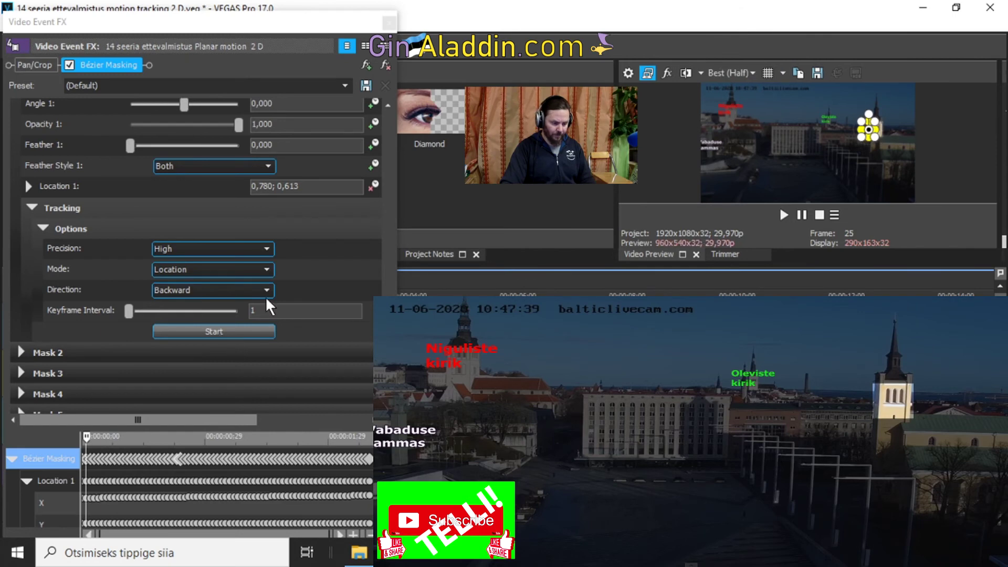
{"action": "left_click", "coordinate": [390, 24]}
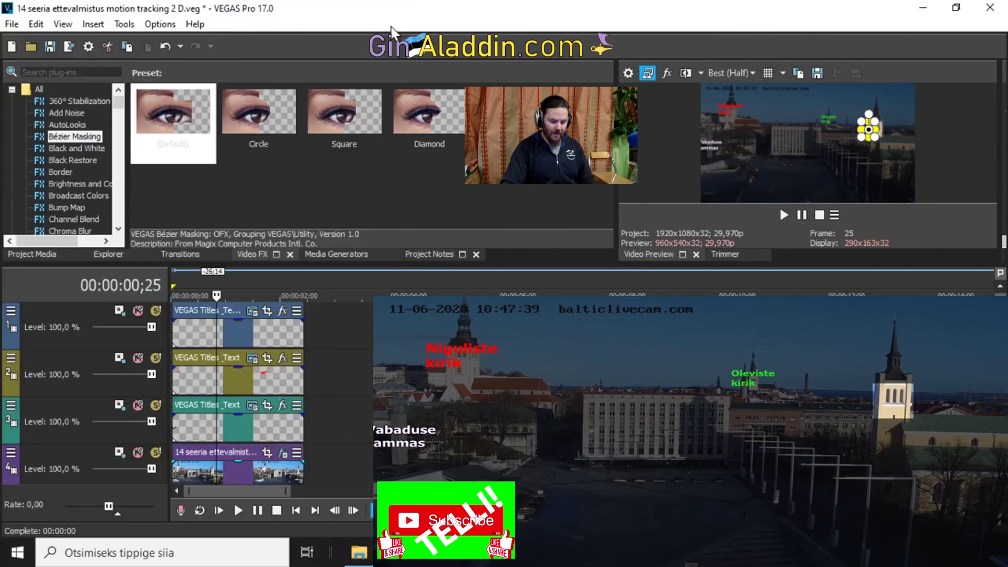
Step: Go through the clip frame by frame from its start to check how the mask follows the church tower
{"action": "left_click", "coordinate": [176, 379]}
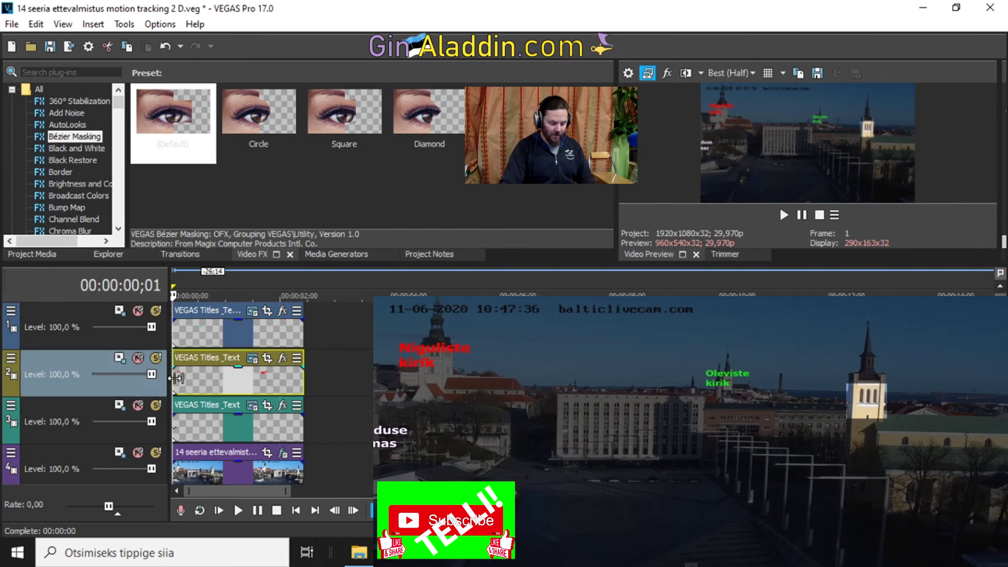
{"action": "key", "text": "Right"}
{"action": "key", "text": "Right"}
{"action": "key", "text": "Right"}
{"action": "key", "text": "Right"}
{"action": "key", "text": "Right"}
{"action": "key", "text": "Right"}
{"action": "key", "text": "Right"}
{"action": "key", "text": "Right"}
{"action": "key", "text": "Right"}
{"action": "key", "text": "Right"}
{"action": "key", "text": "Right"}
{"action": "key", "text": "Right"}
{"action": "key", "text": "Right"}
{"action": "key", "text": "Right"}
{"action": "key", "text": "Right"}
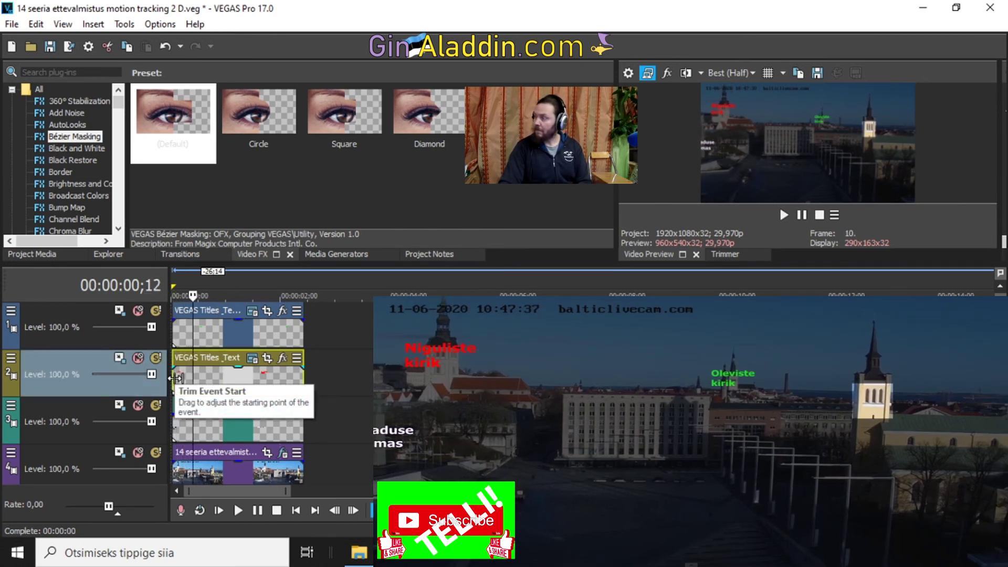
{"action": "key", "text": "Right"}
{"action": "key", "text": "Right"}
{"action": "key", "text": "Right"}
{"action": "key", "text": "Right"}
{"action": "key", "text": "Right"}
{"action": "key", "text": "Right"}
{"action": "key", "text": "Right"}
{"action": "key", "text": "Right"}
{"action": "key", "text": "Right"}
{"action": "key", "text": "Right"}
{"action": "key", "text": "Right"}
{"action": "key", "text": "Right"}
{"action": "key", "text": "Right"}
{"action": "key", "text": "Right"}
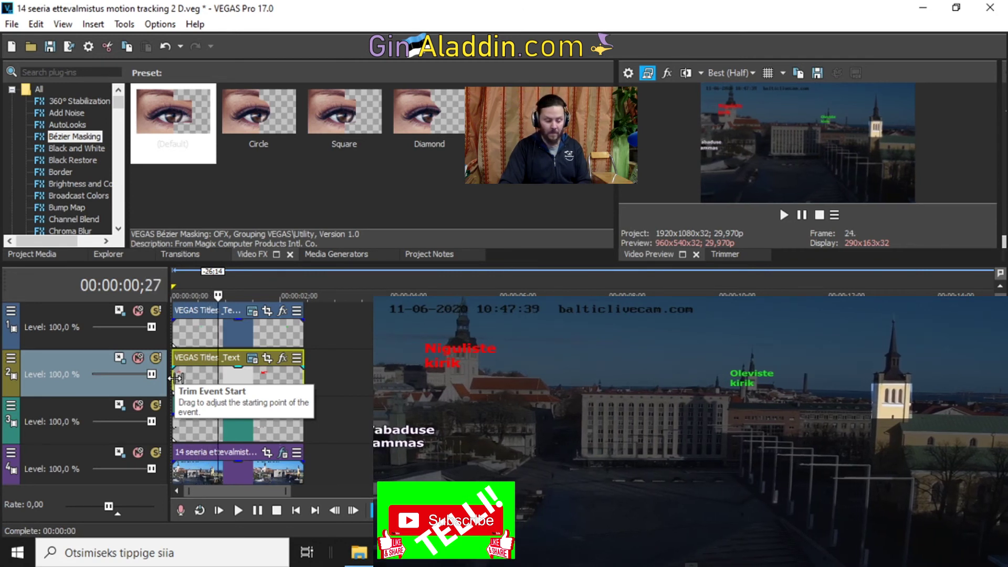
{"action": "key", "text": "Right"}
{"action": "key", "text": "Right"}
{"action": "key", "text": "Right"}
{"action": "key", "text": "Right"}
{"action": "key", "text": "Right"}
{"action": "key", "text": "Right"}
{"action": "key", "text": "Right"}
{"action": "key", "text": "Right"}
{"action": "key", "text": "Right"}
{"action": "key", "text": "Right"}
{"action": "key", "text": "Right"}
{"action": "key", "text": "Right"}
{"action": "key", "text": "Right"}
{"action": "key", "text": "Right"}
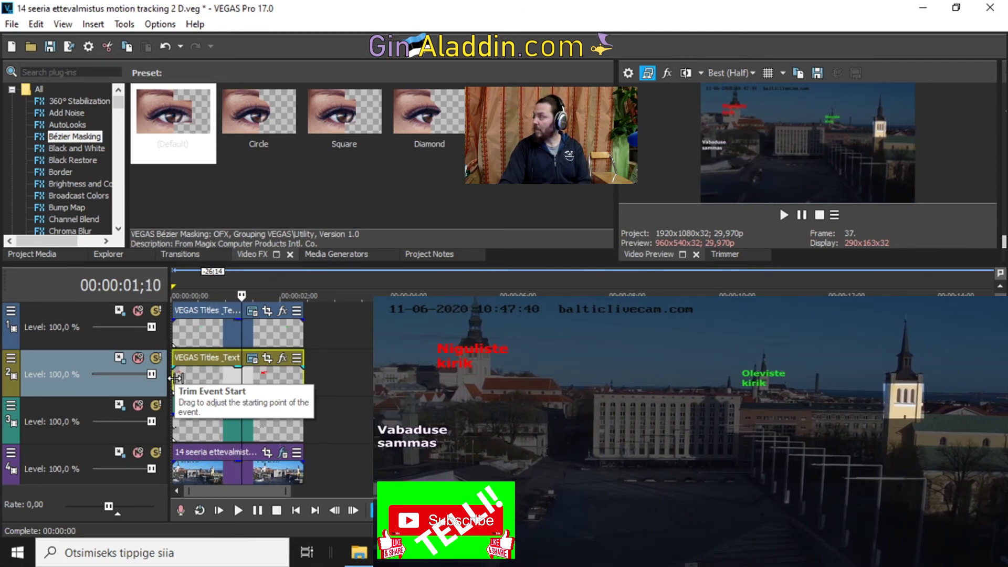
{"action": "key", "text": "Right"}
{"action": "key", "text": "Right"}
{"action": "key", "text": "Right"}
{"action": "key", "text": "Right"}
{"action": "key", "text": "Right"}
{"action": "key", "text": "Right"}
{"action": "key", "text": "Right"}
{"action": "key", "text": "Right"}
{"action": "key", "text": "Right"}
{"action": "key", "text": "Right"}
{"action": "key", "text": "Right"}
{"action": "key", "text": "Right"}
{"action": "key", "text": "Right"}
{"action": "key", "text": "Right"}
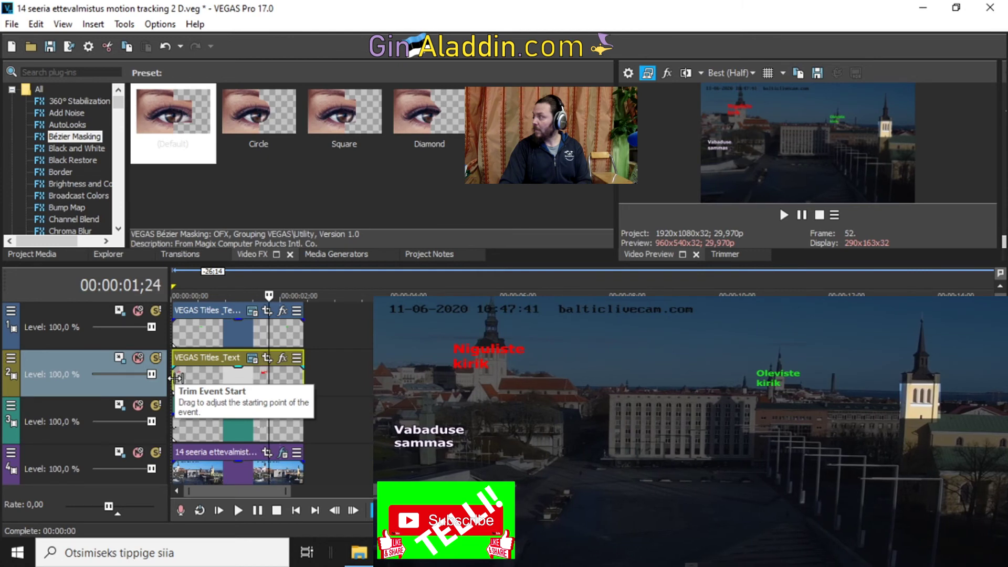
{"action": "key", "text": "Right"}
{"action": "key", "text": "Right"}
{"action": "key", "text": "Right"}
{"action": "key", "text": "Right"}
{"action": "key", "text": "Right"}
{"action": "key", "text": "Right"}
{"action": "key", "text": "Right"}
{"action": "key", "text": "Right"}
{"action": "key", "text": "Right"}
{"action": "key", "text": "Right"}
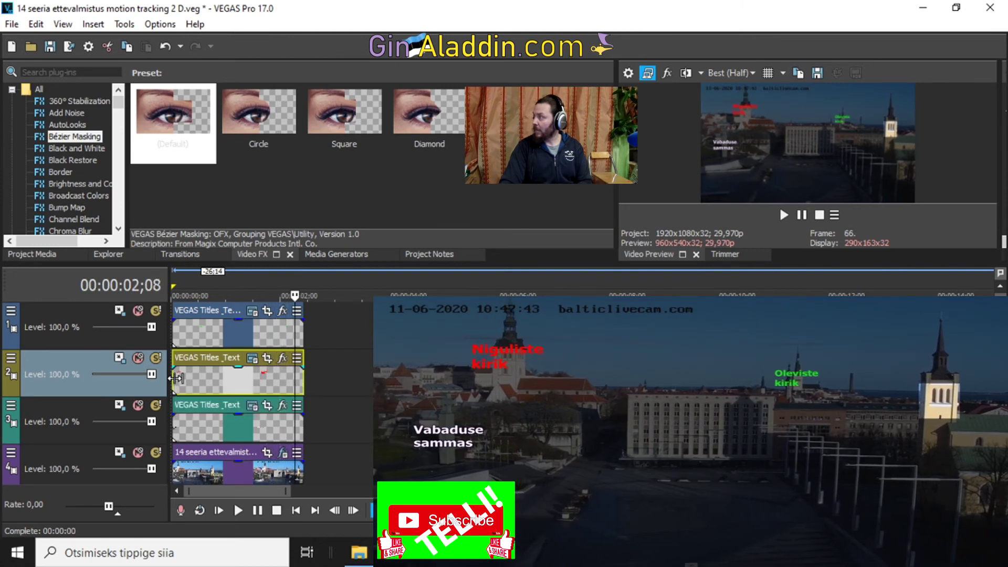
Step: Add motion-tracked text to the track 4 clip, keeping the X and Y offsets at 0,00
{"action": "left_click", "coordinate": [239, 473]}
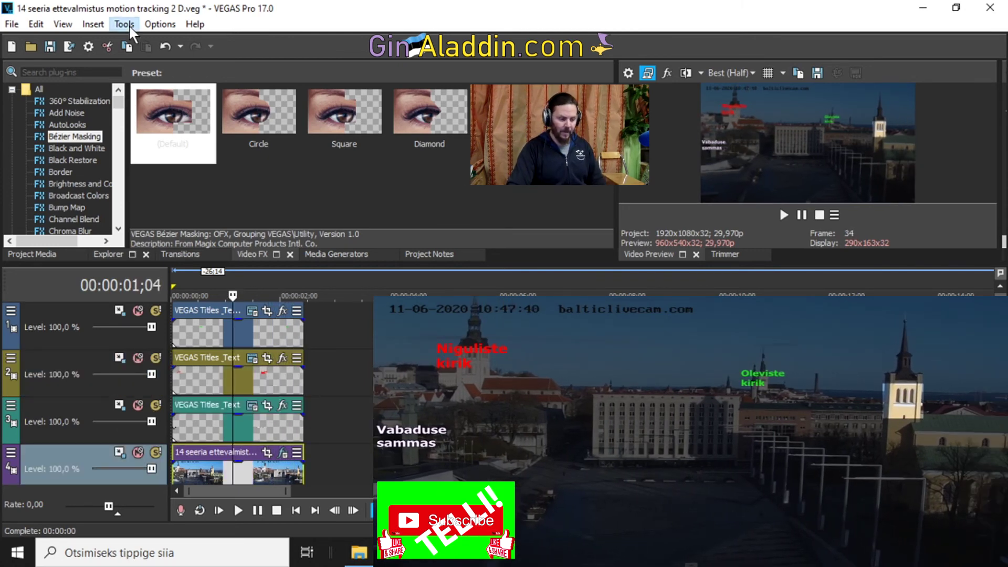
{"action": "left_click", "coordinate": [124, 24]}
{"action": "mouse_move", "coordinate": [277, 305]}
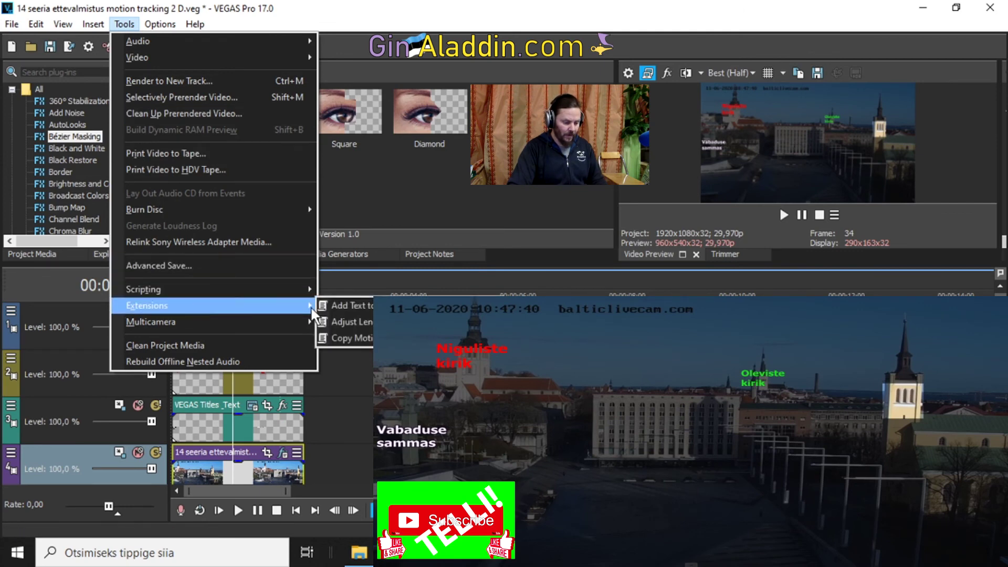
{"action": "left_click", "coordinate": [351, 305]}
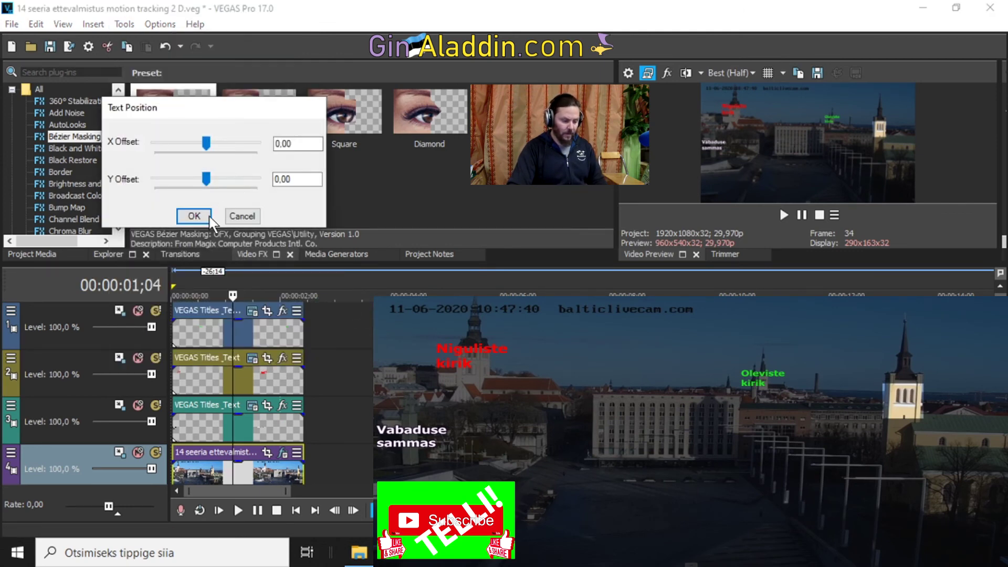
{"action": "left_click", "coordinate": [194, 216]}
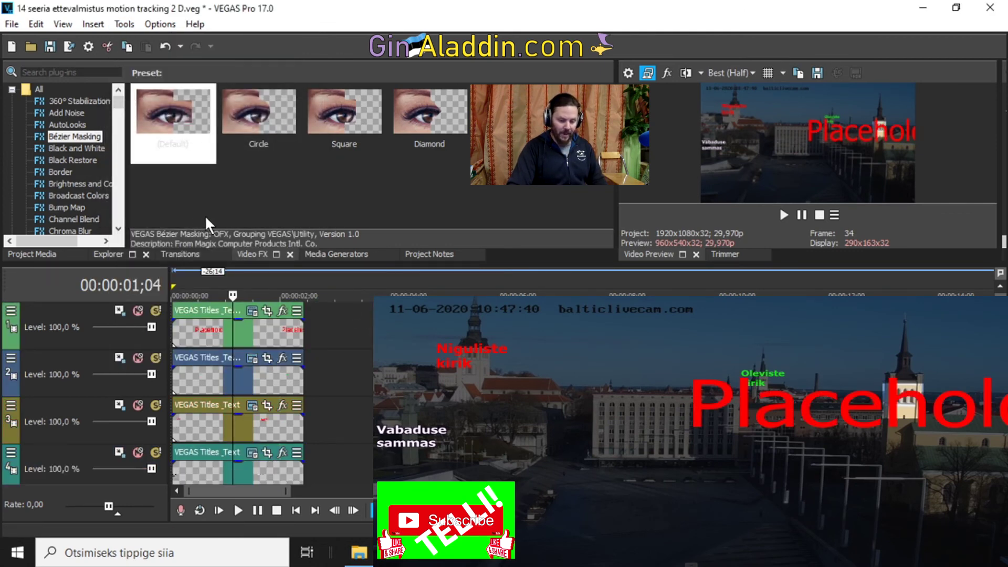
Step: Open the new Placeholder title for editing, set its font size to 8 and make the text bold
{"action": "left_click", "coordinate": [251, 312]}
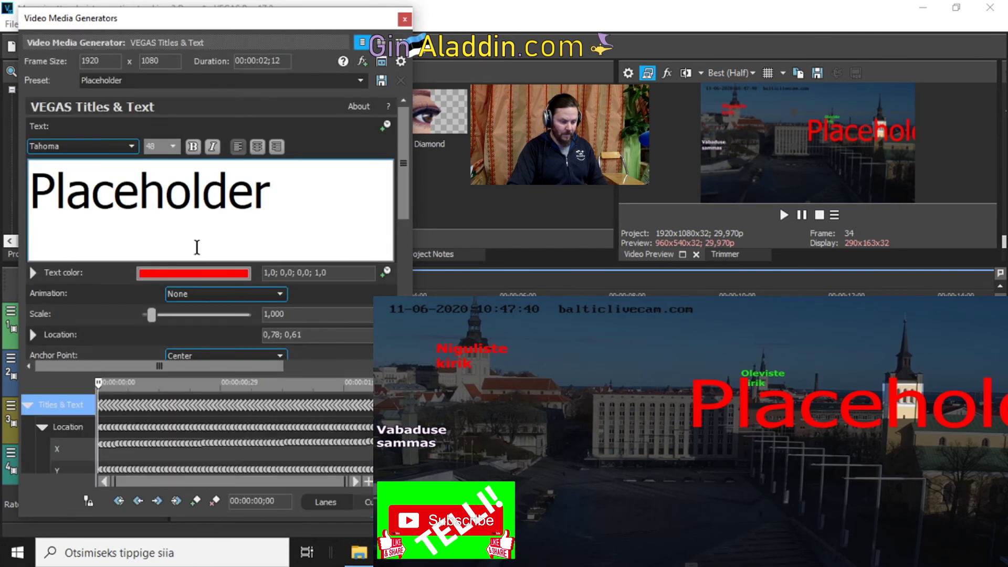
{"action": "double_click", "coordinate": [271, 198]}
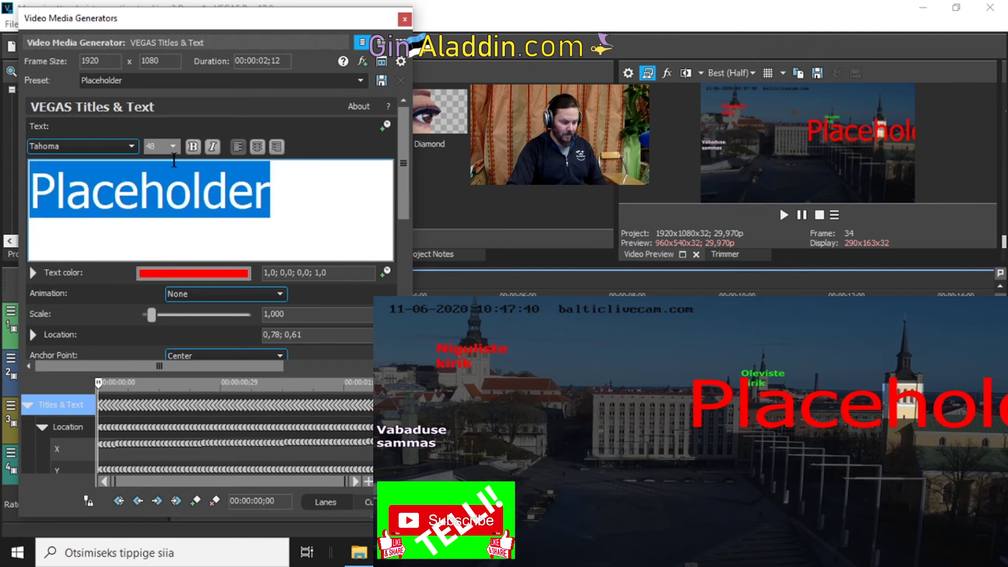
{"action": "left_click", "coordinate": [177, 147]}
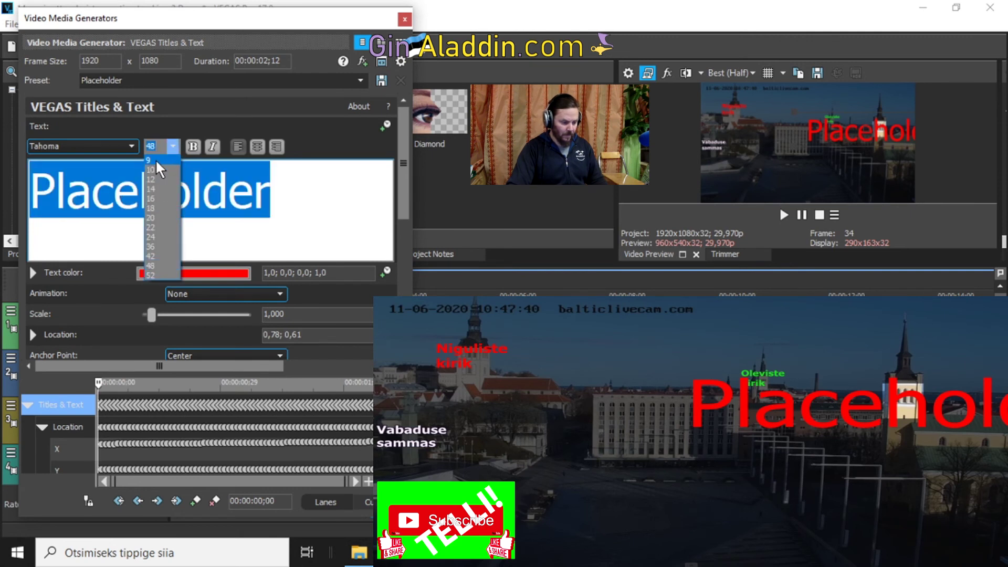
{"action": "left_click", "coordinate": [156, 159]}
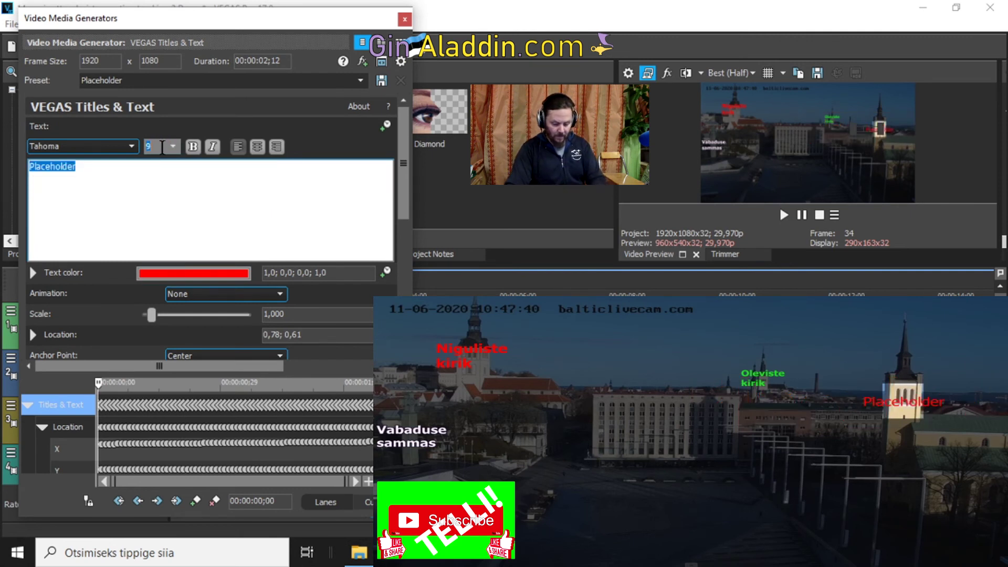
{"action": "left_click_drag", "start_coordinate": [101, 164], "coordinate": [42, 171]}
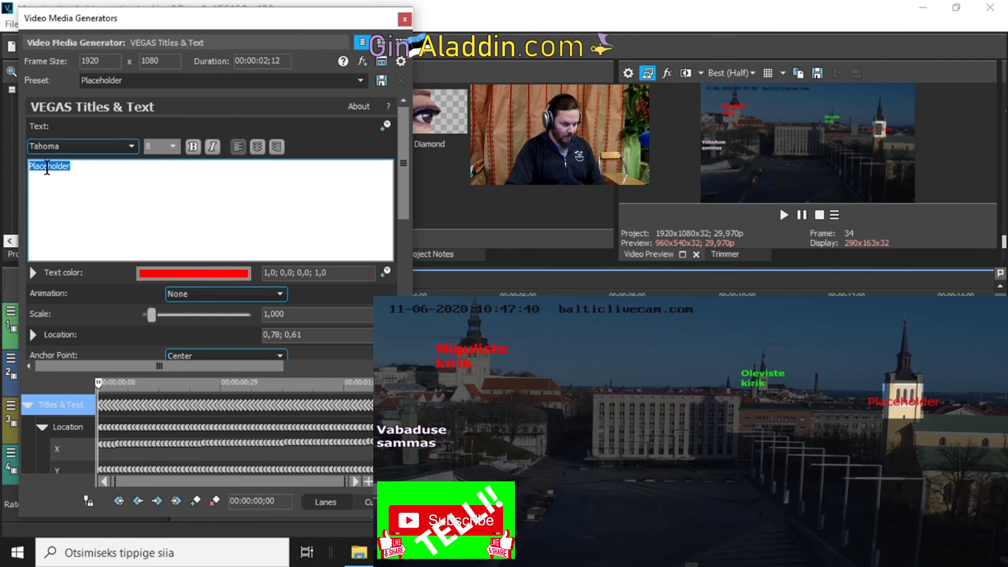
{"action": "left_click", "coordinate": [193, 146]}
{"action": "left_click", "coordinate": [86, 166]}
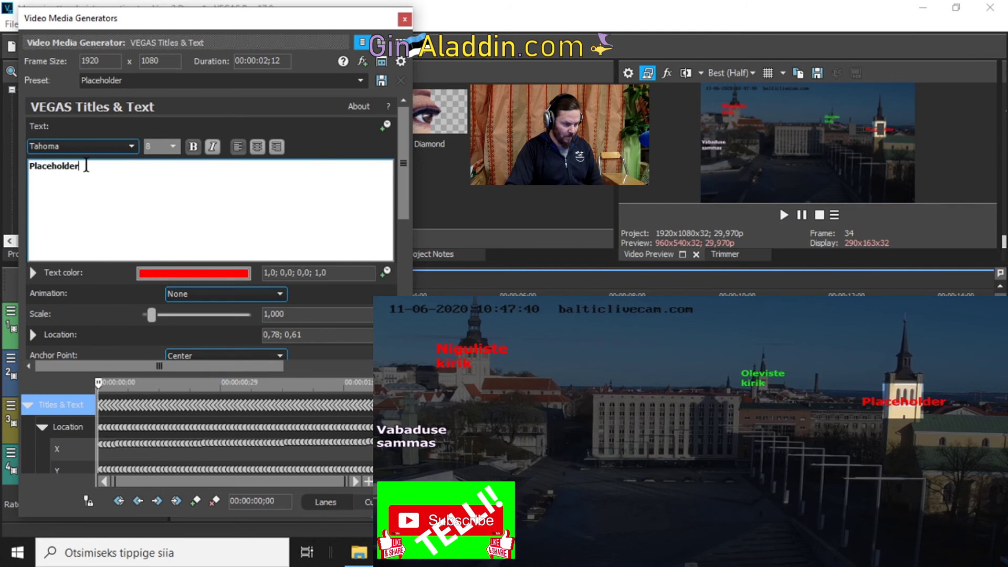
Step: Replace the placeholder text with "Jaani kirik", putting each word on its own line
{"action": "double_click", "coordinate": [44, 173]}
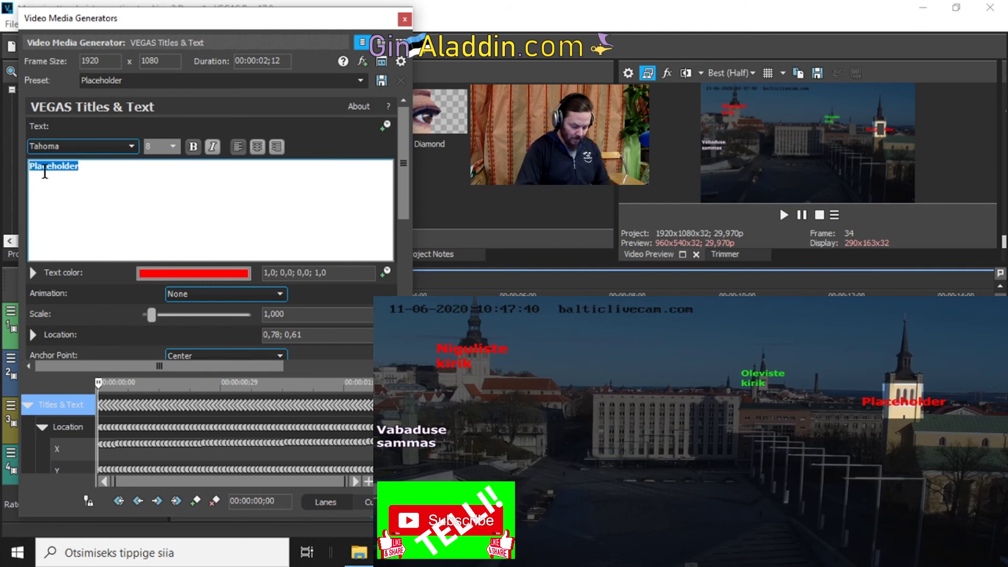
{"action": "type", "text": "Jaani"}
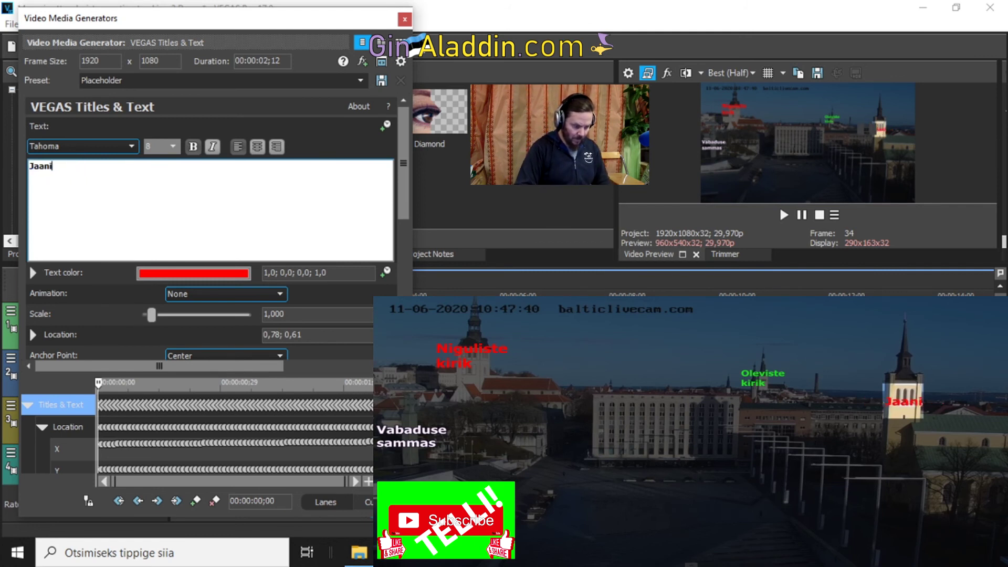
{"action": "key", "text": "Return"}
{"action": "type", "text": "kirik"}
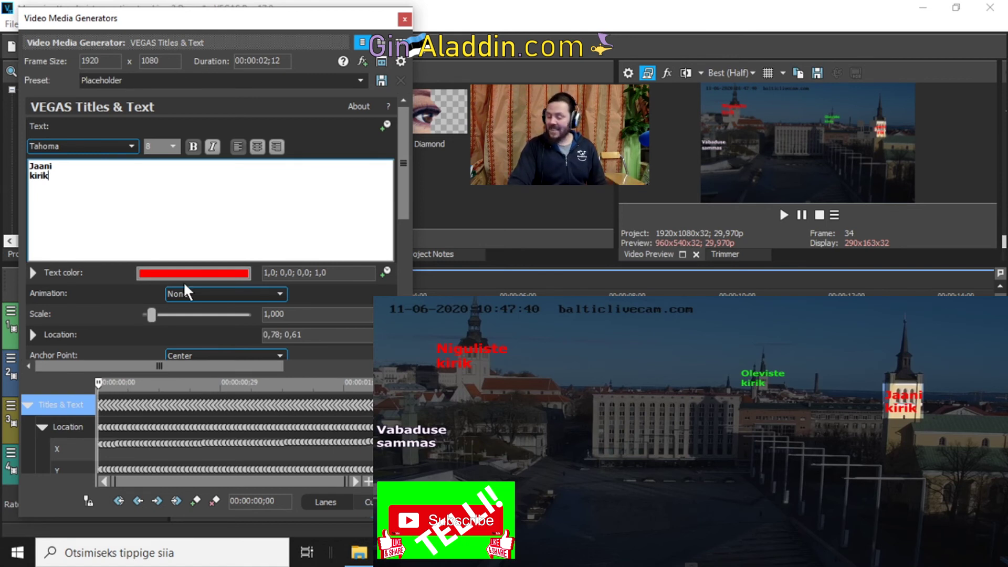
Step: Set the Jaani kirik title's anchor point to Bottom Right and close its settings
{"action": "left_click", "coordinate": [277, 354]}
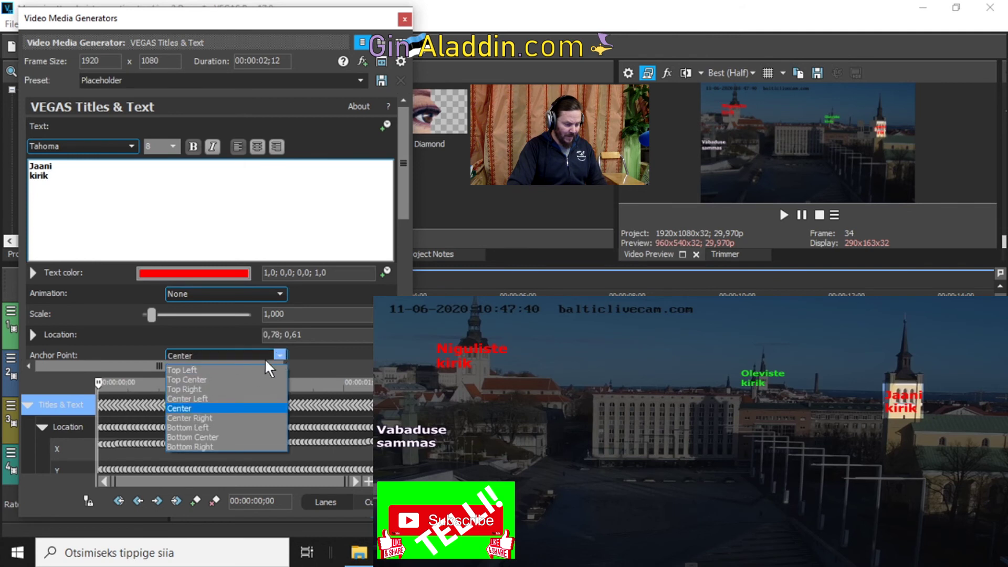
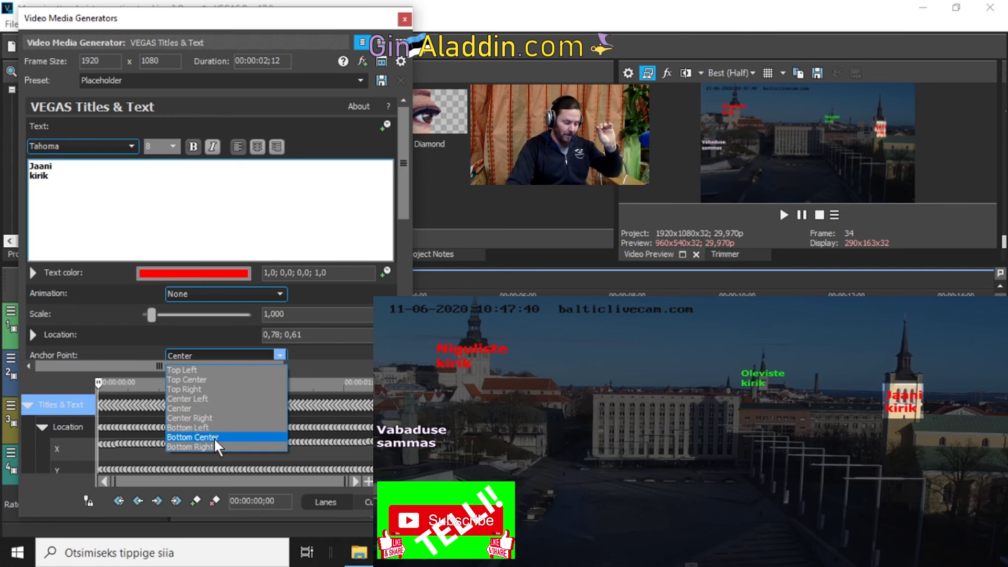
{"action": "left_click", "coordinate": [213, 445]}
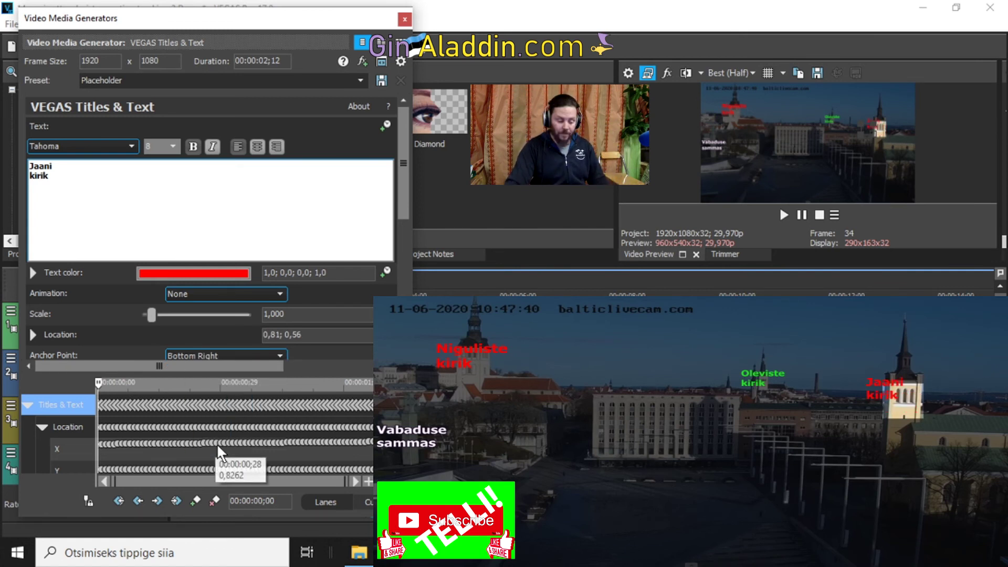
{"action": "left_click", "coordinate": [404, 20]}
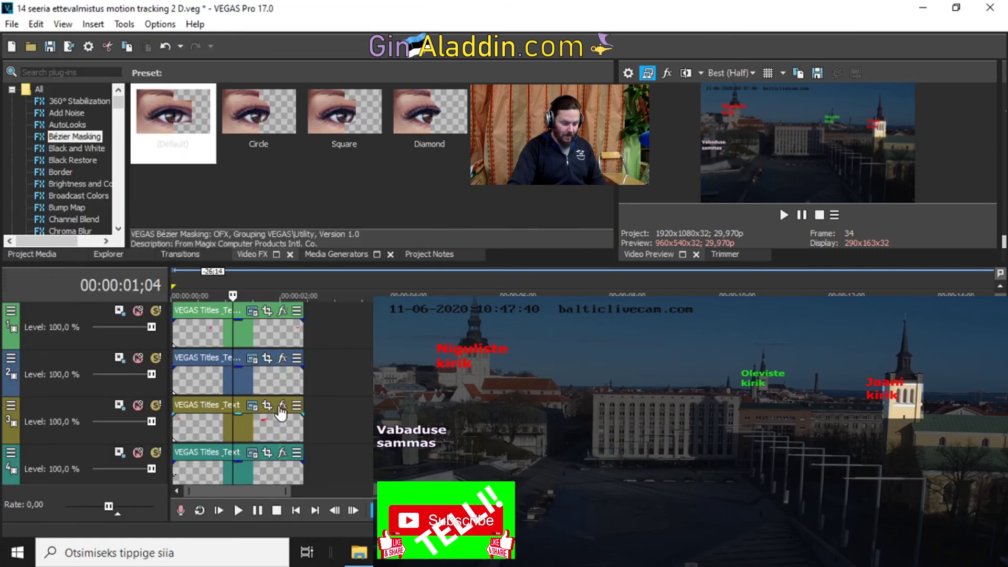
{"action": "scroll", "coordinate": [237, 394], "scroll_direction": "down", "scroll_amount": 4}
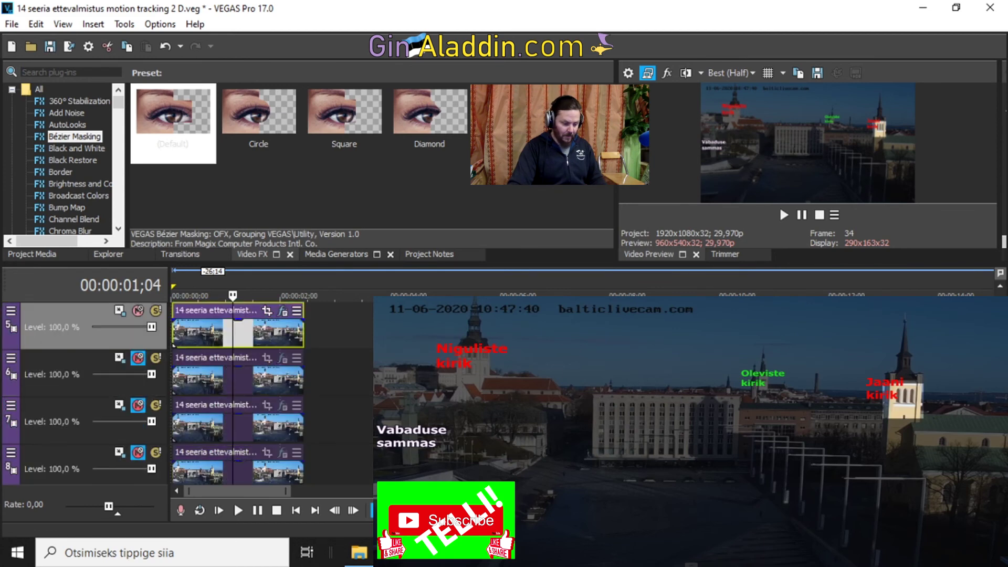
Step: Unmute video tracks 6, 7 and 8 so all the city clips show together
{"action": "left_click", "coordinate": [138, 357]}
{"action": "left_click", "coordinate": [137, 405]}
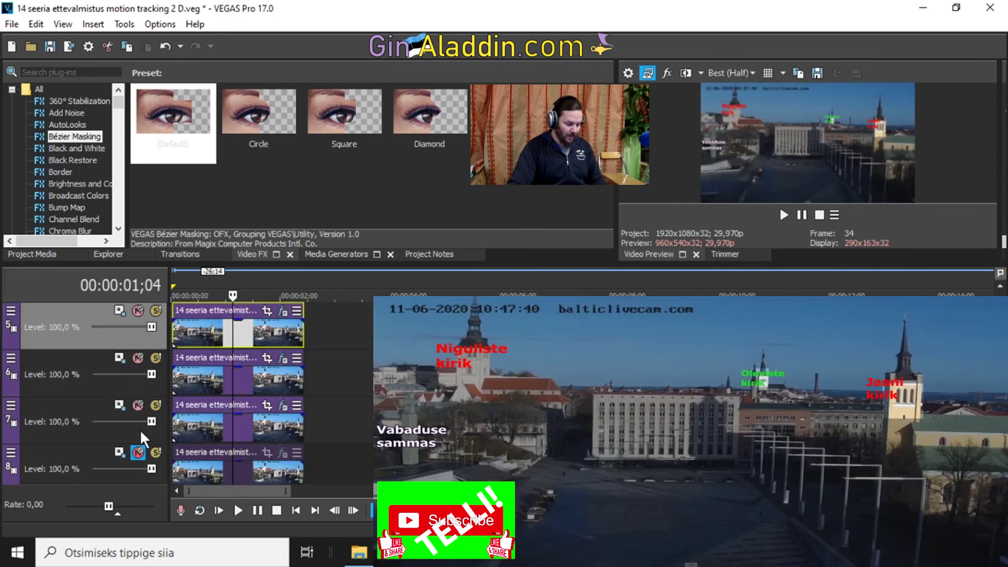
{"action": "left_click", "coordinate": [138, 452]}
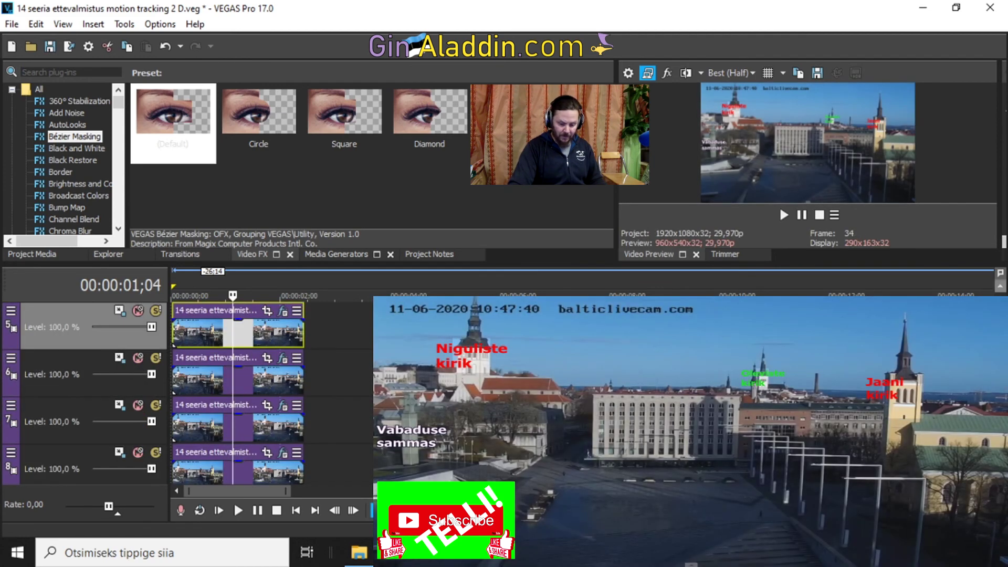
Step: Turn off the Bézier Masking effect on the city clips on tracks 8 and 7
{"action": "scroll", "coordinate": [236, 394], "scroll_direction": "down", "scroll_amount": 2}
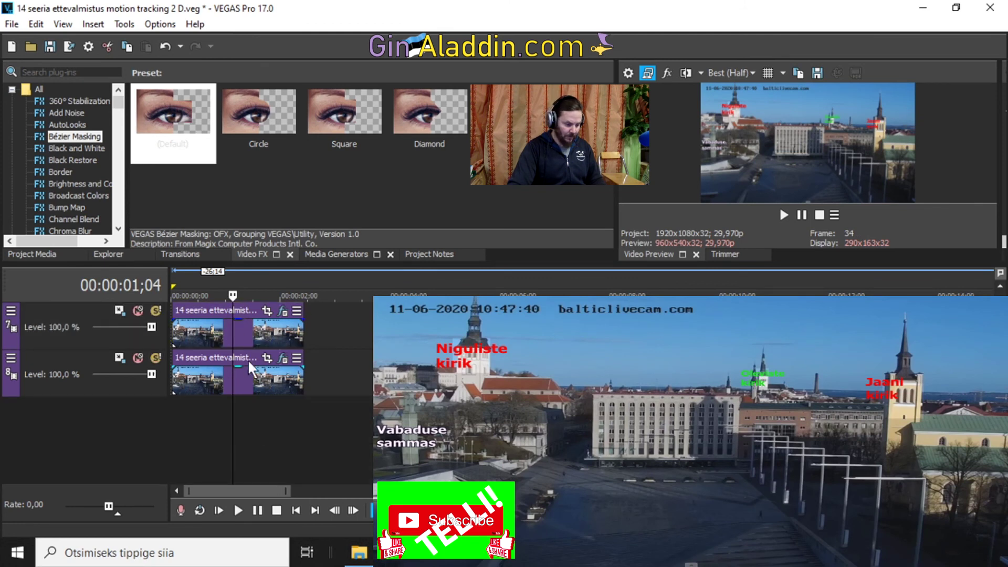
{"action": "left_click", "coordinate": [283, 358]}
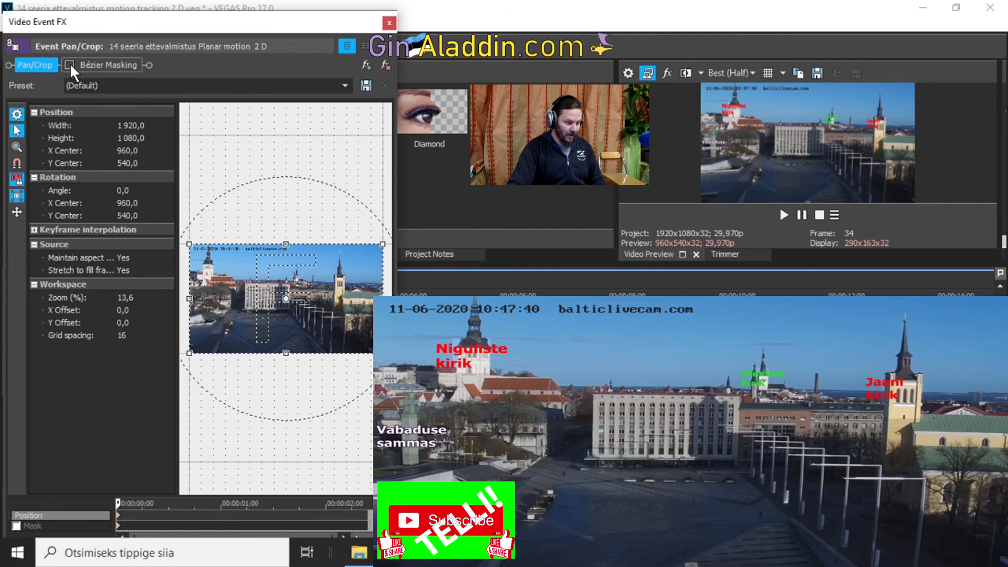
{"action": "left_click", "coordinate": [387, 22]}
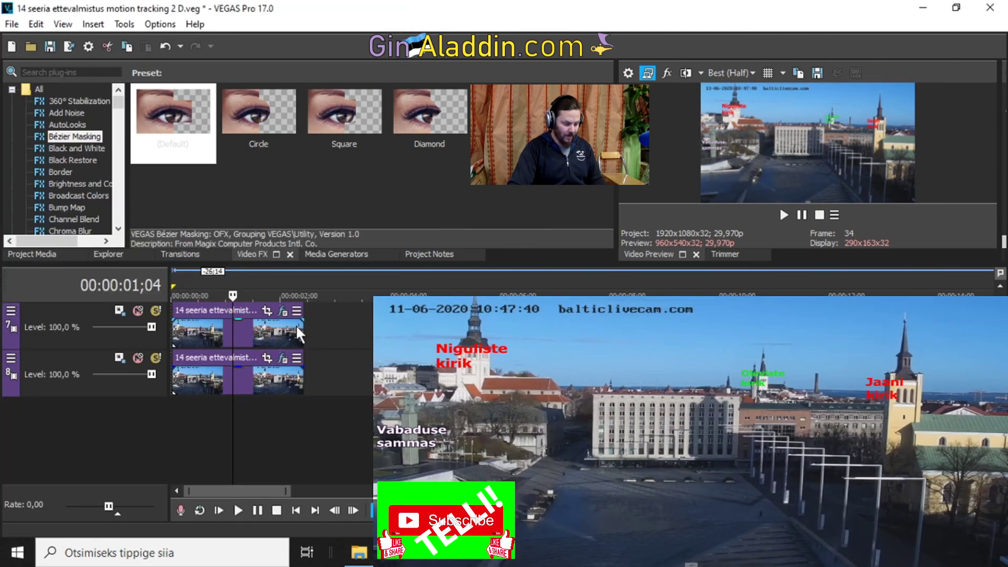
{"action": "left_click", "coordinate": [267, 310]}
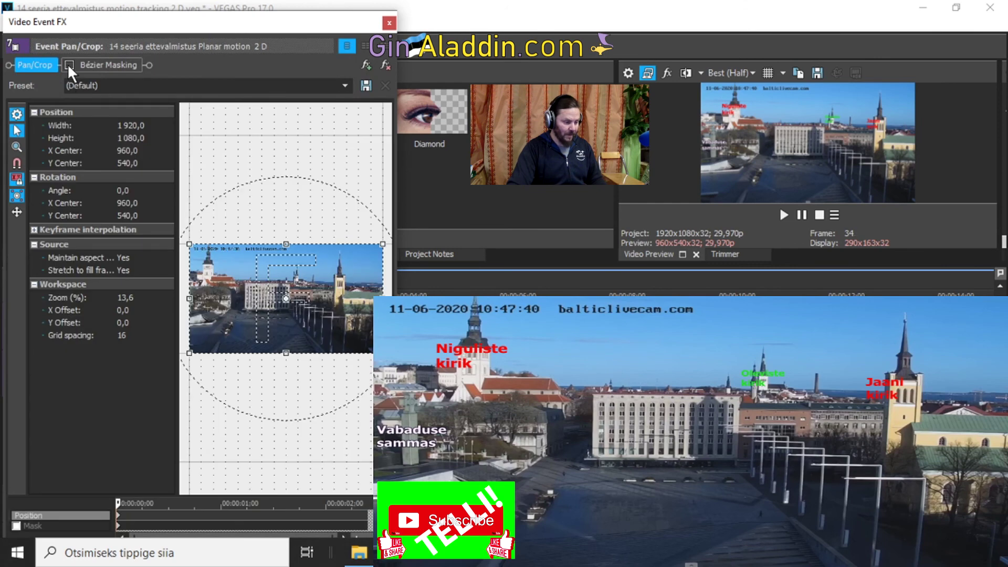
{"action": "left_click", "coordinate": [389, 23]}
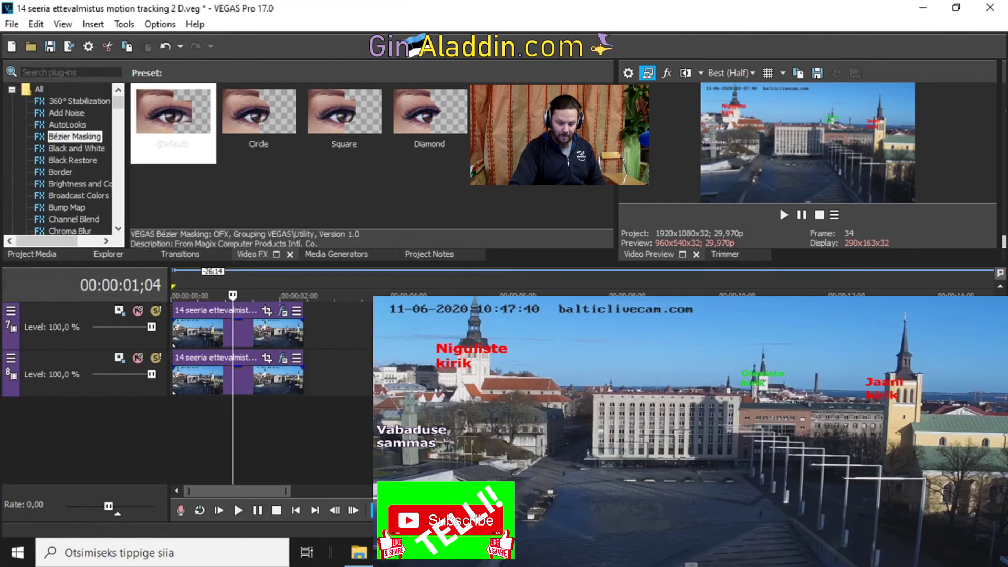
Step: Turn off the Bézier Masking effect on the city clips on tracks 6 and 5
{"action": "scroll", "coordinate": [236, 388], "scroll_direction": "up", "scroll_amount": 3}
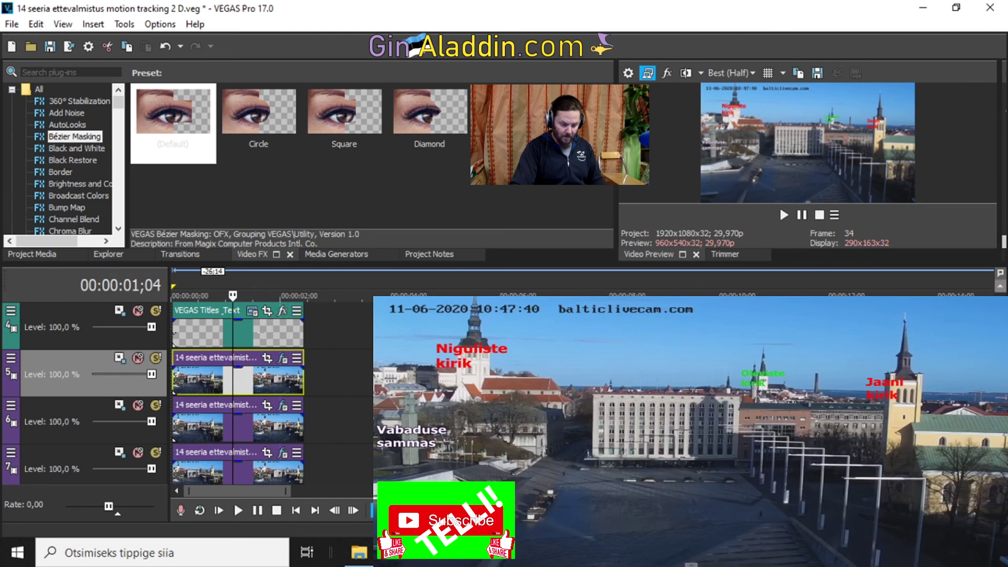
{"action": "scroll", "coordinate": [158, 394], "scroll_direction": "down", "scroll_amount": 1}
{"action": "scroll", "coordinate": [157, 394], "scroll_direction": "down", "scroll_amount": 1}
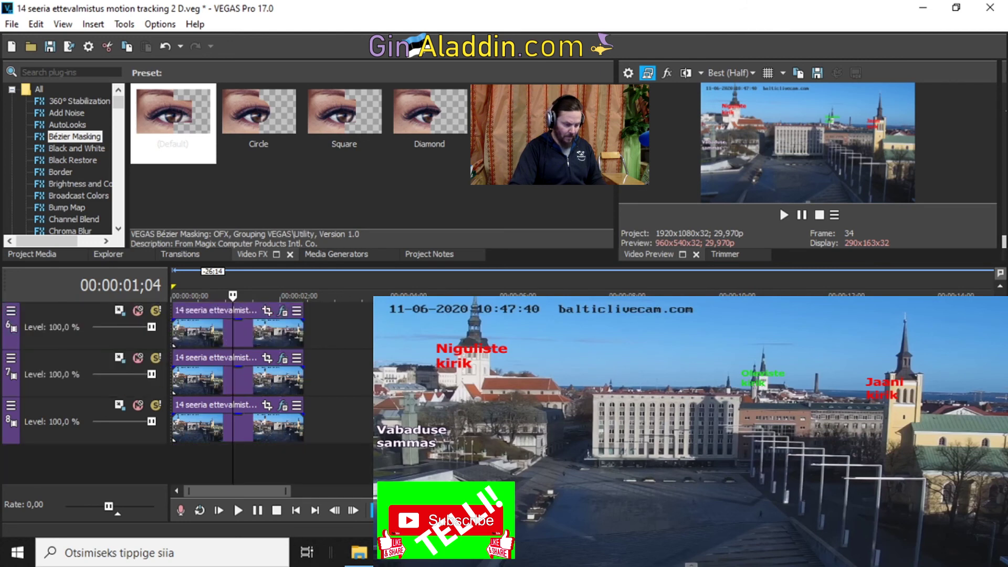
{"action": "left_click", "coordinate": [266, 313]}
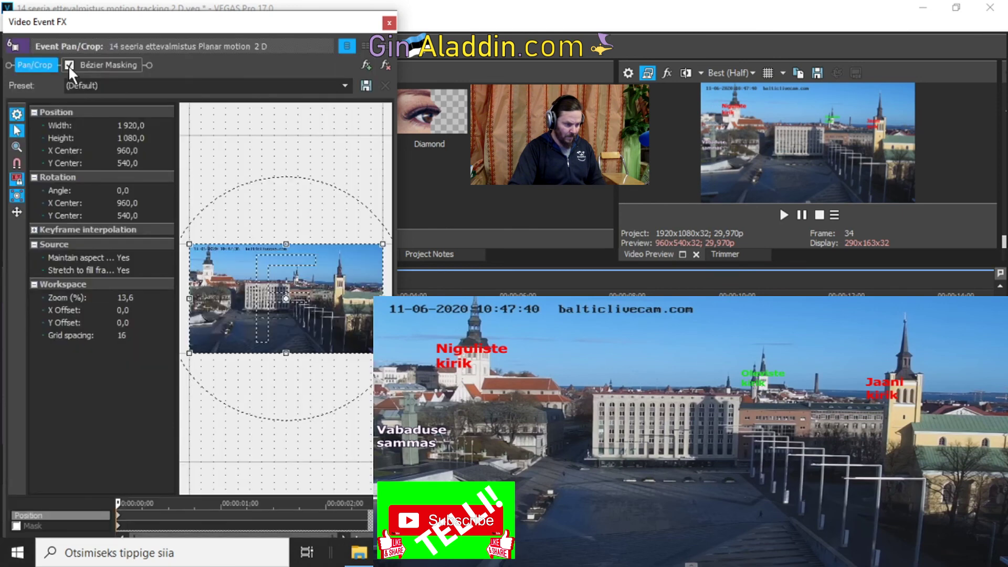
{"action": "left_click", "coordinate": [389, 23]}
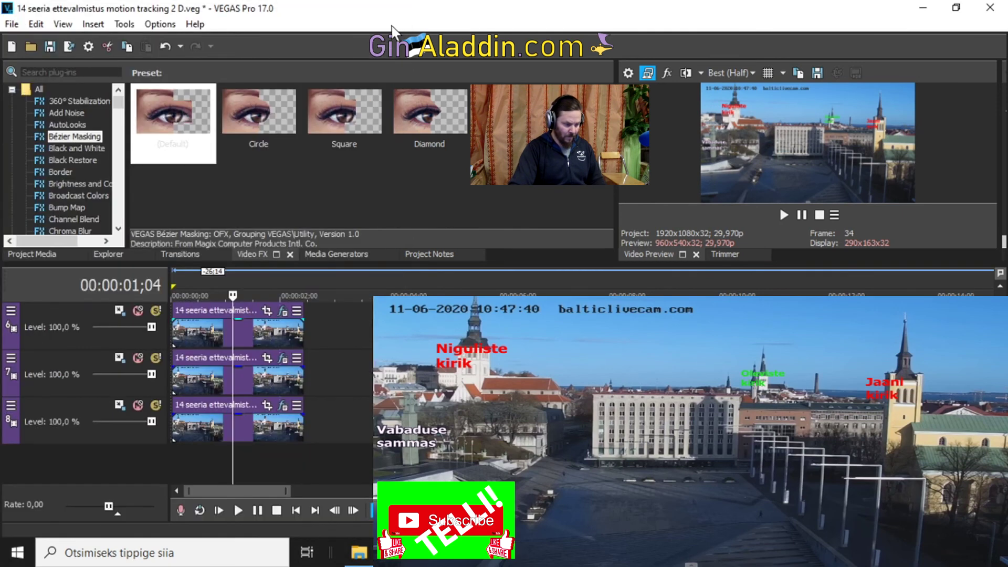
{"action": "scroll", "coordinate": [282, 323], "scroll_direction": "up", "scroll_amount": 1}
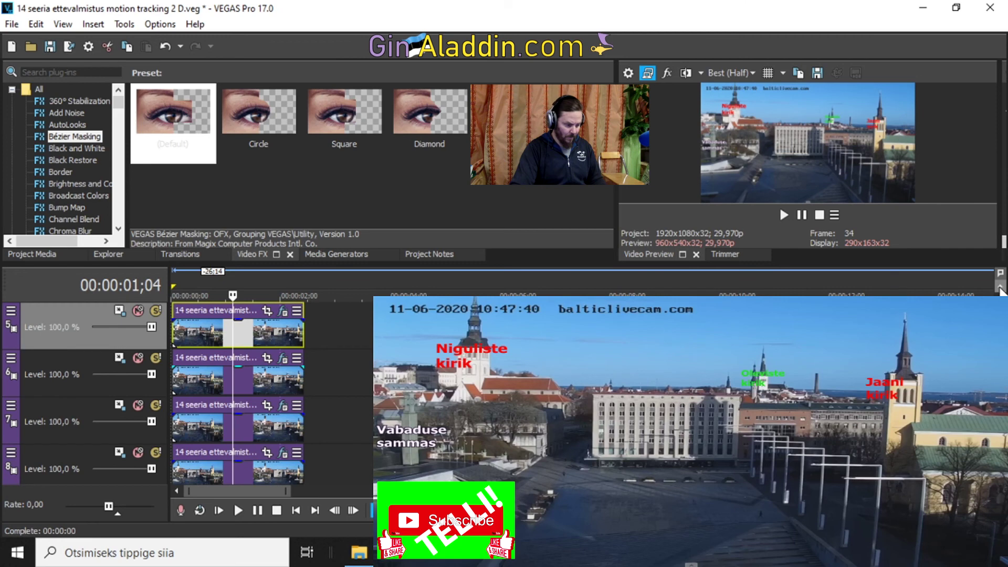
{"action": "left_click", "coordinate": [267, 312]}
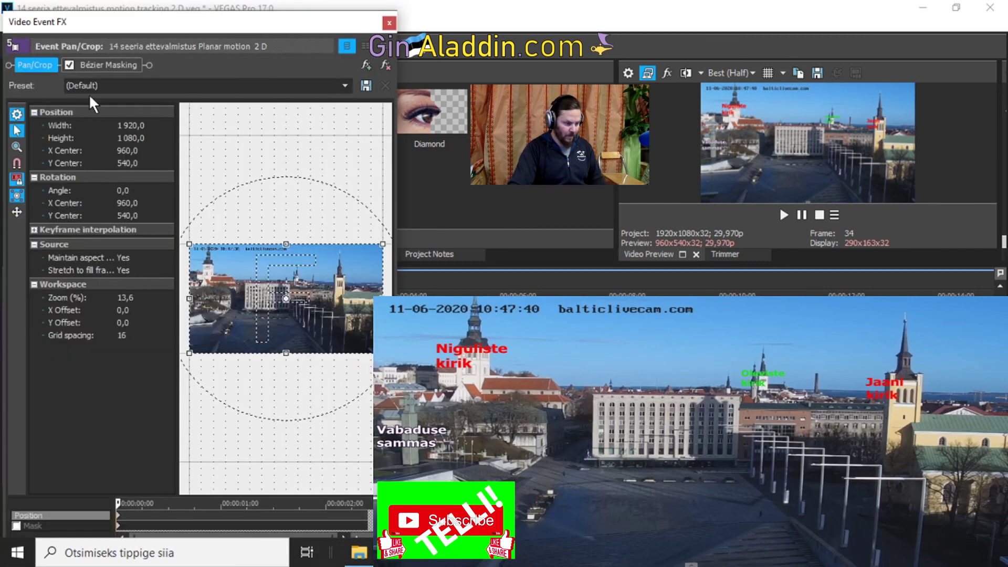
{"action": "left_click", "coordinate": [387, 23]}
Step: Move through the timeline from the clip start frame by frame to check that every label follows its landmark
{"action": "left_click", "coordinate": [176, 374]}
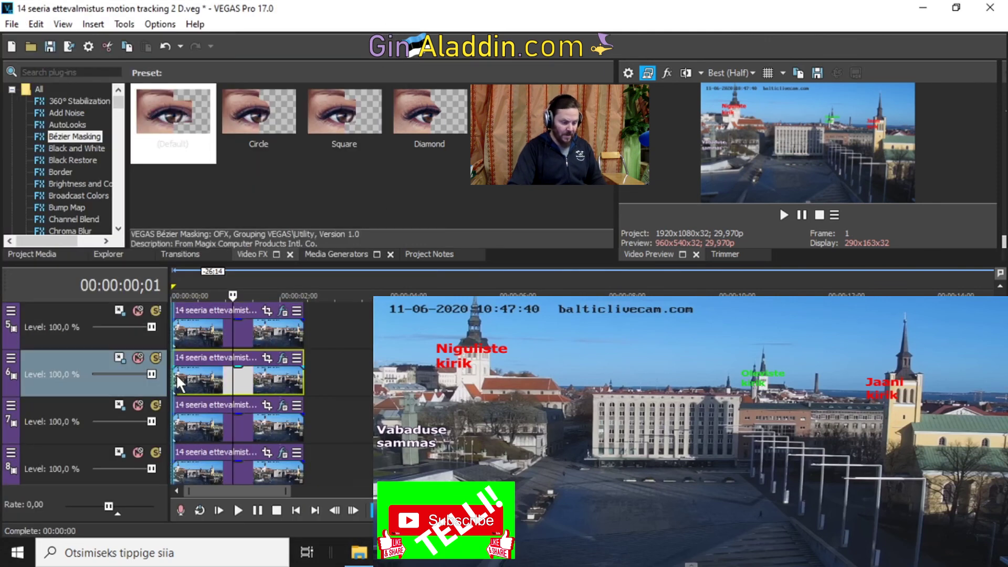
{"action": "key", "text": "Right"}
{"action": "key", "text": "Right"}
{"action": "key", "text": "Right"}
{"action": "key", "text": "Right"}
{"action": "key", "text": "Right"}
{"action": "key", "text": "Right"}
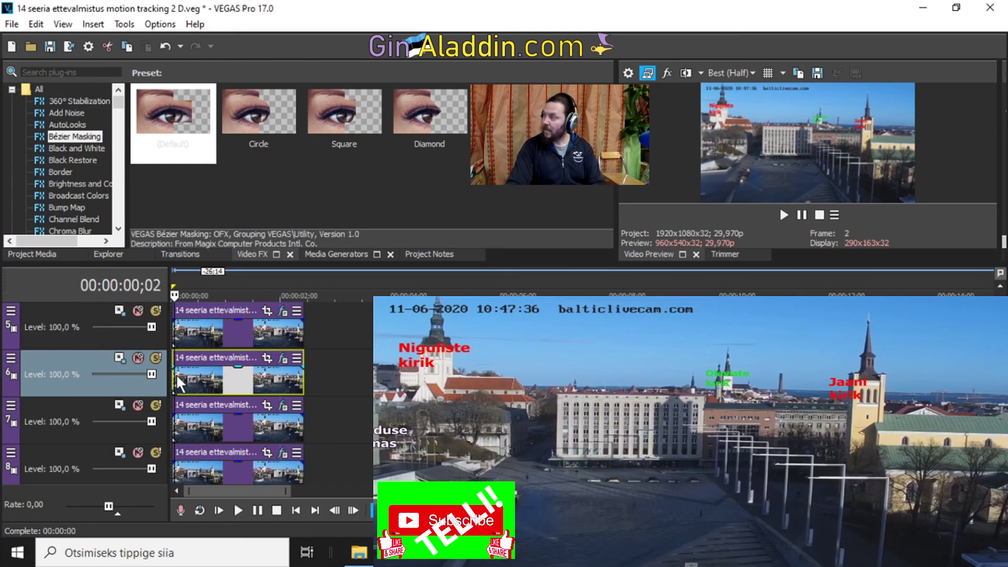
{"action": "key", "text": "Right"}
{"action": "key", "text": "Right"}
{"action": "key", "text": "Right"}
{"action": "key", "text": "Right"}
{"action": "key", "text": "Right"}
{"action": "key", "text": "Right"}
{"action": "key", "text": "Right"}
{"action": "key", "text": "Right"}
{"action": "key", "text": "Right"}
{"action": "key", "text": "Right"}
{"action": "key", "text": "Right"}
{"action": "key", "text": "Right"}
{"action": "key", "text": "Right"}
{"action": "key", "text": "Right"}
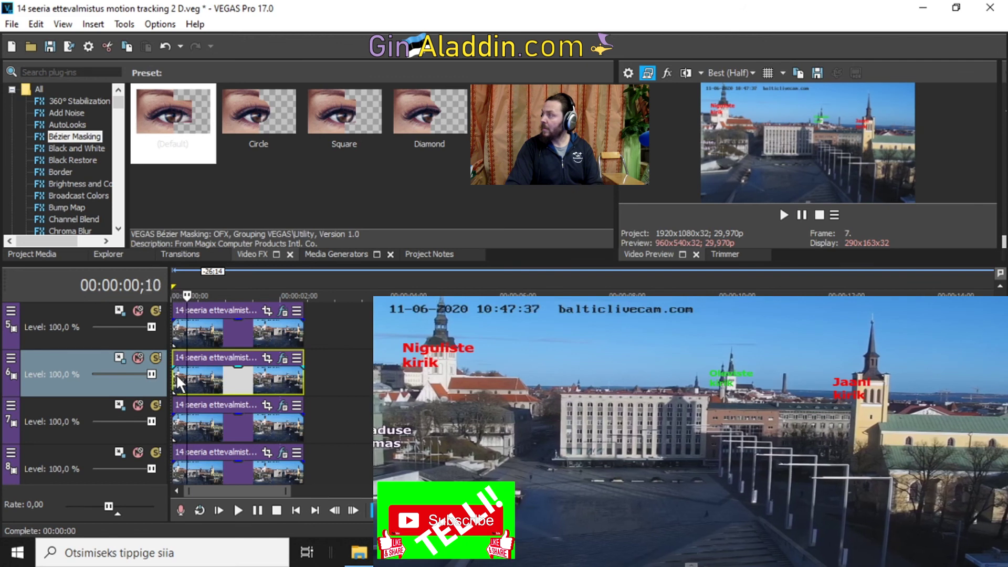
{"action": "key", "text": "Right"}
{"action": "key", "text": "Right"}
{"action": "key", "text": "Right"}
{"action": "key", "text": "Right"}
{"action": "key", "text": "Right"}
{"action": "key", "text": "Right"}
{"action": "key", "text": "Right"}
{"action": "key", "text": "Right"}
{"action": "key", "text": "Right"}
{"action": "key", "text": "Right"}
{"action": "key", "text": "Right"}
{"action": "key", "text": "Right"}
{"action": "key", "text": "Right"}
{"action": "key", "text": "Right"}
{"action": "key", "text": "Right"}
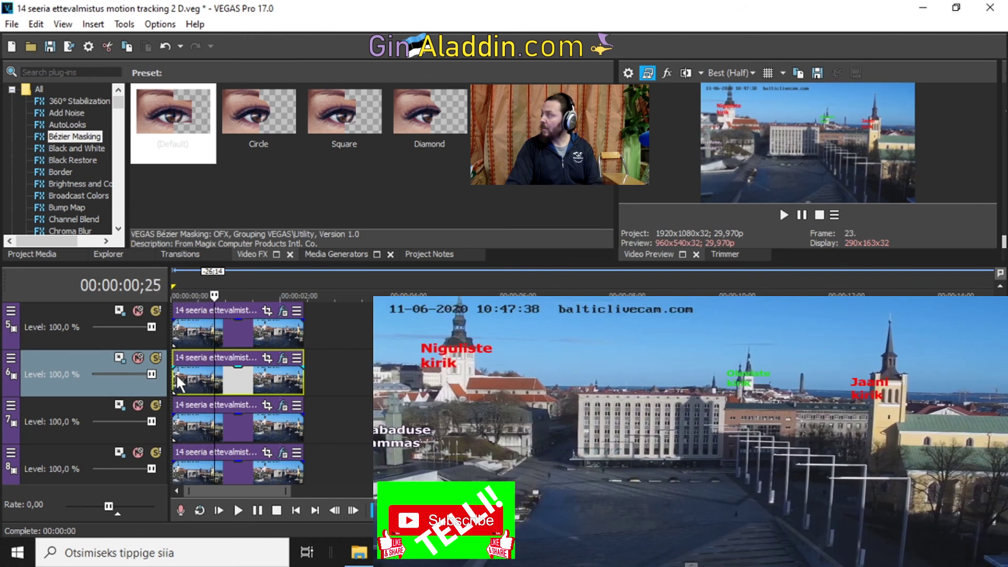
{"action": "key", "text": "Right"}
{"action": "key", "text": "Right"}
{"action": "key", "text": "Right"}
{"action": "key", "text": "Right"}
{"action": "key", "text": "Right"}
{"action": "key", "text": "Right"}
{"action": "key", "text": "Right"}
{"action": "key", "text": "Right"}
{"action": "key", "text": "Right"}
{"action": "key", "text": "Right"}
{"action": "key", "text": "Right"}
{"action": "key", "text": "Right"}
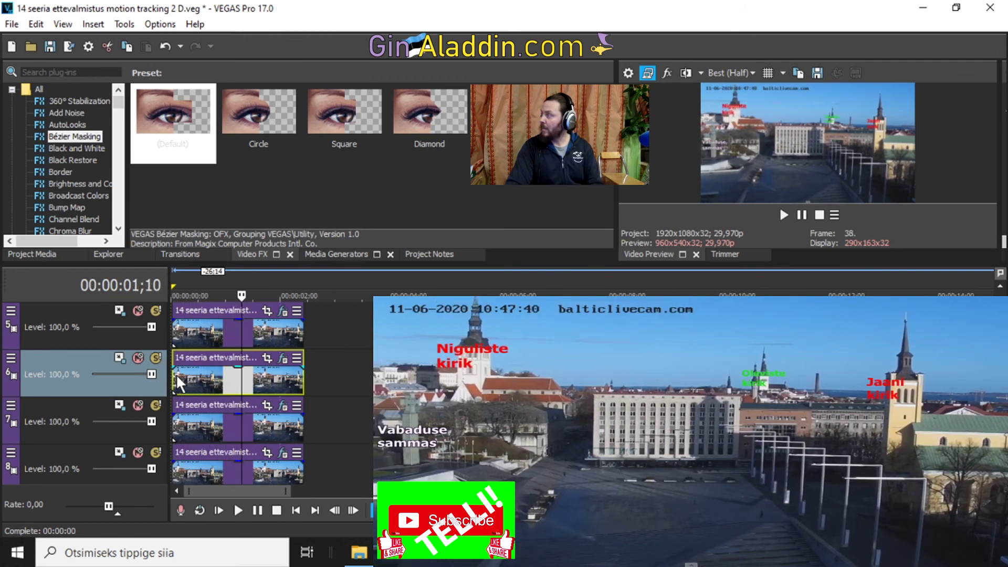
{"action": "key", "text": "Right"}
{"action": "key", "text": "Right"}
{"action": "key", "text": "Right"}
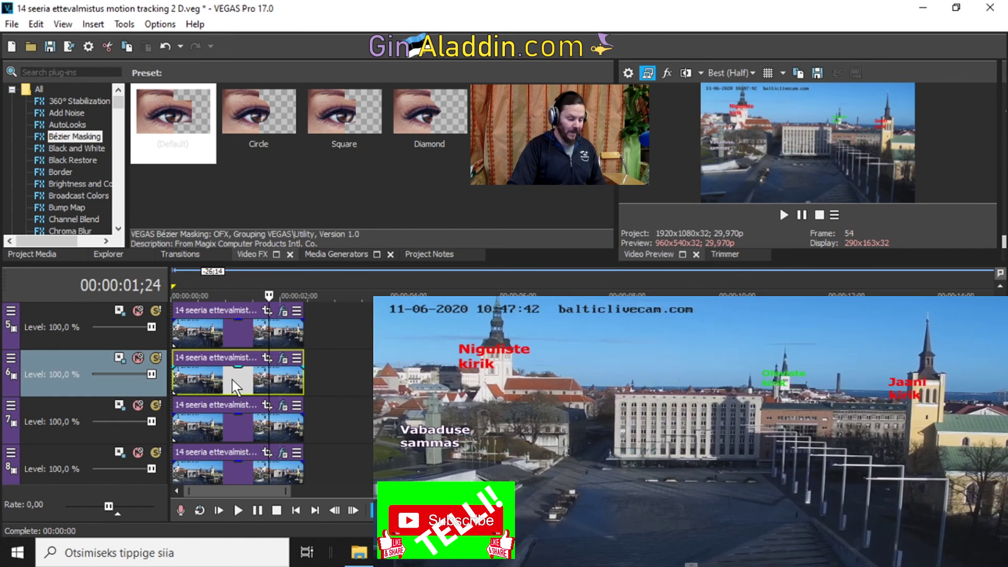
Step: Set the time selection to the full length of the title clip on track 2, keeping the playhead within that range
{"action": "scroll", "coordinate": [217, 376], "scroll_direction": "up", "scroll_amount": 4}
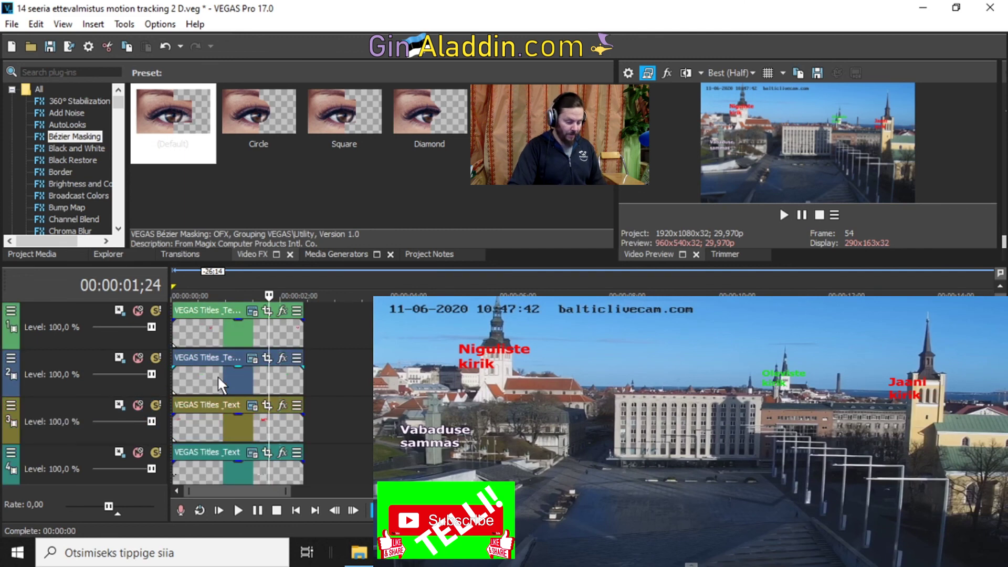
{"action": "double_click", "coordinate": [217, 376]}
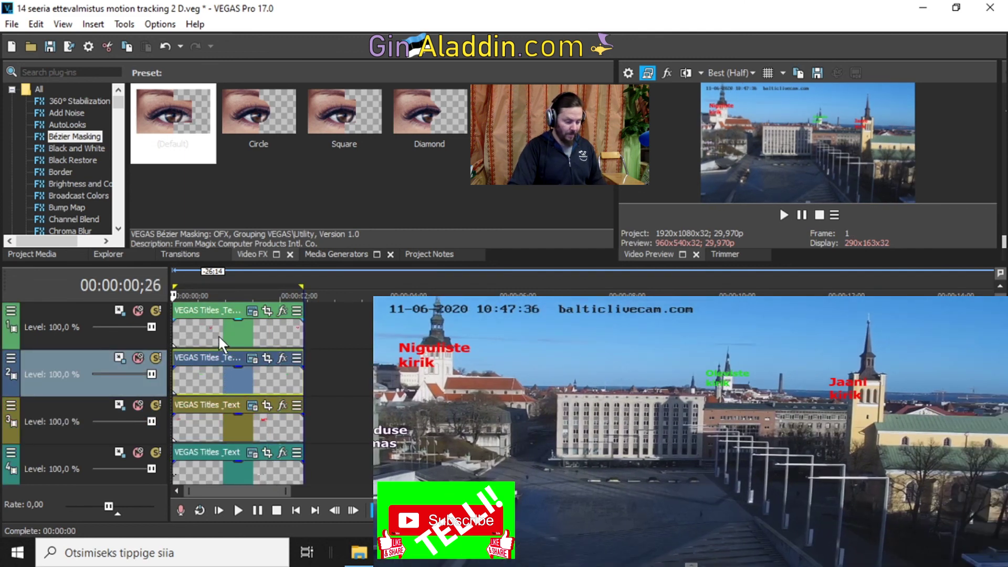
{"action": "left_click", "coordinate": [218, 335]}
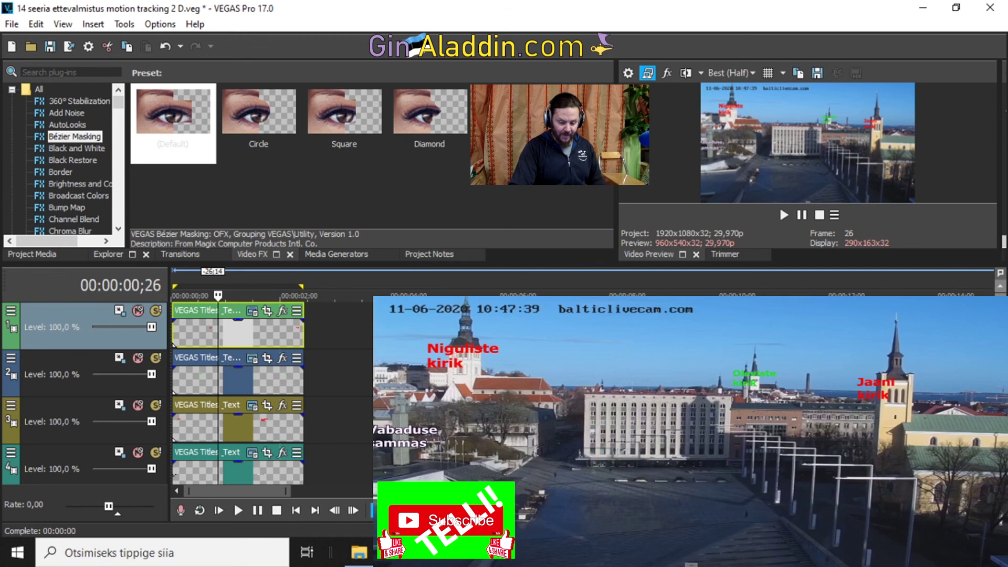
{"action": "scroll", "coordinate": [236, 394], "scroll_direction": "down", "scroll_amount": 4}
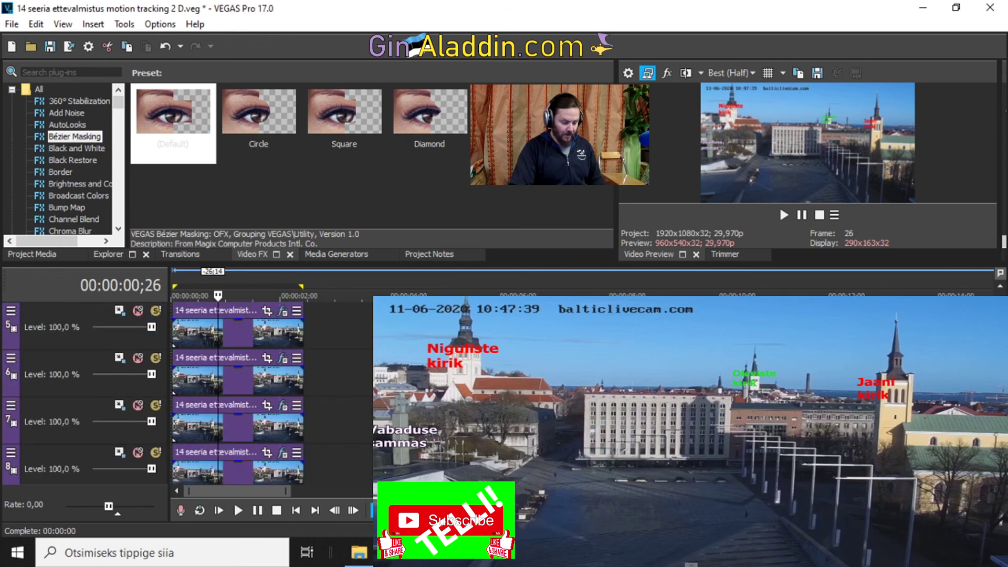
{"action": "scroll", "coordinate": [236, 394], "scroll_direction": "up", "scroll_amount": 4}
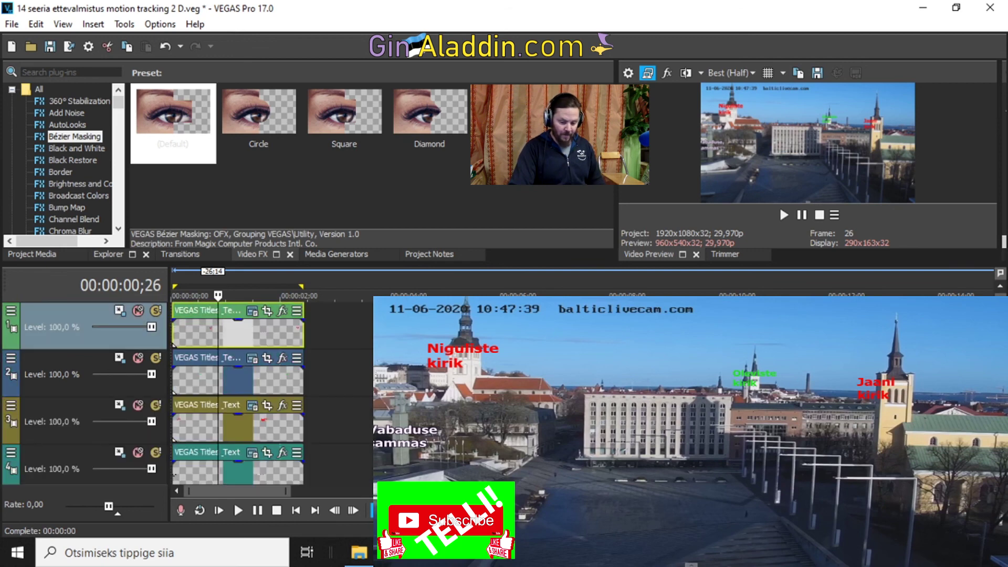
Step: Render the project as 14 seerias motion tracking 2 D.mp4 using the Sony AVC/MVC format and the yuotube template
{"action": "left_click", "coordinate": [11, 24]}
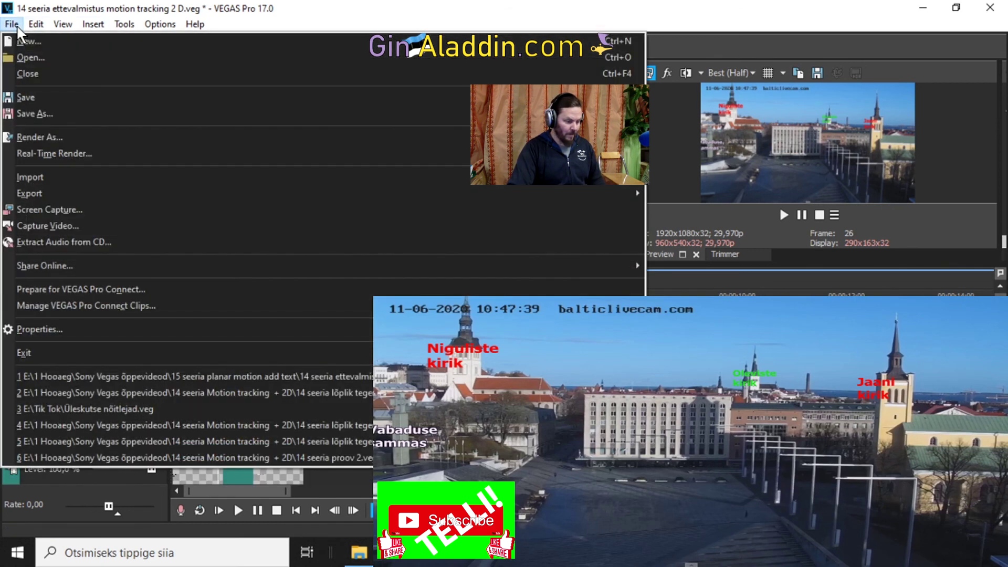
{"action": "left_click", "coordinate": [58, 138]}
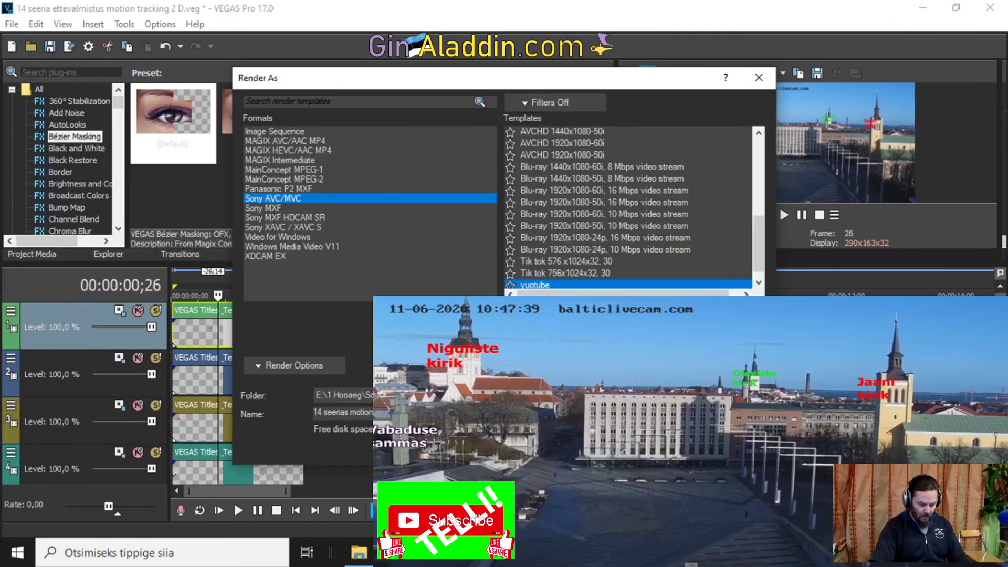
{"action": "key", "text": "Return"}
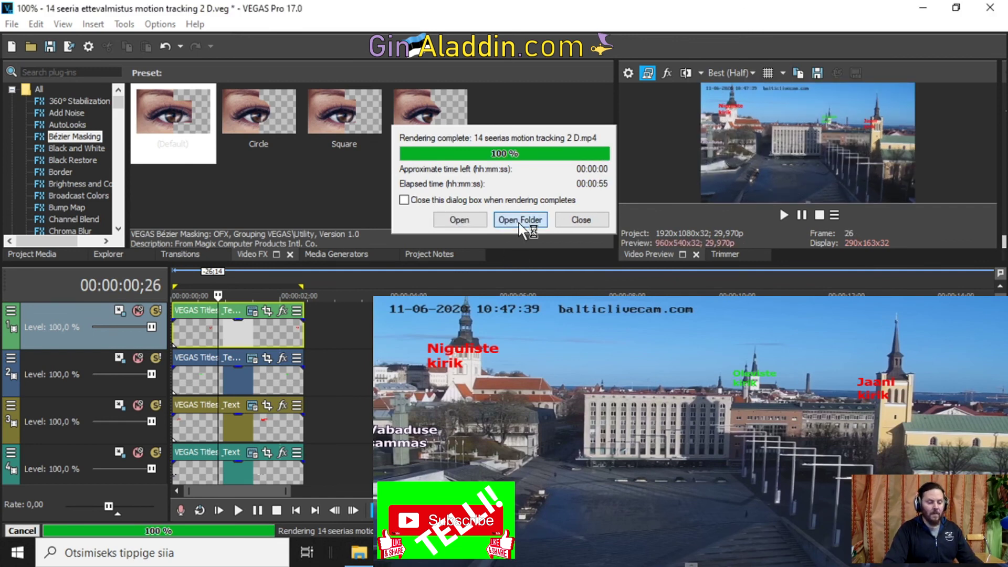
Step: Open the render's output folder, play 14 seerias motion tracking 2 D.mp4 to review the tracked labels, and close the folder window
{"action": "left_click", "coordinate": [520, 220]}
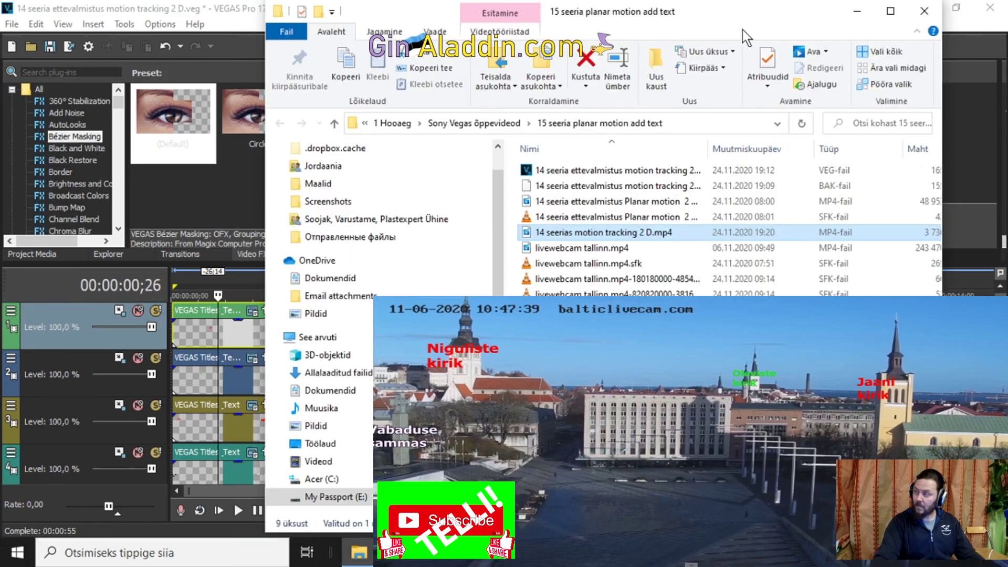
{"action": "left_click_drag", "start_coordinate": [752, 16], "coordinate": [586, 38]}
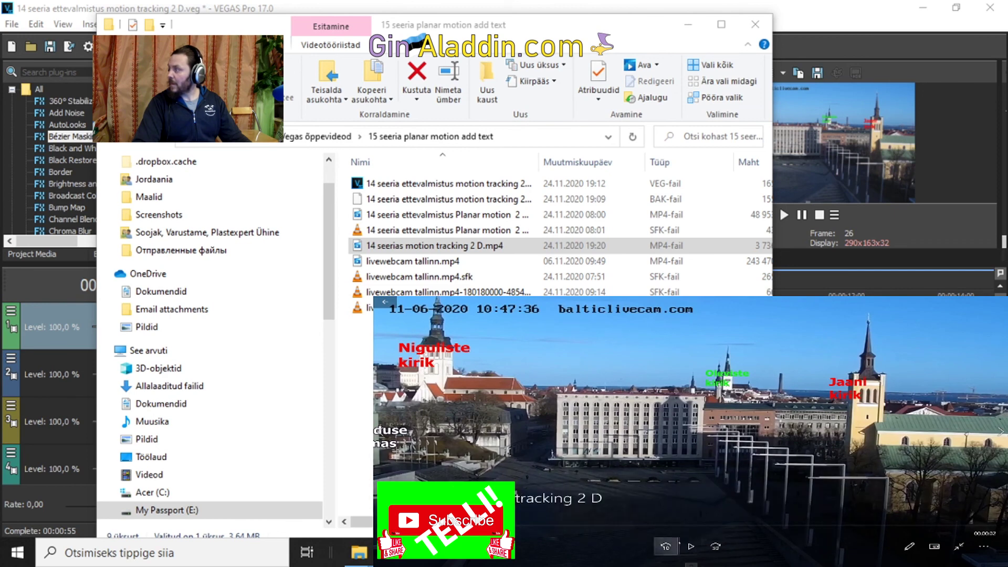
{"action": "left_click", "coordinate": [691, 546]}
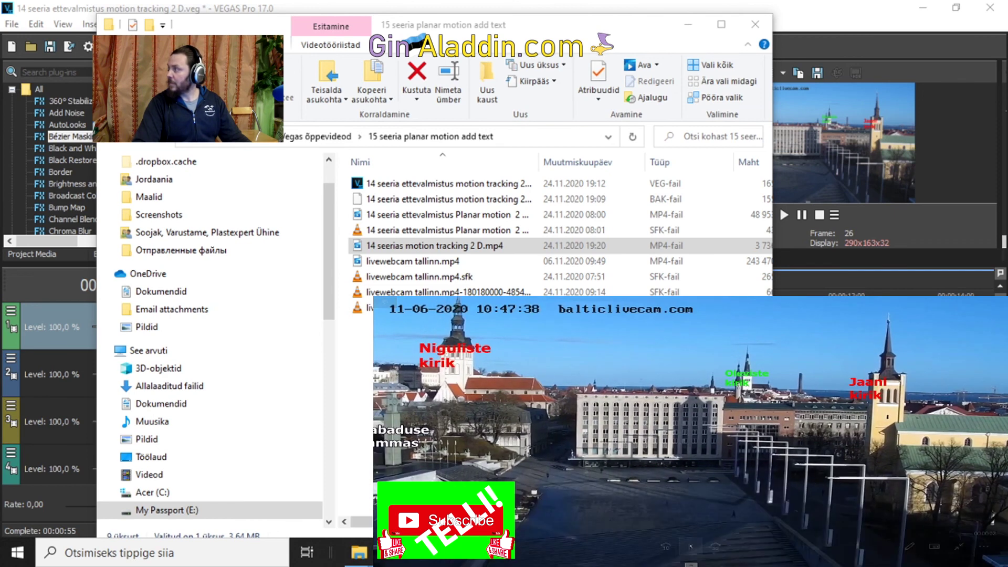
{"action": "key", "text": "space"}
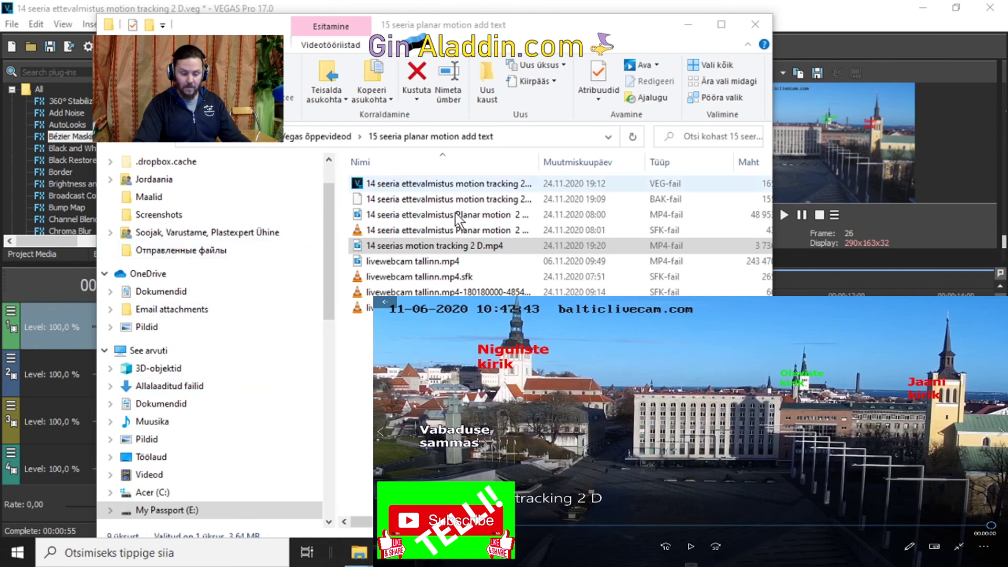
{"action": "left_click", "coordinate": [752, 23]}
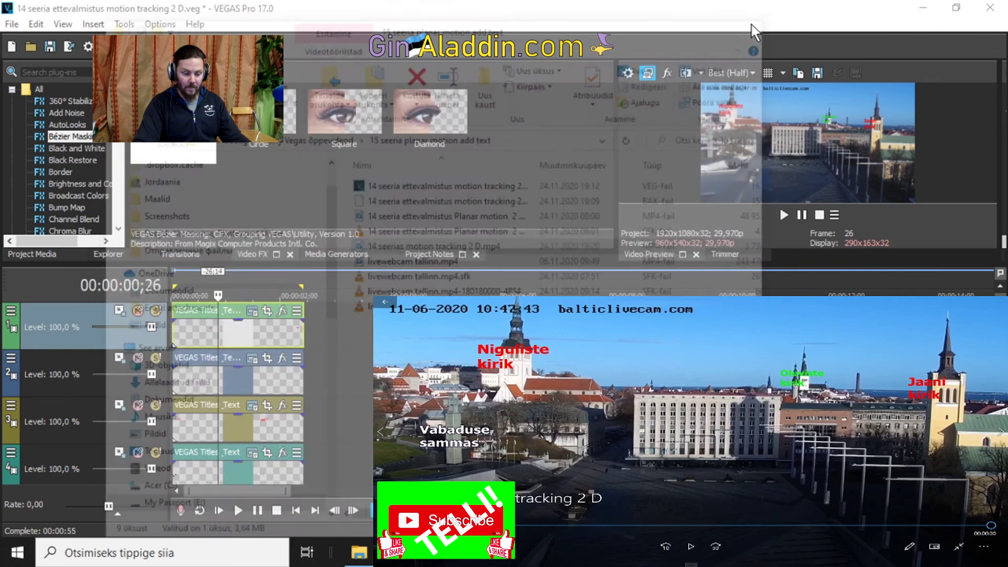